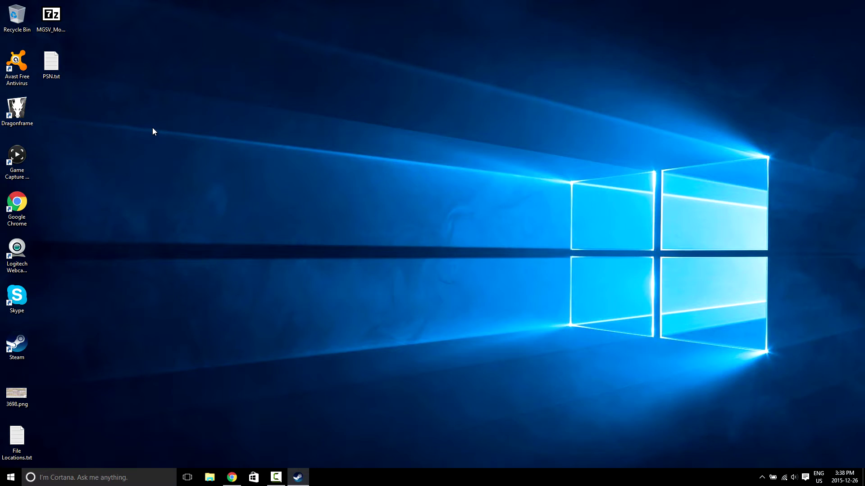
Open the MGS_TPP game folder under Program Files (x86)\Steam\steamapps\common on Local Disk (C:).
left_click(54, 28)
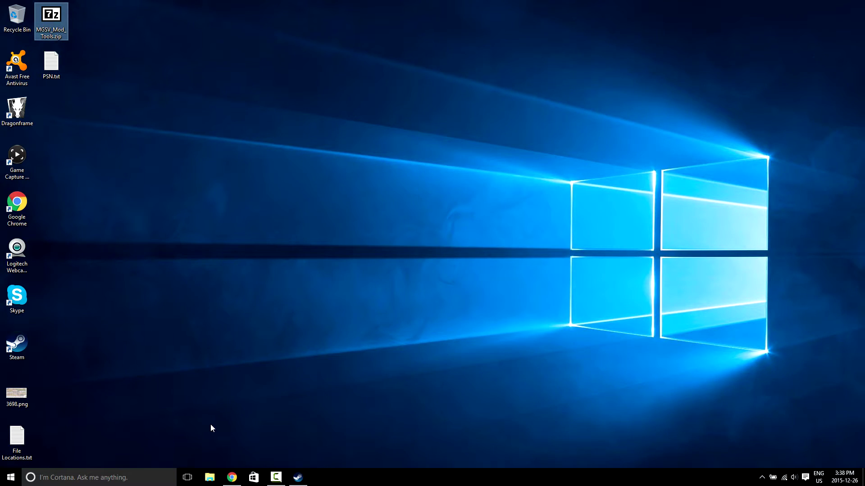
left_click(210, 477)
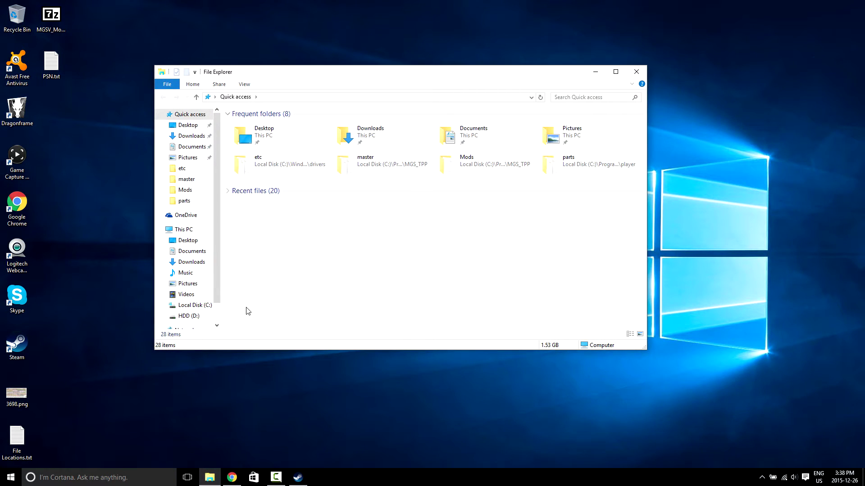
left_click(194, 306)
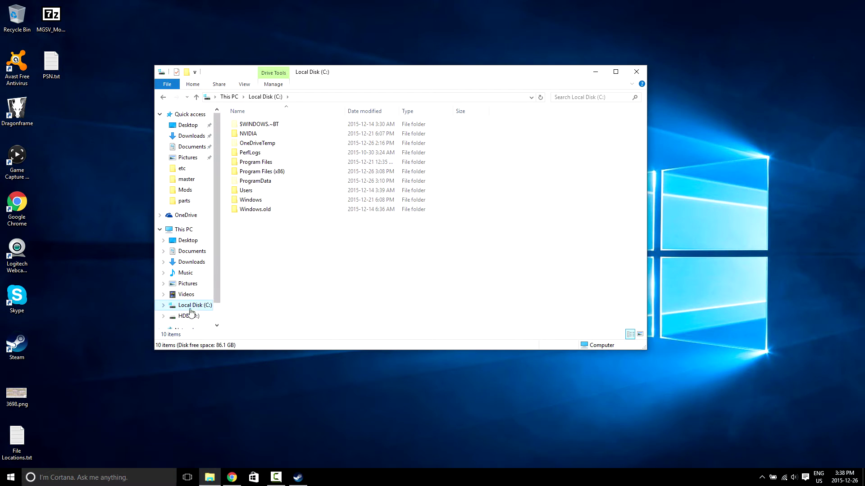
double_click(281, 173)
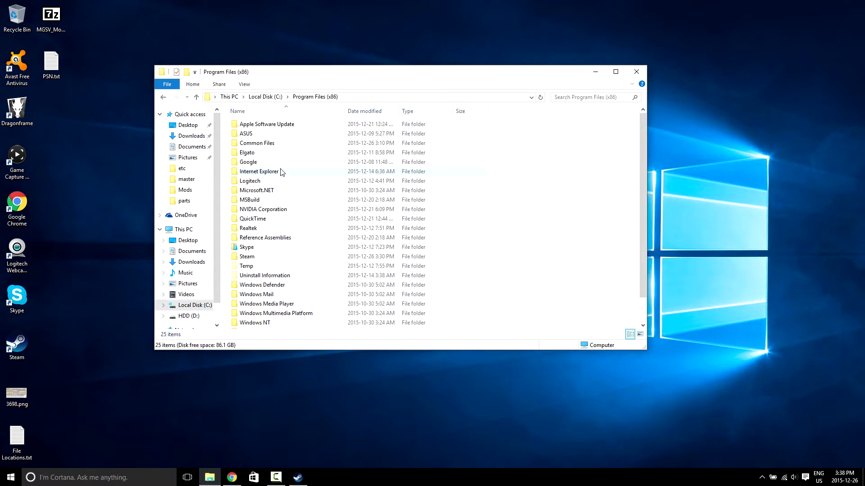
double_click(271, 258)
double_click(260, 298)
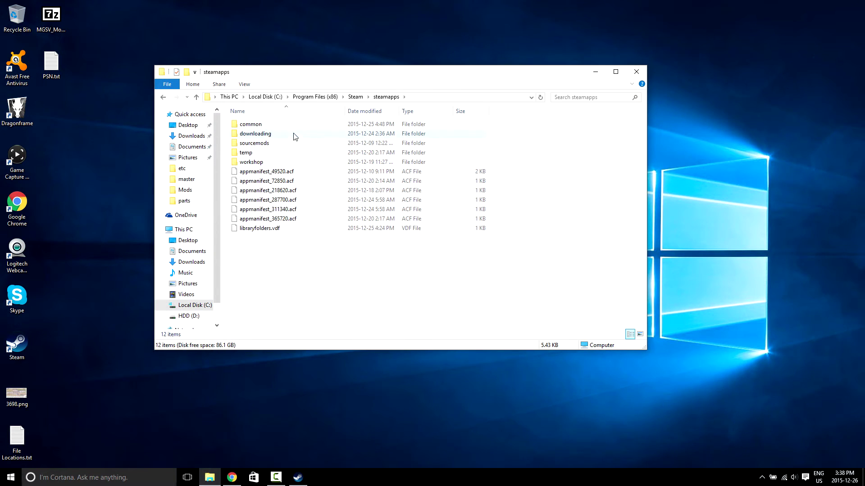
double_click(264, 125)
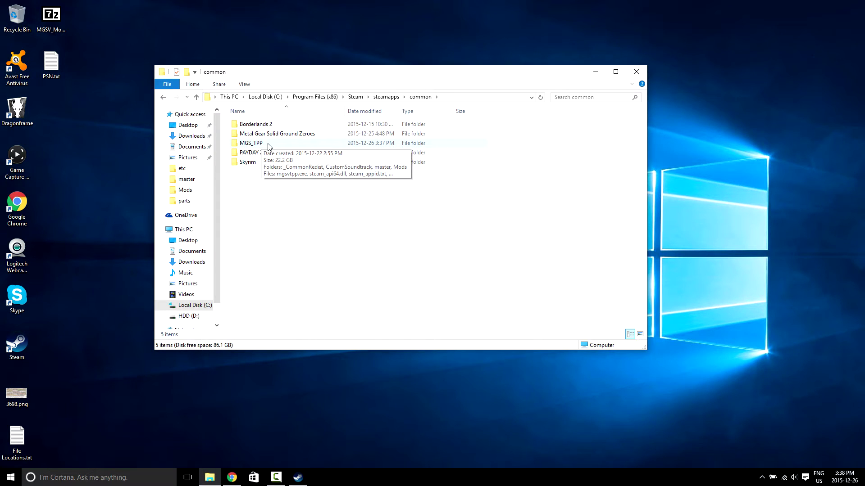
double_click(269, 145)
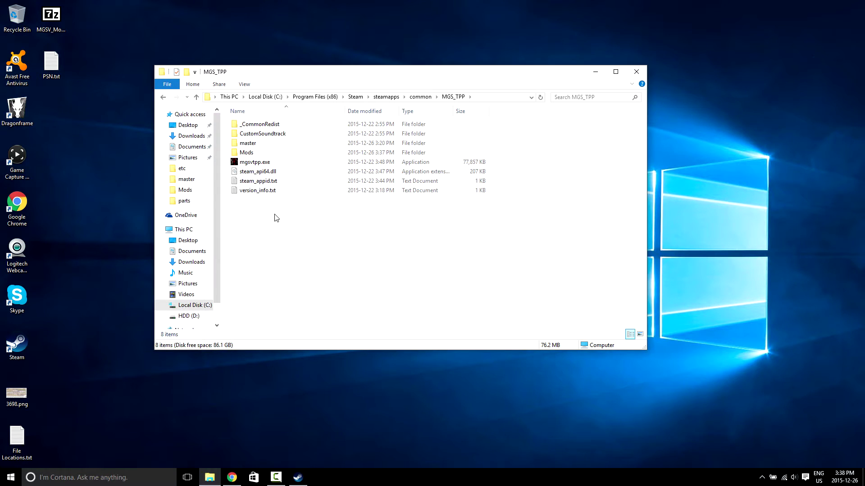
key("ctrl+shift+n")
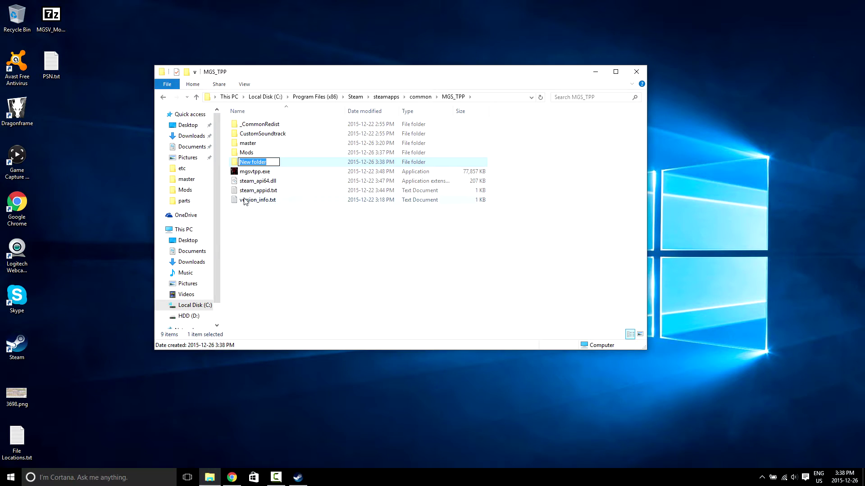
left_click(271, 228)
key("ctrl+z")
Extract the MGSV_FPK_Tool and MGSV_QAR_Tool folders from MGSV_Mod_Tools.zip on the desktop into the game's Mods folder.
double_click(251, 153)
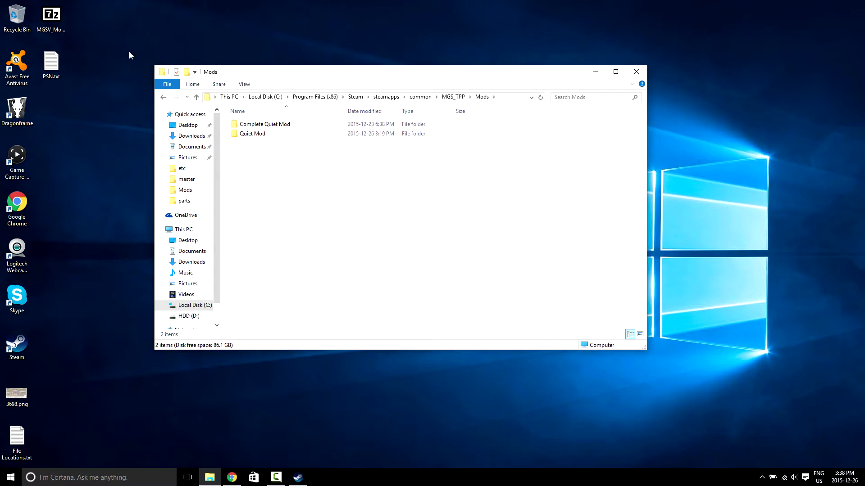
double_click(51, 17)
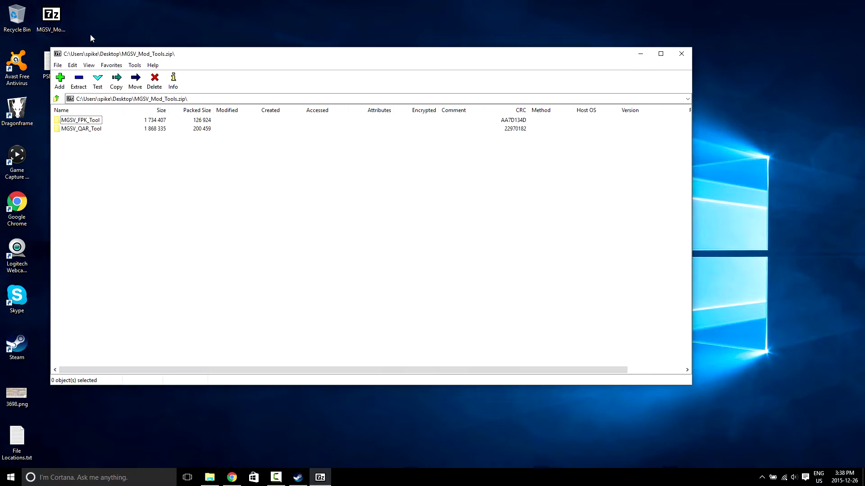
left_click_drag(225, 57, 526, 68)
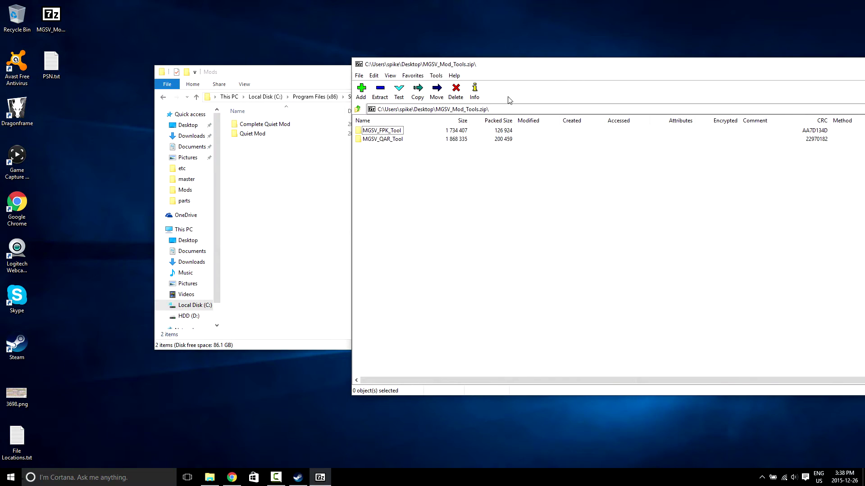
left_click_drag(371, 155, 292, 167)
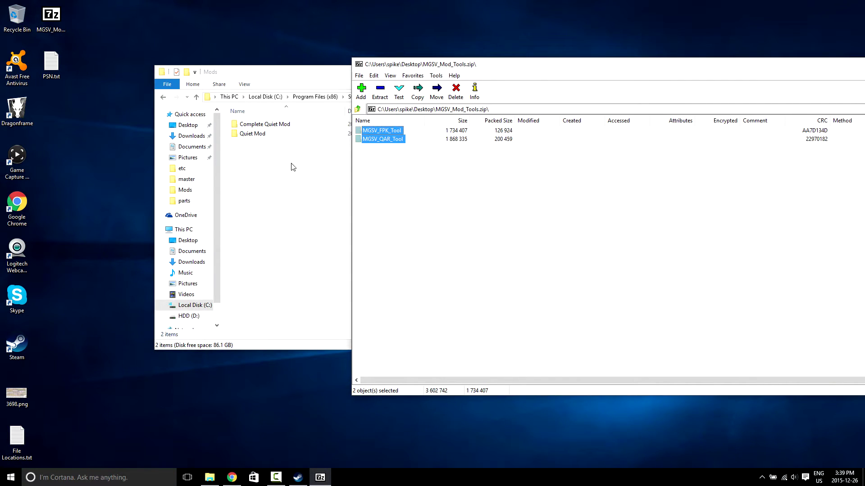
left_click(664, 171)
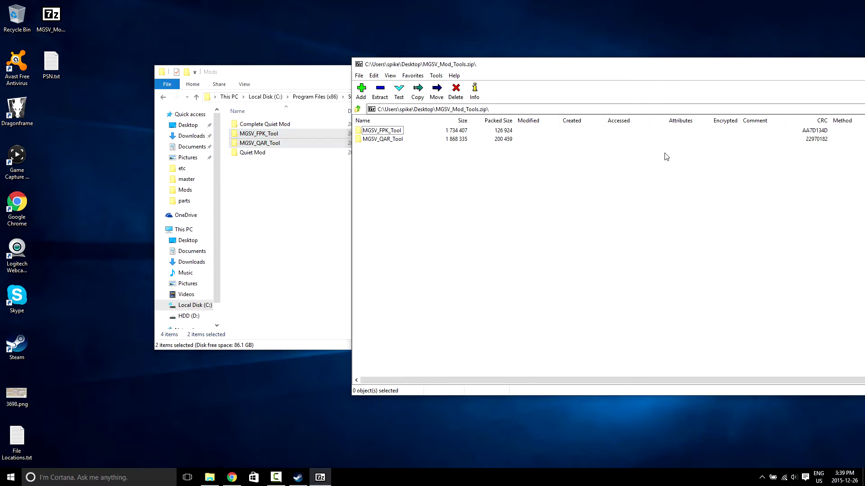
left_click_drag(644, 61, 420, 65)
left_click(758, 69)
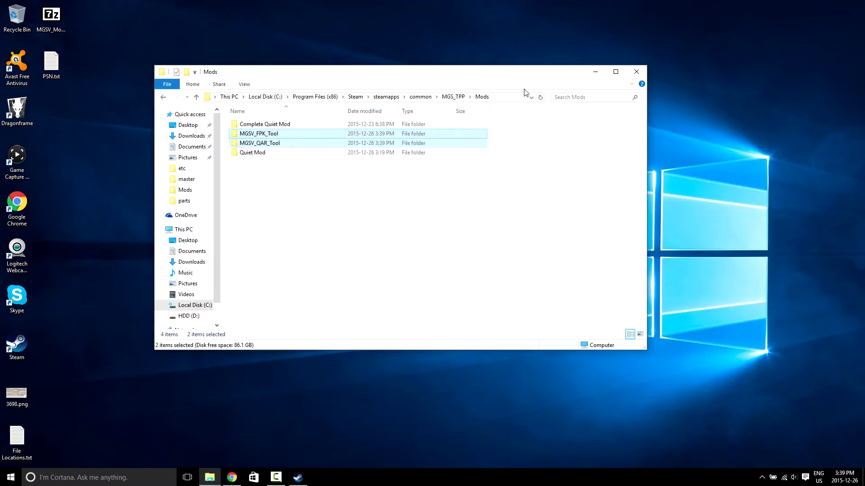
left_click(283, 184)
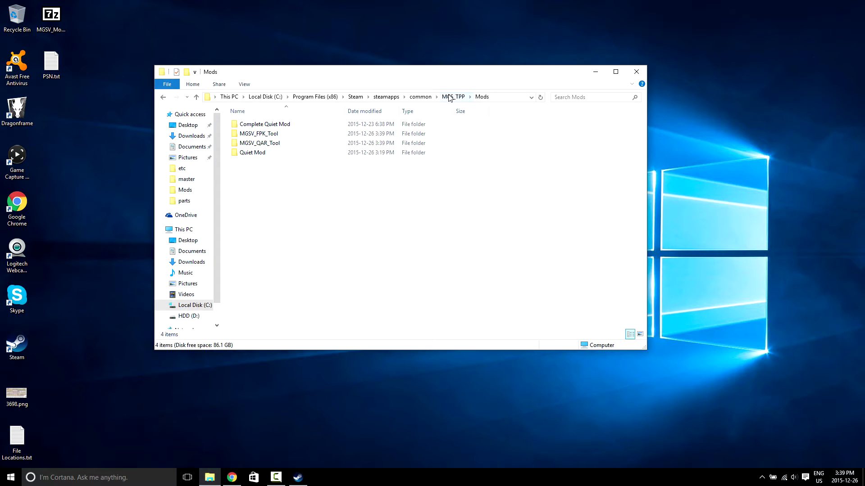
Copy chunk0.dat from the MGS_TPP master folder into the Mods folder.
left_click(422, 97)
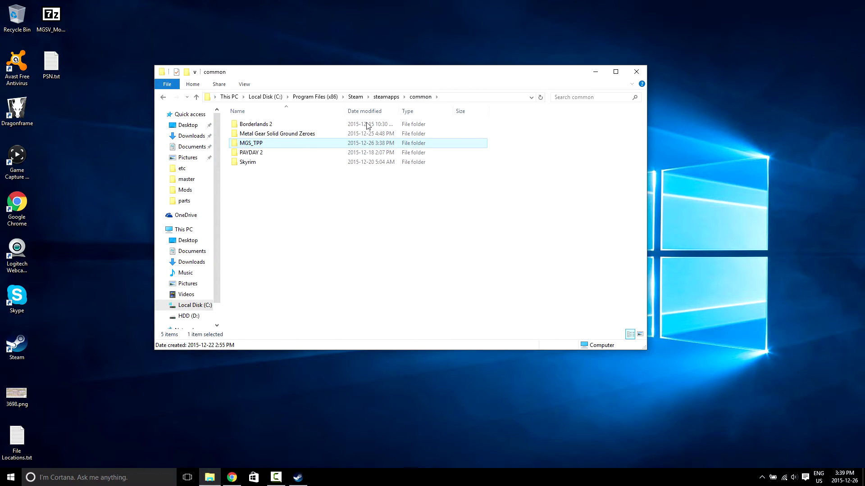
double_click(301, 144)
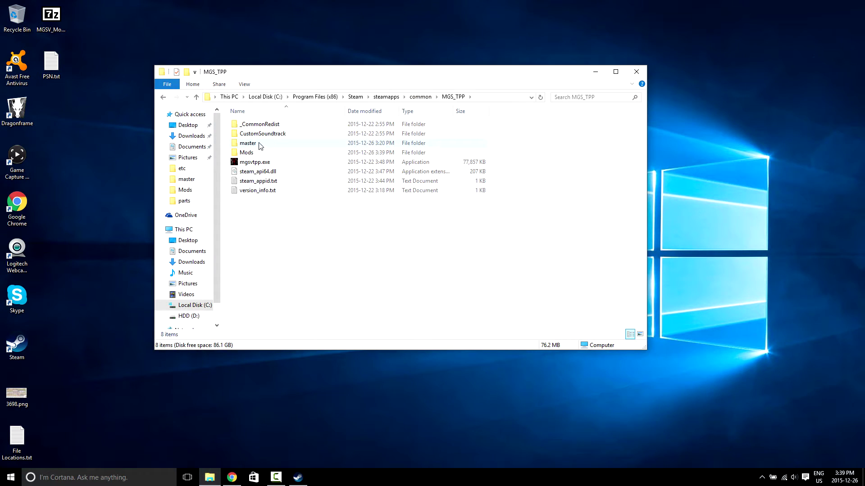
double_click(249, 143)
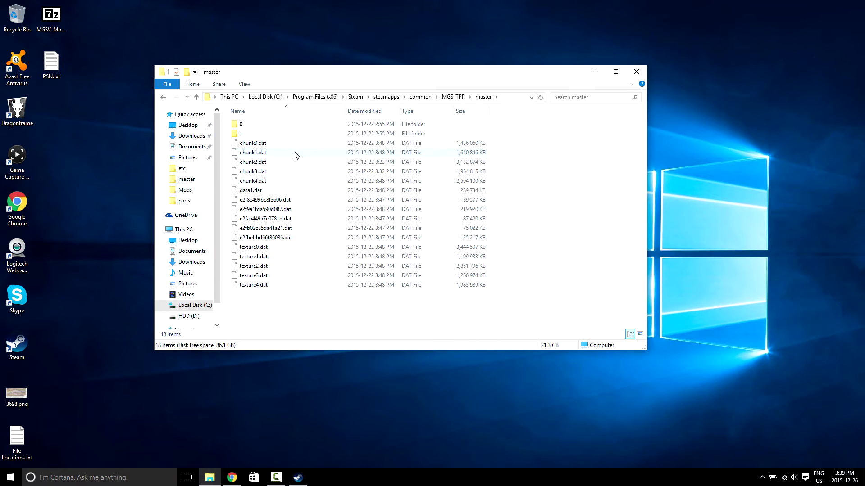
left_click(266, 145)
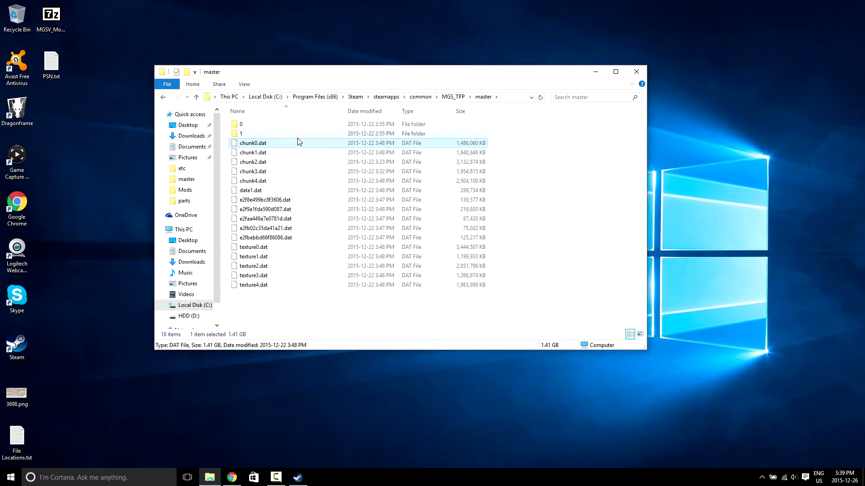
left_click(453, 97)
double_click(279, 153)
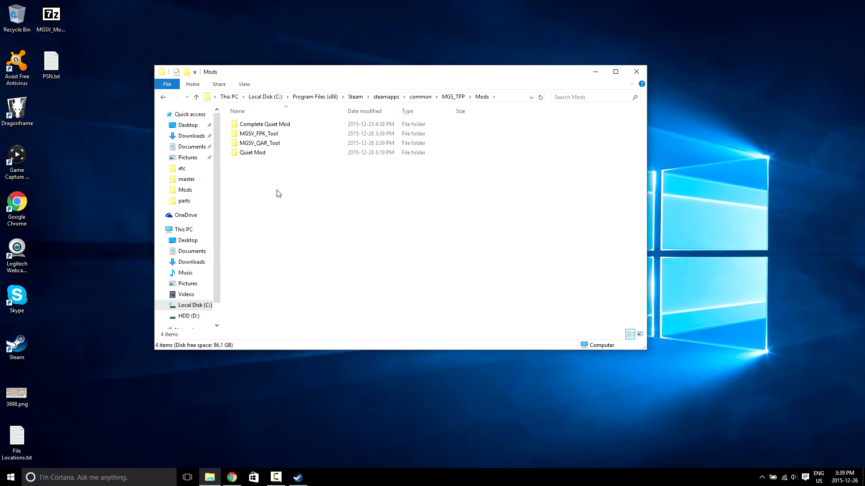
key("ctrl+v")
left_click(286, 191)
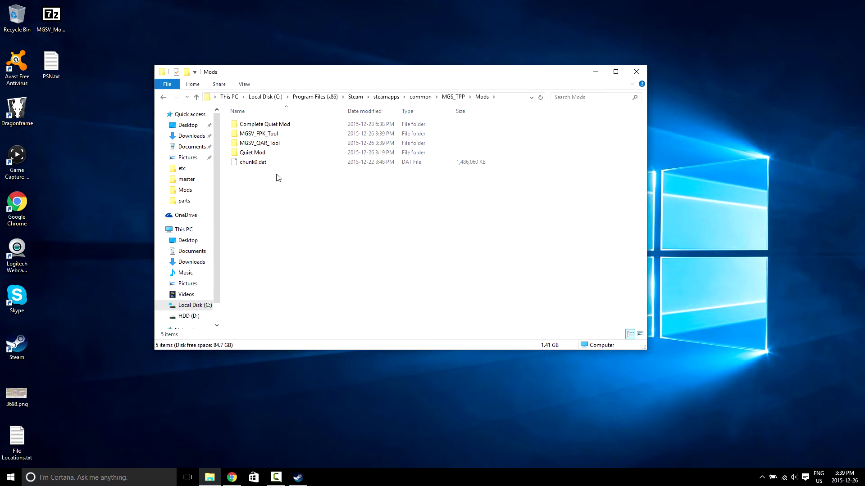
Rename the copied chunk0.dat in the Mods folder as chunk0_backup.dat.
left_click(260, 167)
left_click(261, 163)
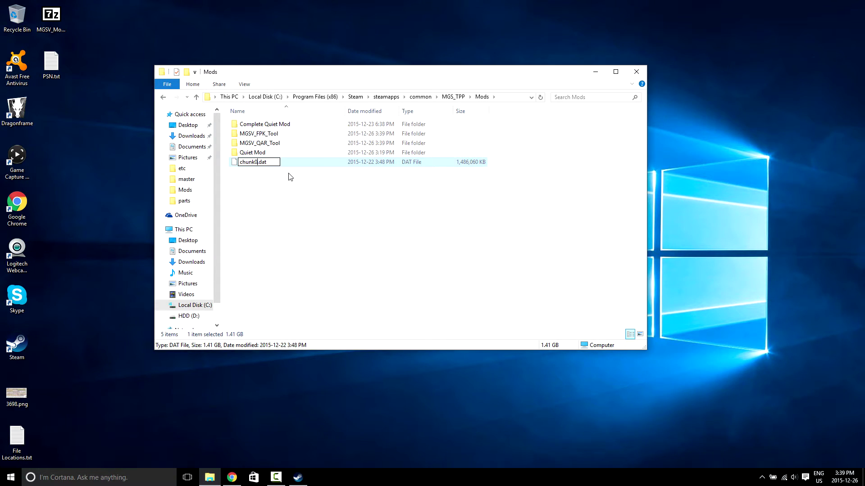
type("_backpu")
key("Return")
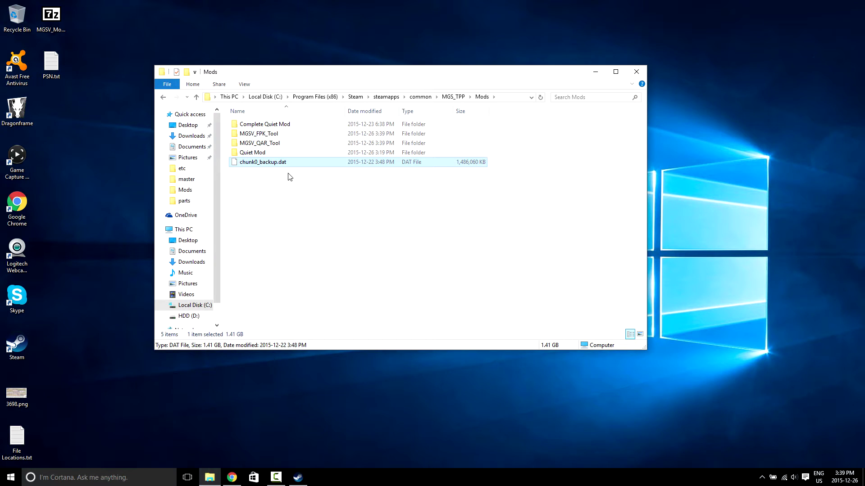
left_click(319, 212)
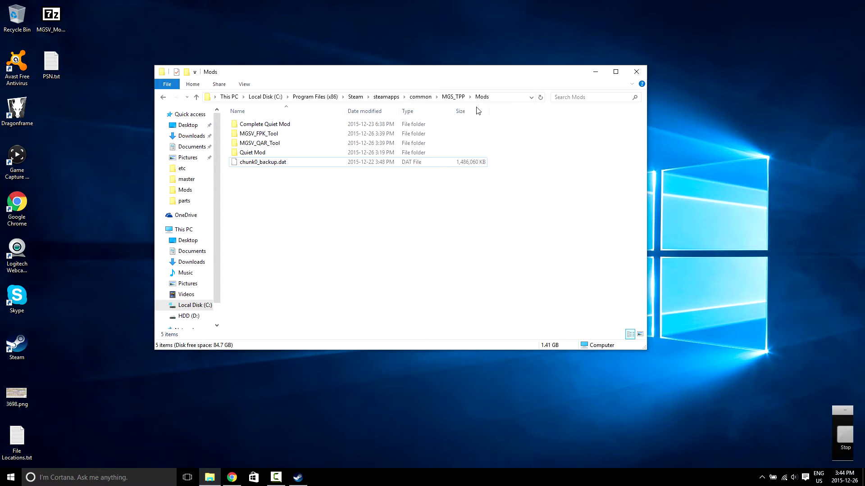
Open the Mods folder in a separate window and arrange it beside the window showing the master folder.
left_click(453, 97)
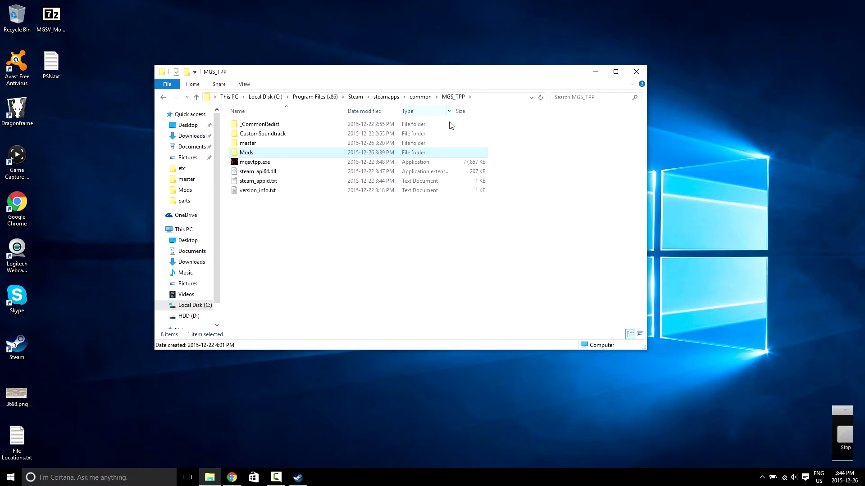
right_click(295, 152)
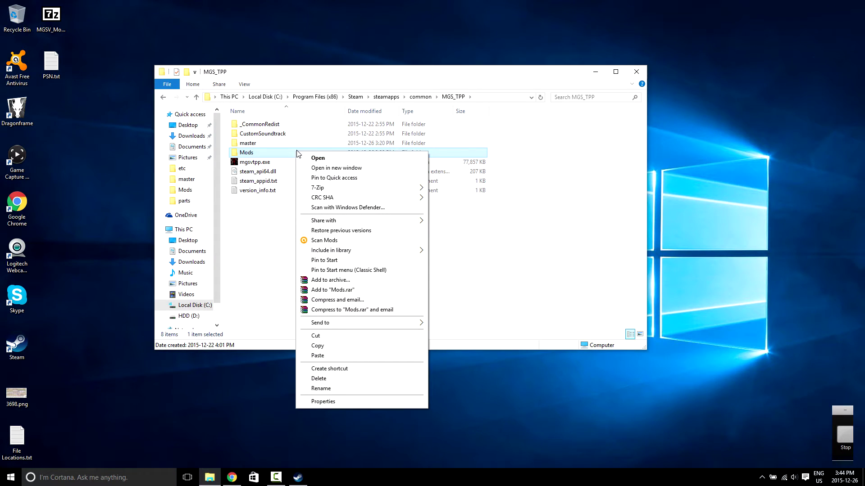
left_click(345, 170)
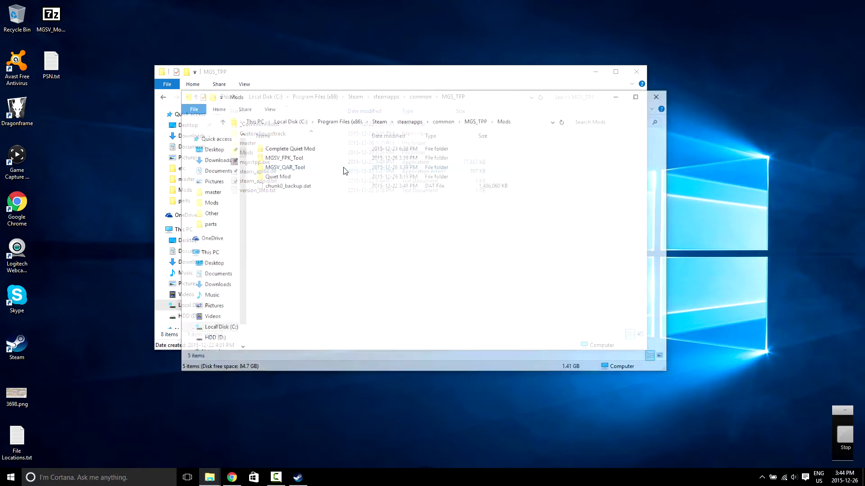
left_click_drag(437, 91, 542, 70)
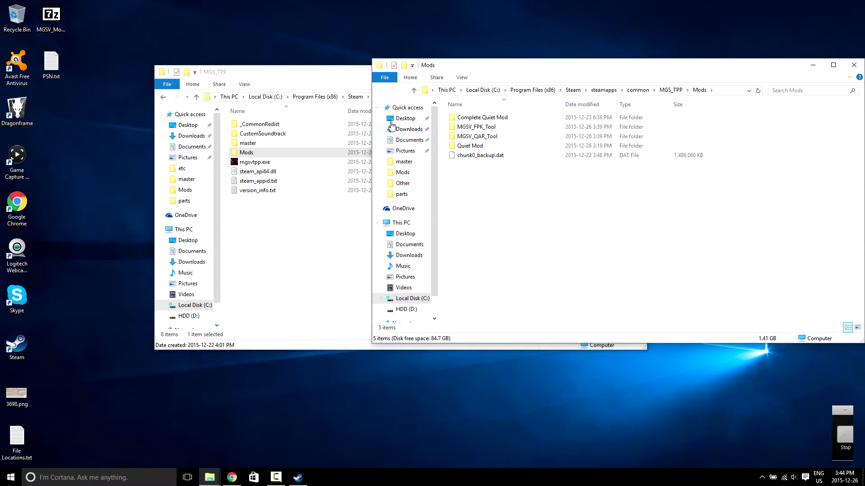
left_click_drag(351, 74, 305, 74)
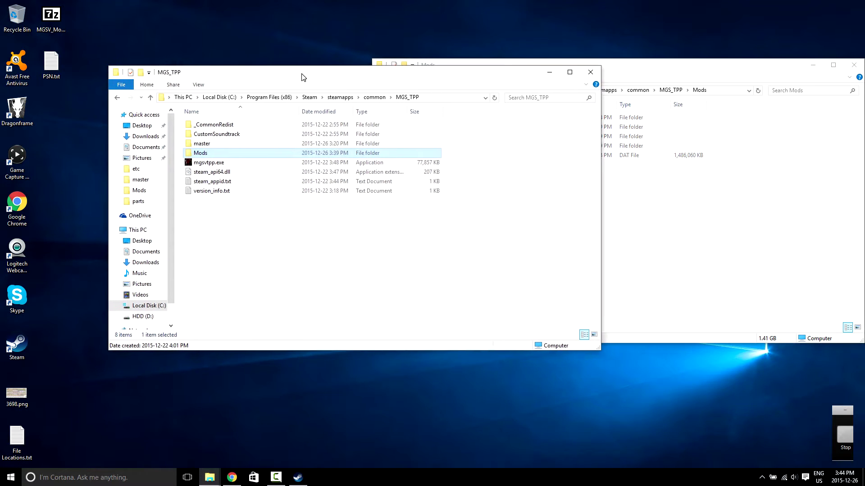
double_click(227, 143)
left_click_drag(349, 76, 273, 60)
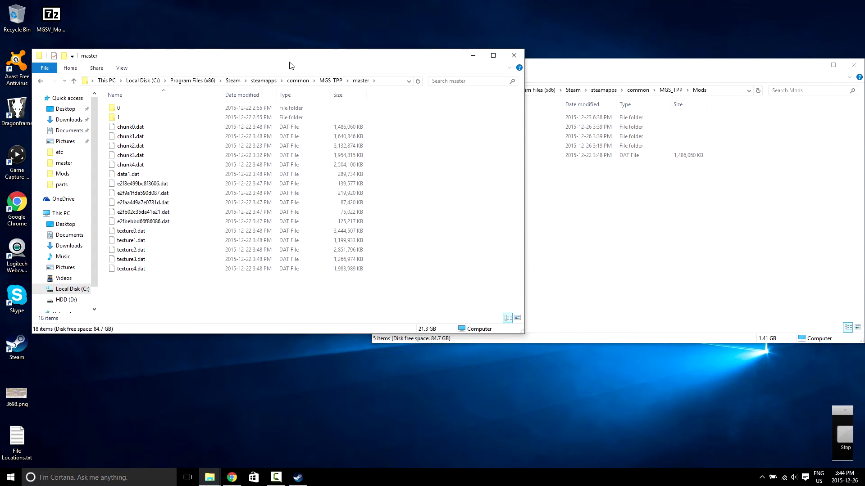
Unpack chunk0.dat from the master folder with MGSV_QAR_Tool.exe from the MGSV_QAR_Tool folder.
left_click(554, 80)
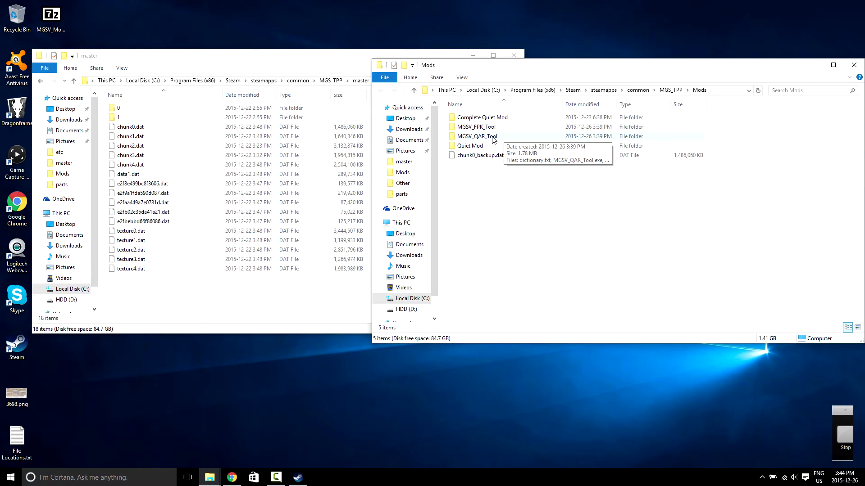
double_click(492, 137)
left_click_drag(139, 128, 471, 127)
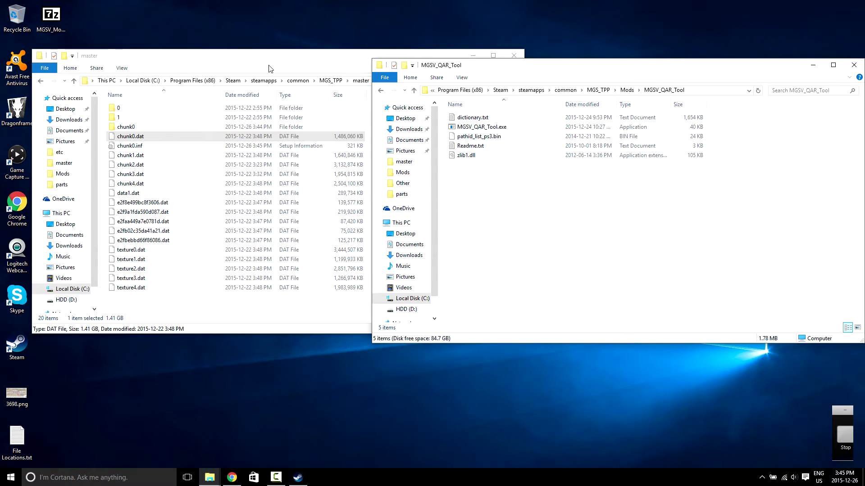
Open the Assets\tpp\pack folder inside the unpacked chunk0 folder and move the MGSV_QAR_Tool window clear of it.
double_click(167, 127)
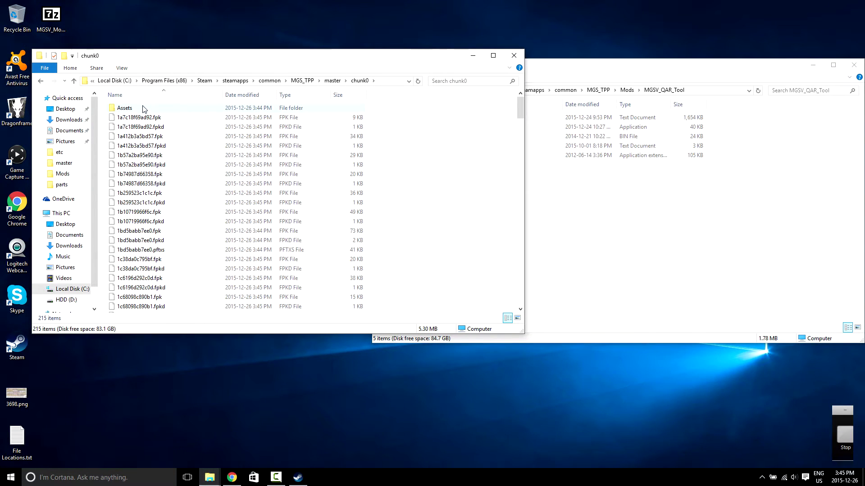
double_click(124, 108)
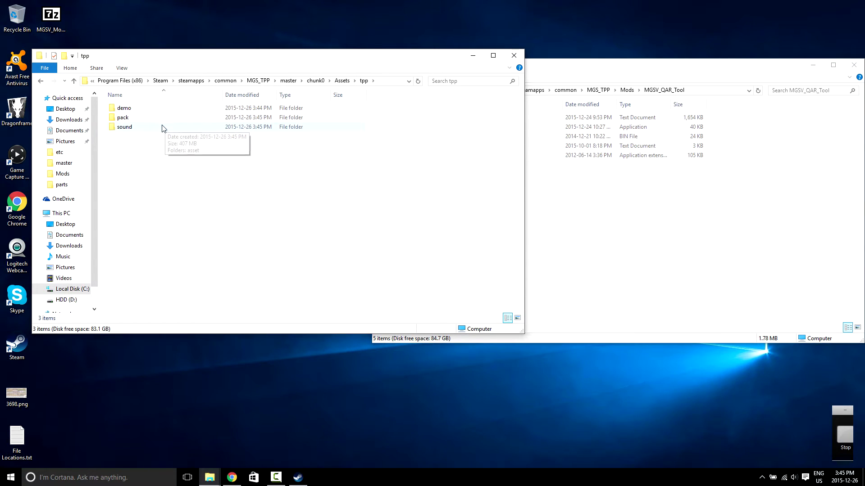
double_click(128, 120)
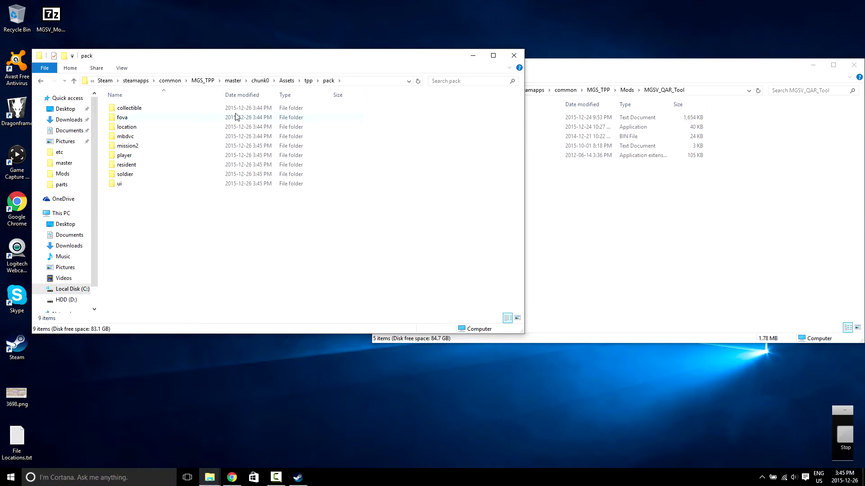
left_click(574, 161)
left_click_drag(550, 69, 639, 52)
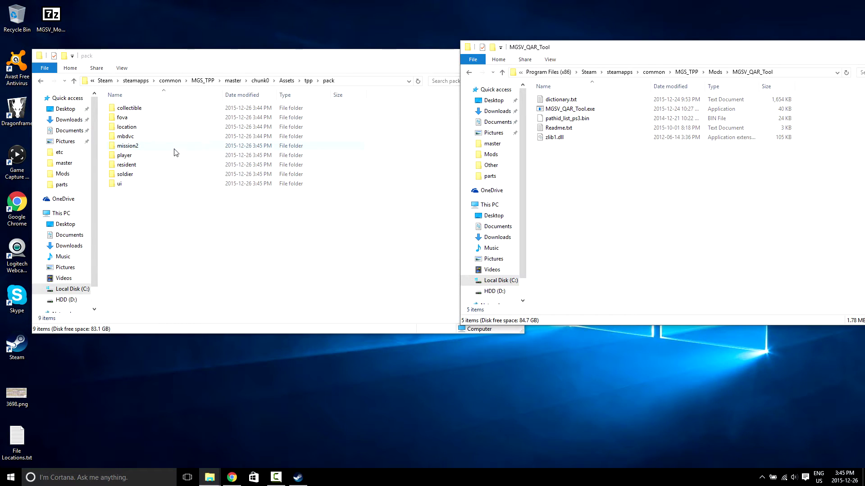
Open the mission2\common folder inside pack and locate mis_com_quiet.fpk.
double_click(129, 150)
double_click(135, 108)
scroll(167, 147, "down", 6)
scroll(167, 147, "down", 7)
scroll(167, 147, "down", 10)
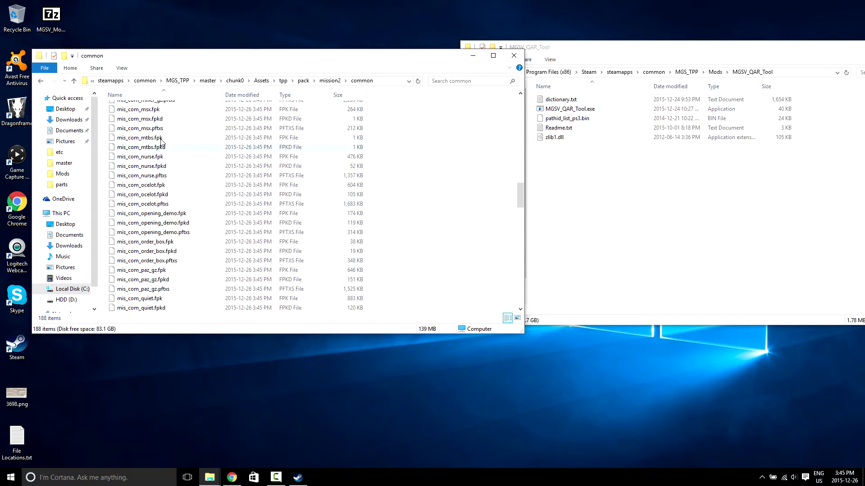
scroll(195, 194, "down", 3)
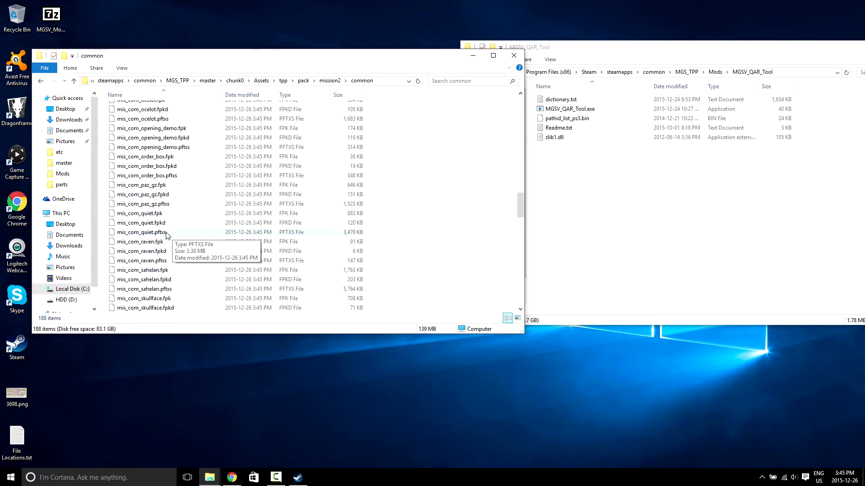
Unpack mis_com_quiet.fpk with MGSV_FPK_Tool.exe from the MGSV_FPK_Tool folder in Mods.
left_click(153, 214)
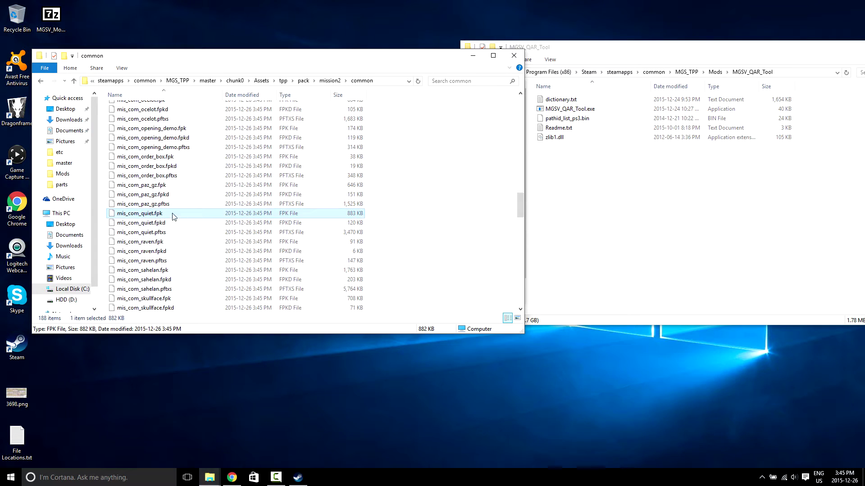
left_click(535, 206)
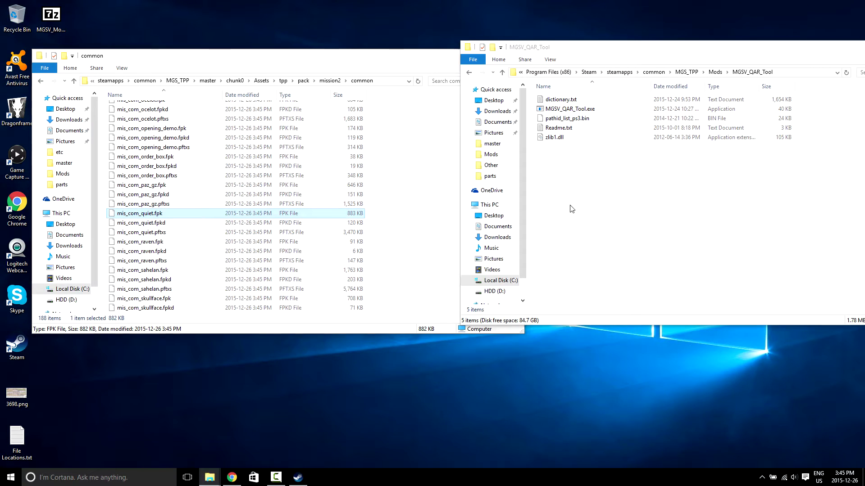
left_click(715, 73)
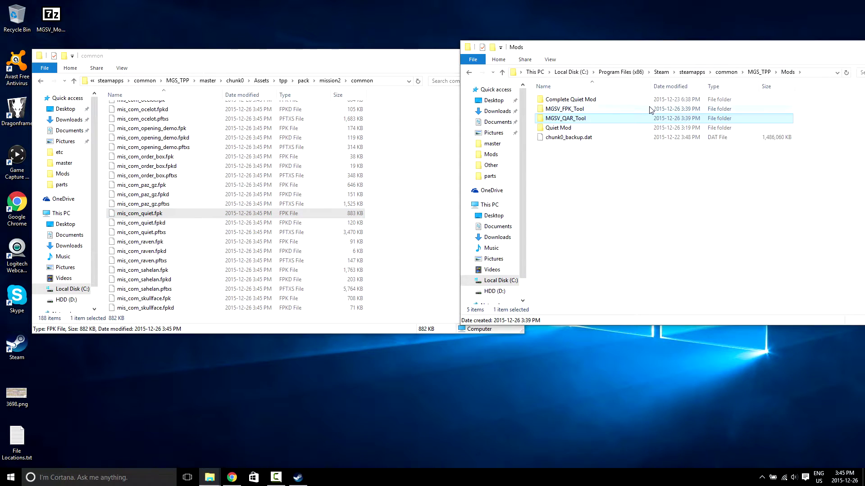
double_click(566, 110)
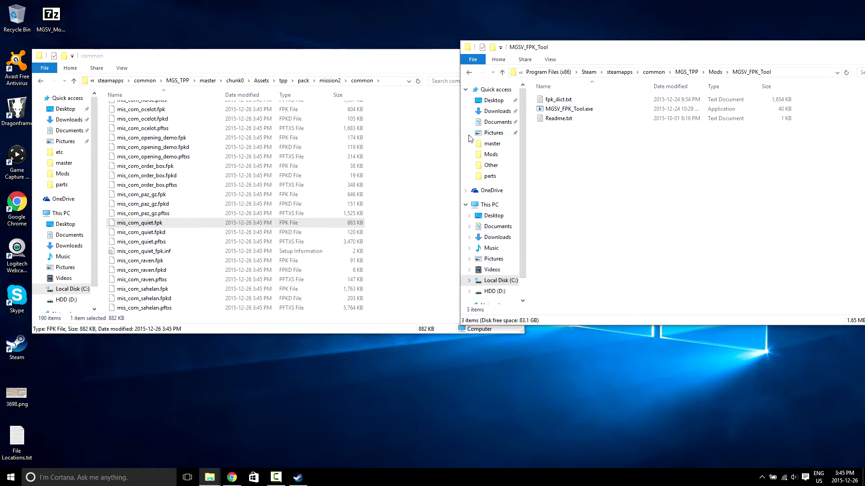
Open the Assets\tpp\chara\qui\Scenes folder inside the unpacked mis_com_quiet_fpk folder.
left_click(446, 147)
scroll(450, 156, "up", 5)
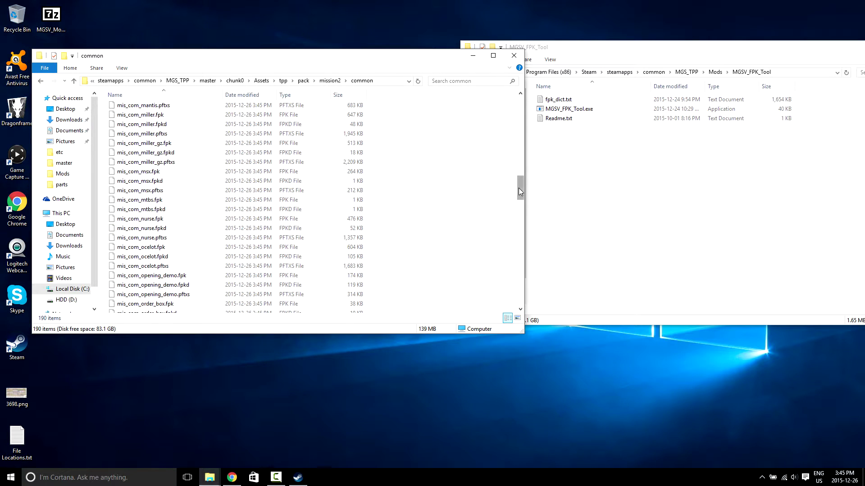
left_click_drag(520, 192, 521, 114)
double_click(258, 108)
double_click(229, 108)
double_click(198, 110)
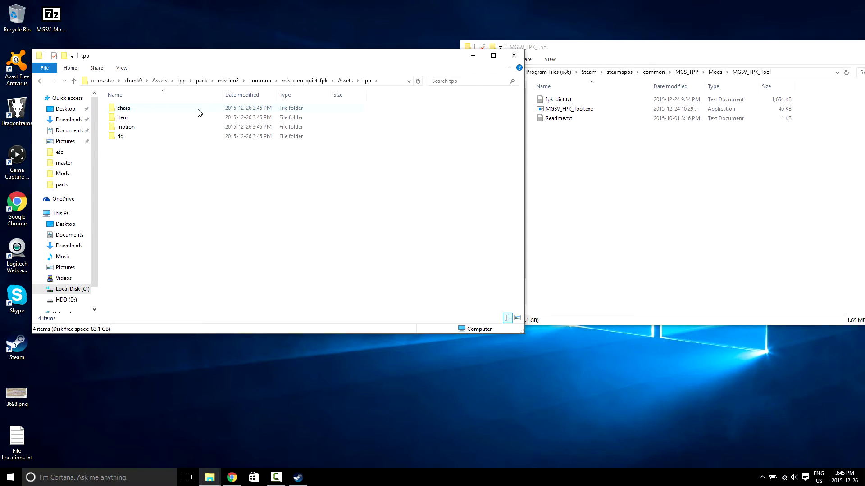
double_click(200, 110)
double_click(196, 110)
left_click(196, 111)
double_click(196, 112)
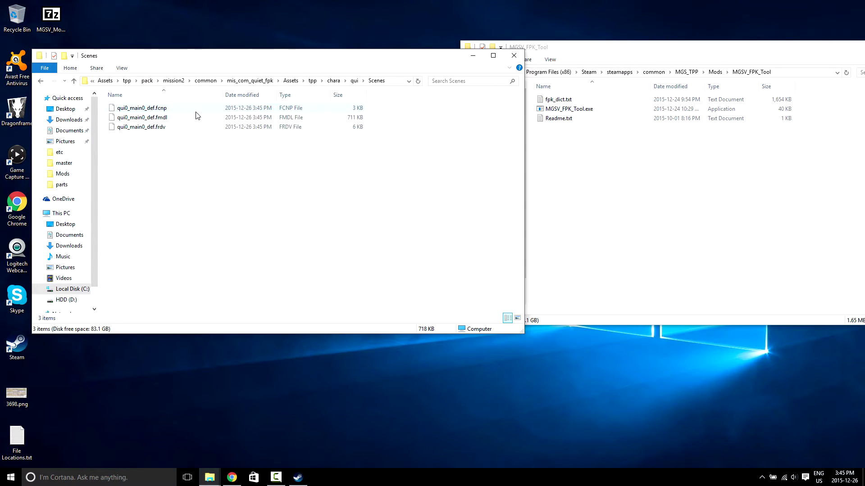
Copy the three qui0_main0_def files (.fcnp, .fmdl, .frdv) from Scenes into the MGSV_FPK_Tool folder.
left_click(164, 120)
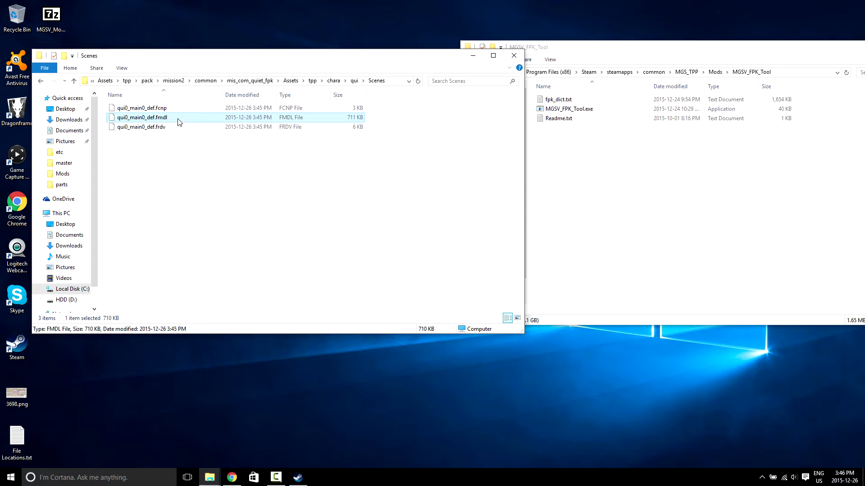
left_click_drag(131, 151, 166, 107)
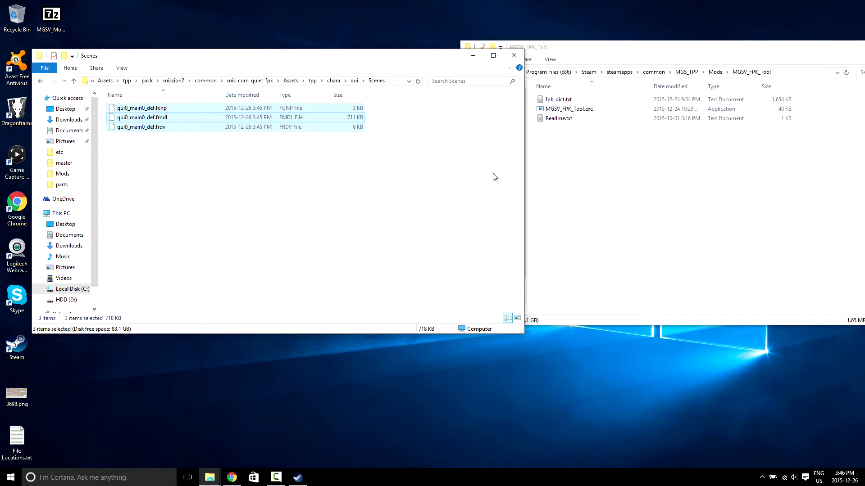
left_click(570, 182)
key("ctrl+v")
left_click(394, 167)
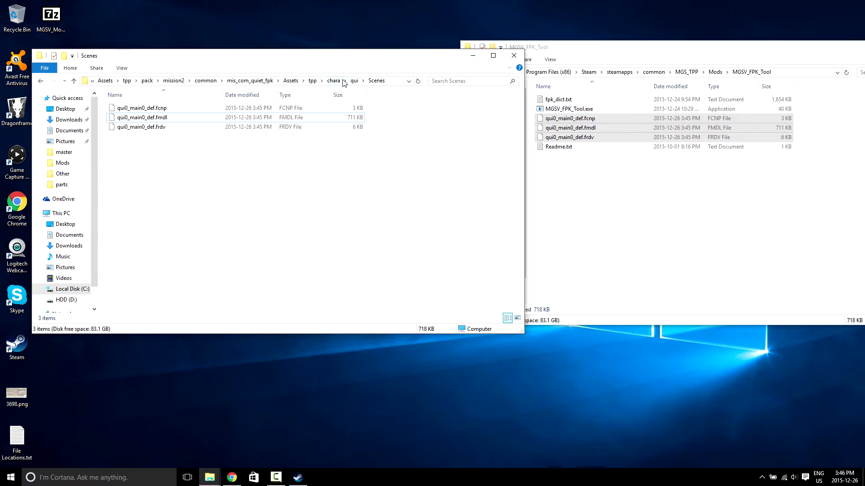
Delete the mis_com_quiet_fpk folder and the mis_com_quiet_fpk.inf file from the mission2\common folder.
left_click(205, 81)
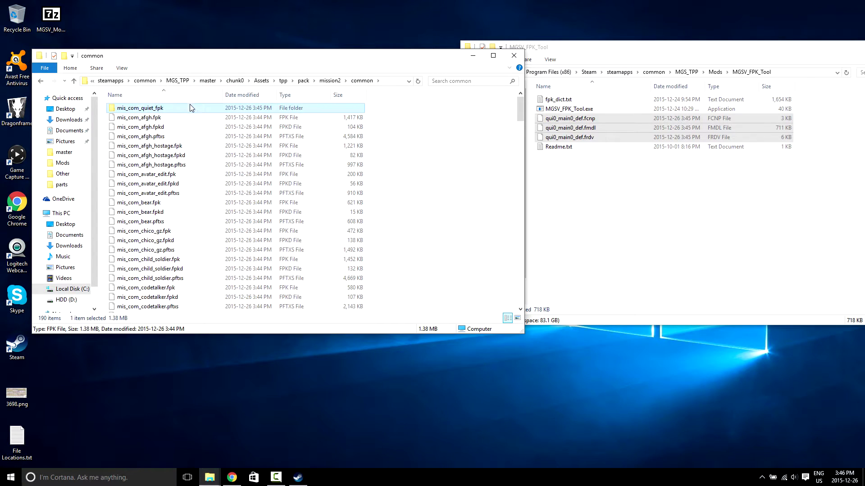
key("Delete")
scroll(215, 126, "down", 1)
scroll(215, 126, "down", 20)
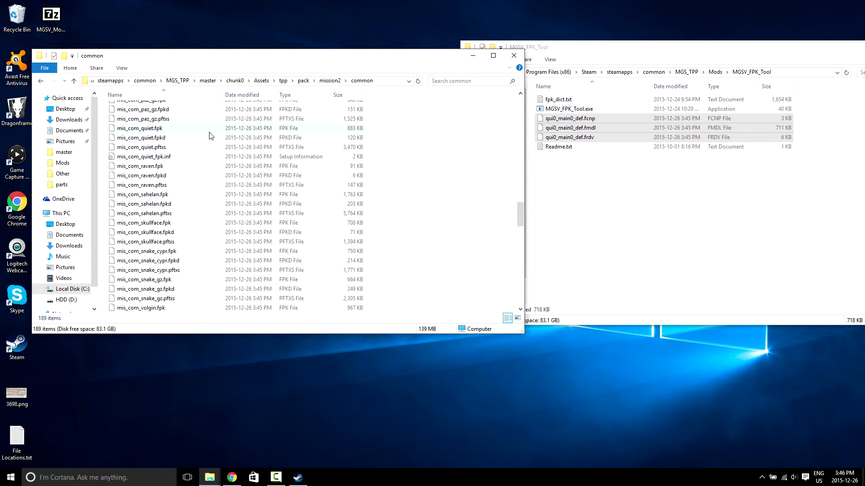
left_click(168, 159)
key("Delete")
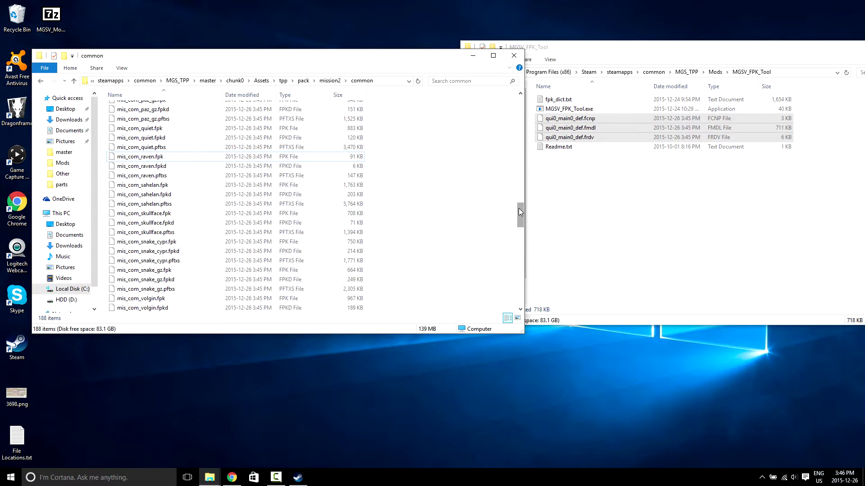
Open the player\parts folder inside pack and locate plparts_mgs1.fpk.
left_click_drag(518, 212, 517, 102)
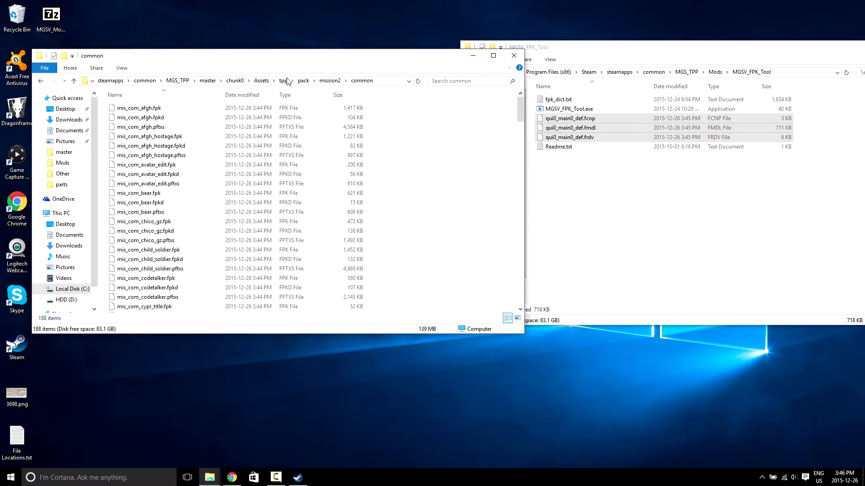
left_click(303, 81)
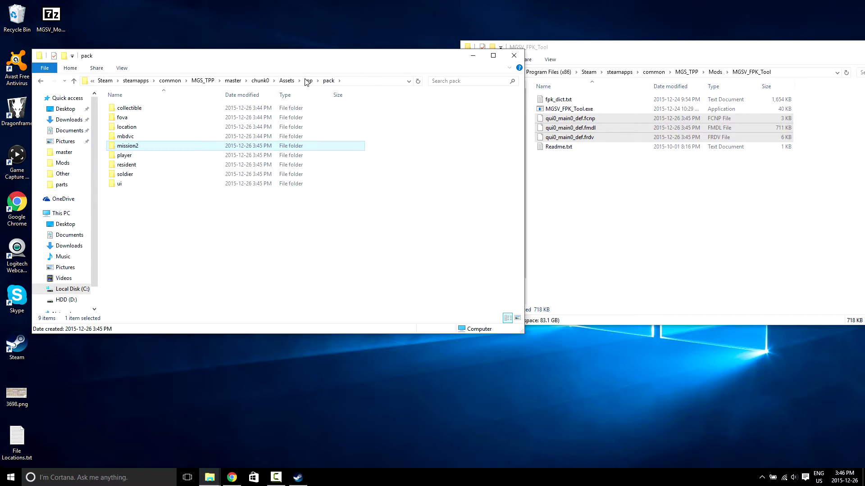
double_click(149, 155)
double_click(130, 147)
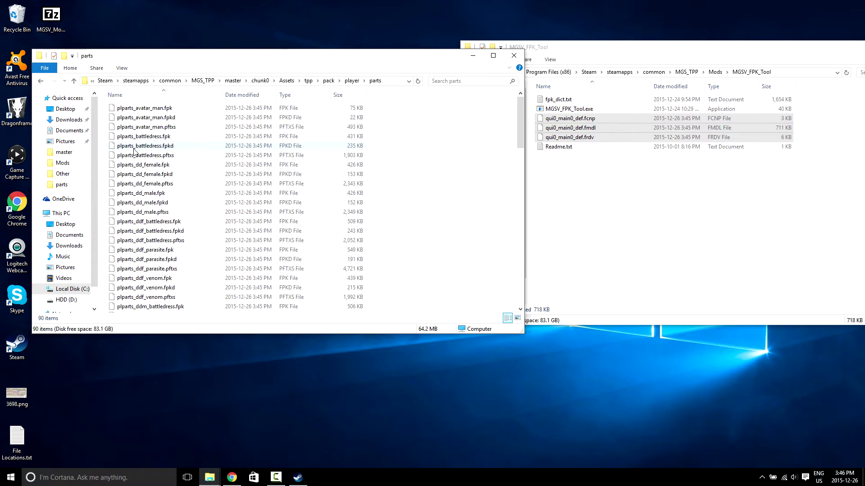
scroll(263, 148, "down", 8)
scroll(263, 149, "down", 10)
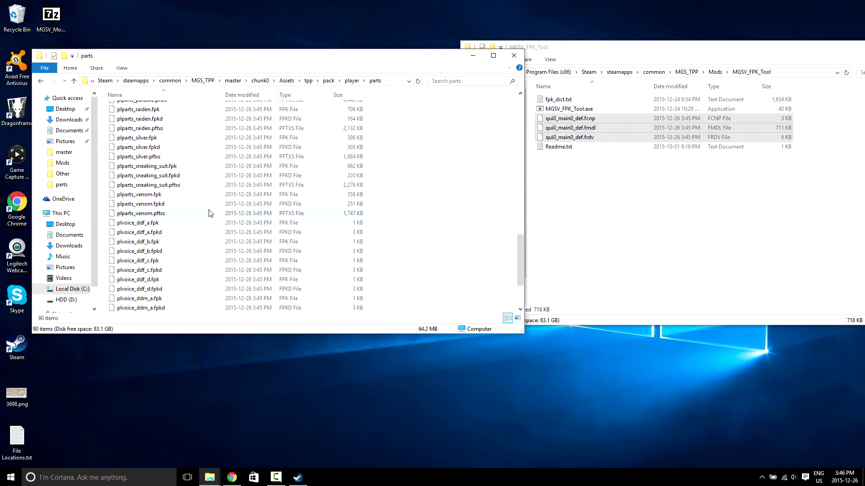
scroll(202, 194, "down", 3)
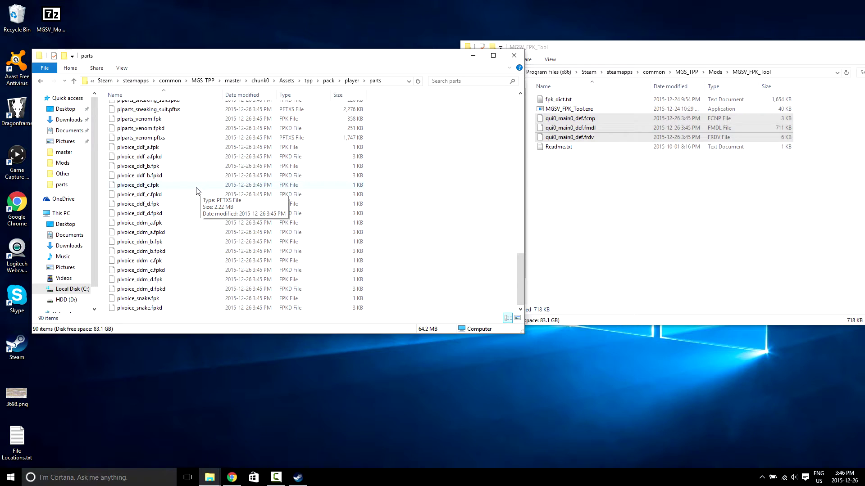
scroll(198, 189, "up", 10)
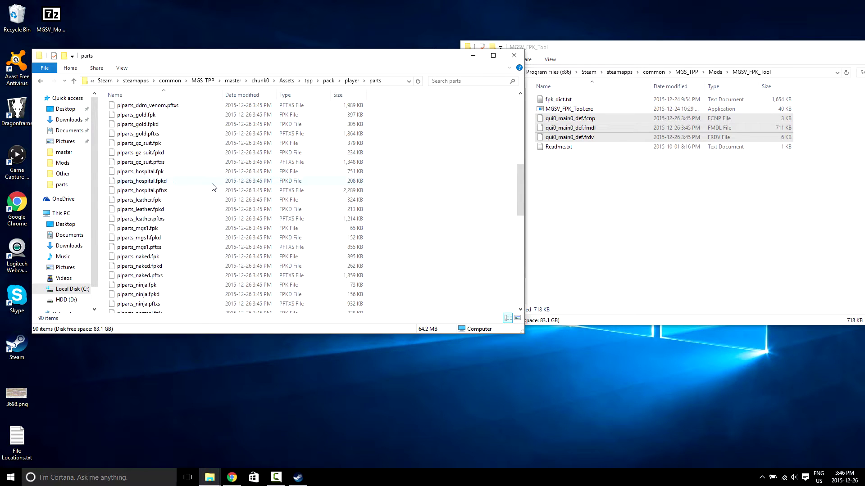
scroll(224, 170, "down", 1)
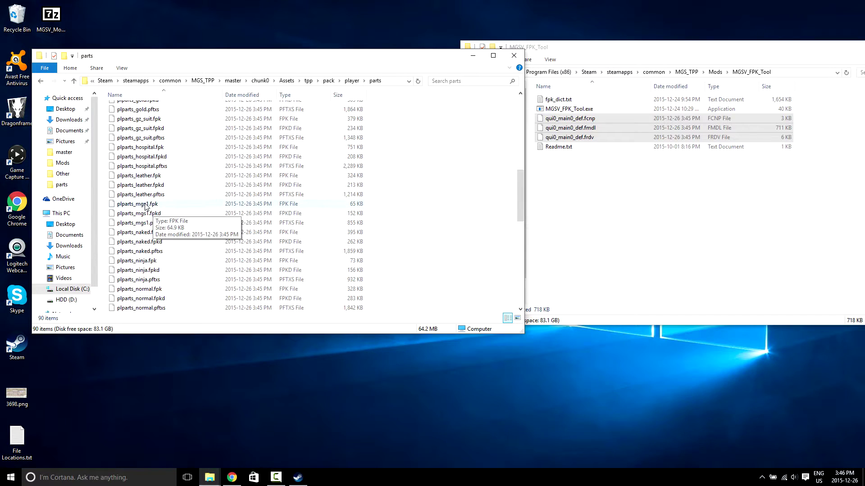
Unpack plparts_mgs1.fpk from the parts folder with MGSV_FPK_Tool.exe.
left_click(113, 206)
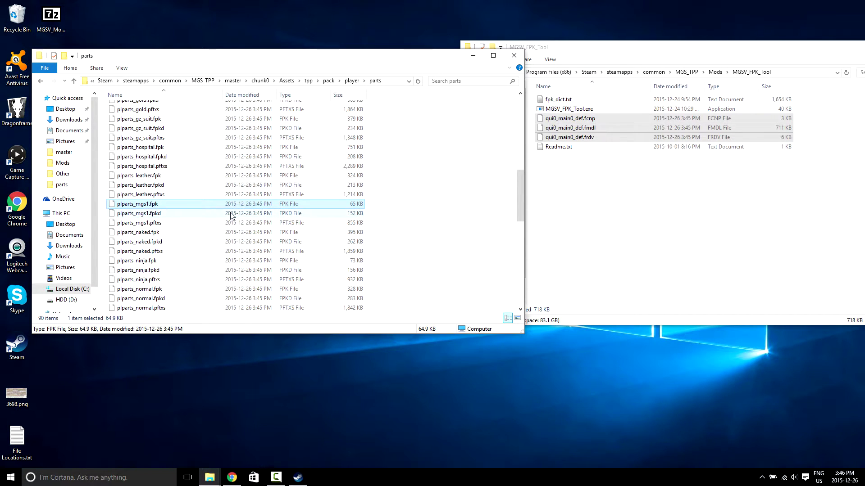
left_click(479, 195)
left_click(620, 212)
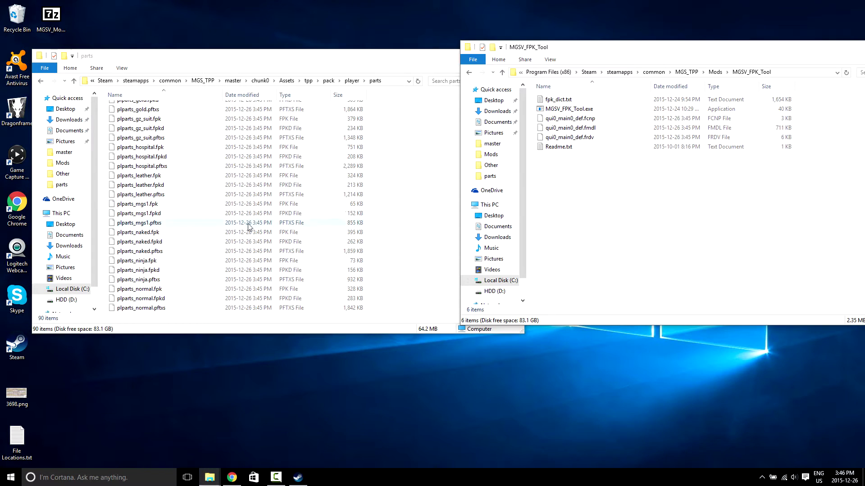
left_click(167, 206)
left_click_drag(167, 207, 560, 114)
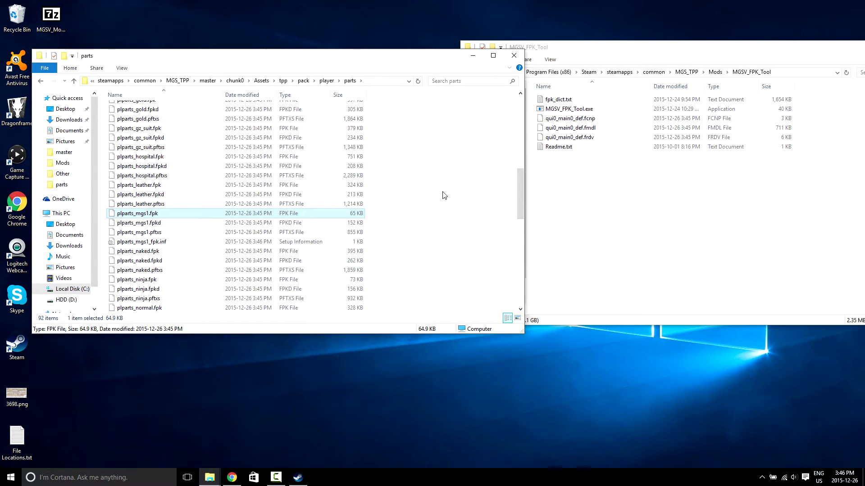
Open the Assets\tpp\chara\sna\Scenes folder inside the unpacked plparts_mgs1_fpk folder.
scroll(518, 196, "up", 10)
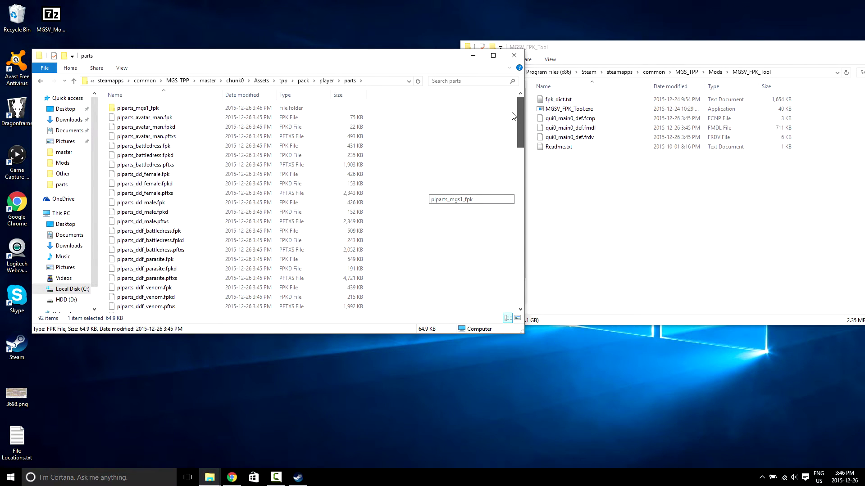
left_click(570, 159)
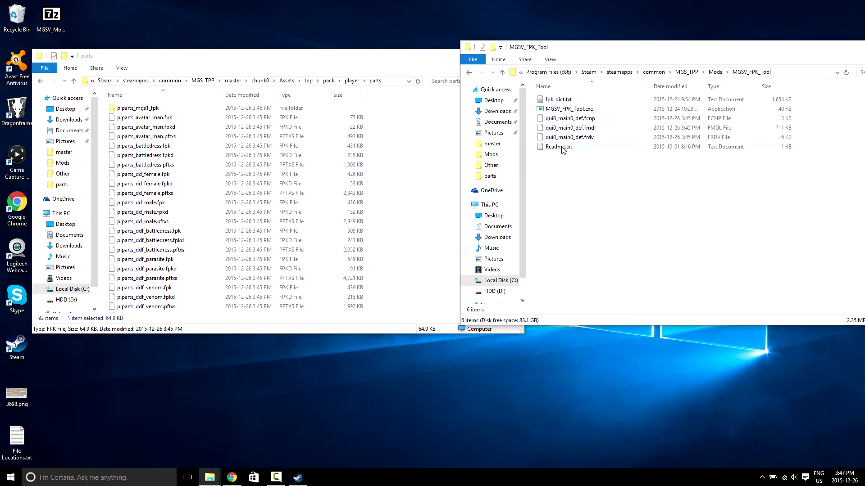
left_click(176, 111)
double_click(175, 111)
double_click(176, 111)
double_click(175, 111)
double_click(174, 111)
double_click(175, 111)
double_click(174, 111)
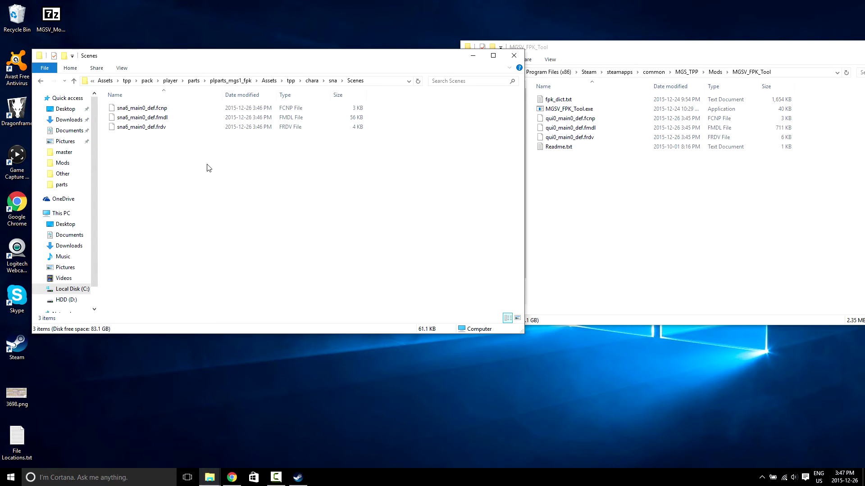
left_click(581, 192)
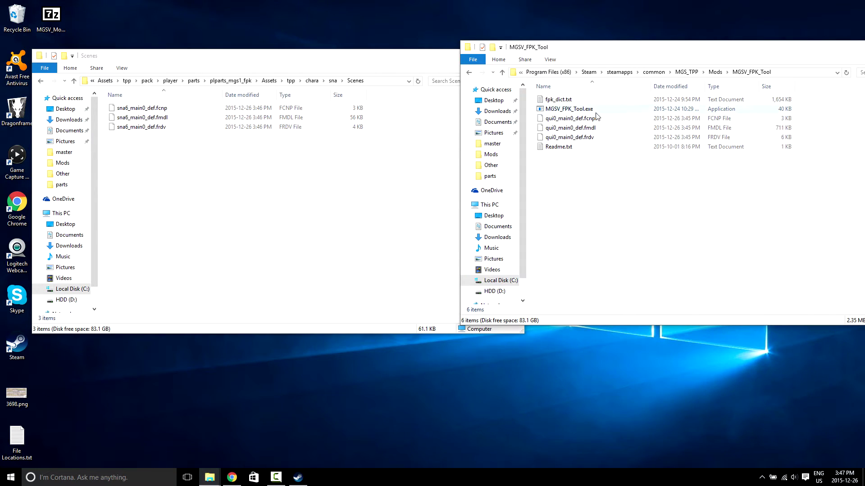
left_click(569, 121)
left_click(570, 119)
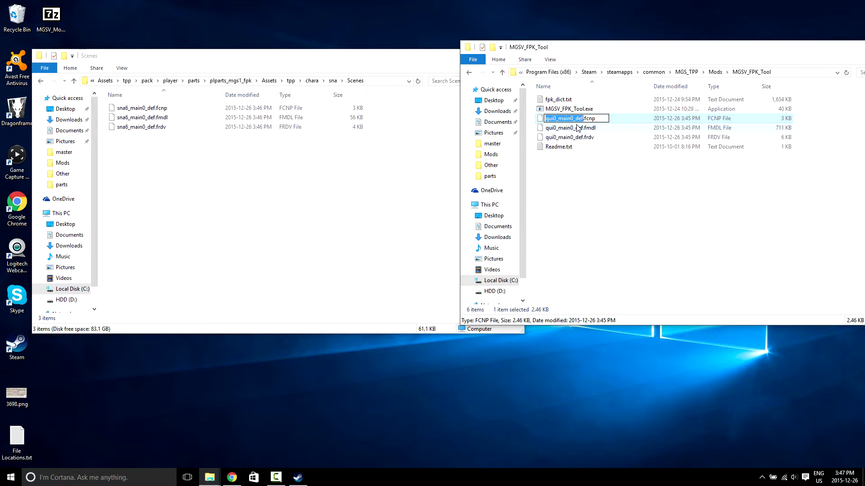
left_click(407, 163)
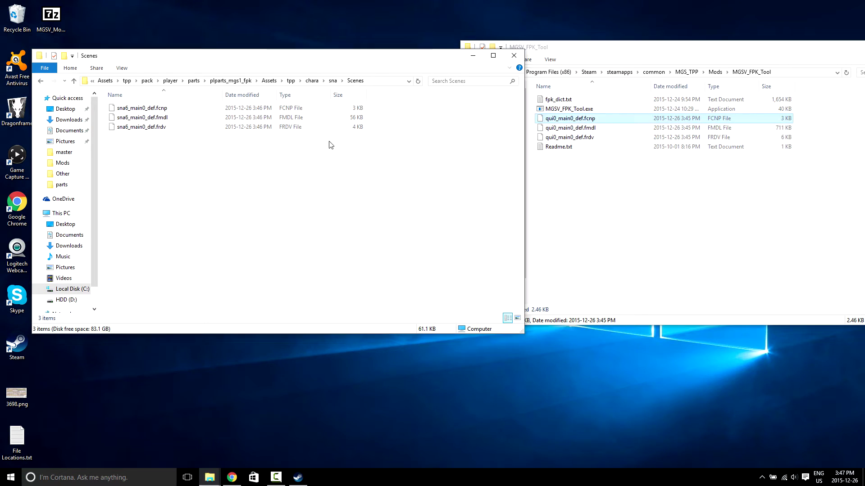
Copy the base name of sna6_main0_def.fcnp and rename qui0_main0_def.fcnp in the MGSV_FPK_Tool folder to sna6_main0_def.fcnp.
left_click(135, 110)
left_click(135, 110)
key("ctrl+c")
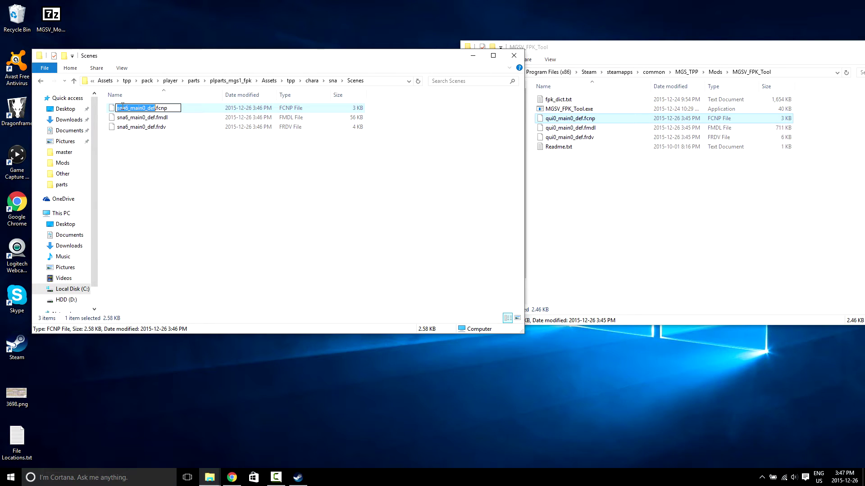
left_click(595, 189)
left_click(555, 120)
left_click(555, 119)
key("Delete")
key("ctrl+v")
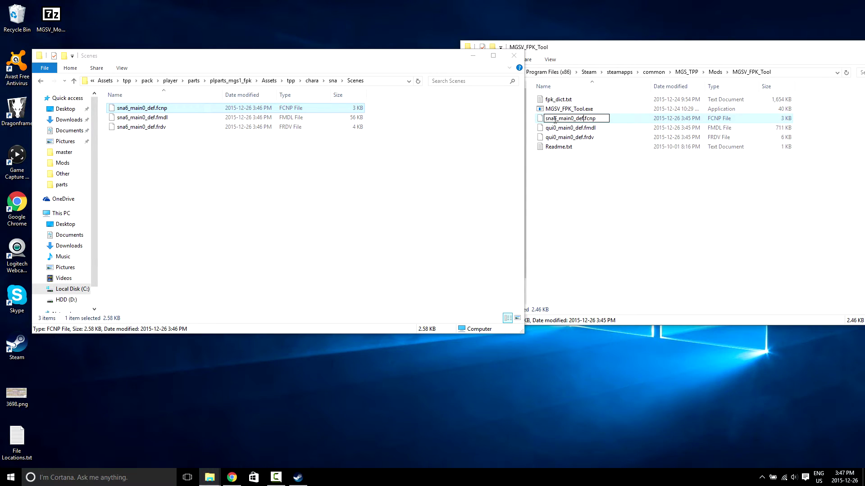
key("Return")
Rename the remaining qui0_main0_def .fmdl and .frdv files to sna6_main0_def, keeping their extensions.
left_click(554, 120)
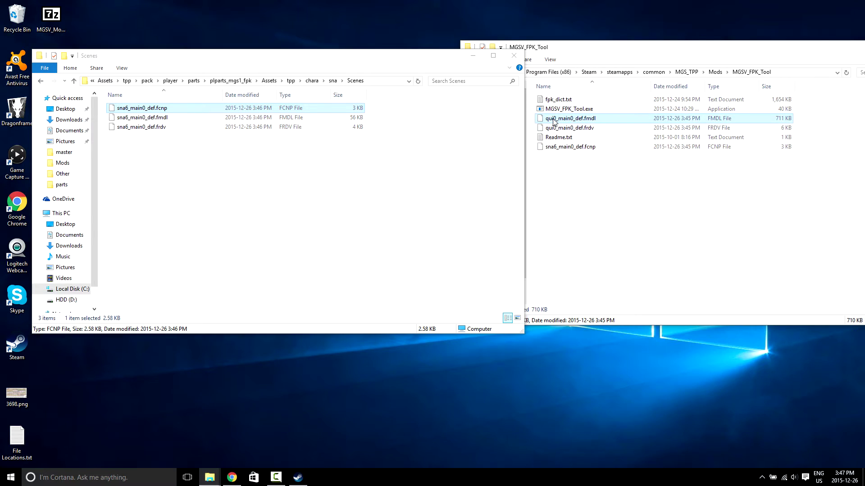
left_click(554, 120)
key("ctrl+v")
key("Return")
left_click(555, 119)
left_click(555, 120)
key("ctrl+v")
key("Return")
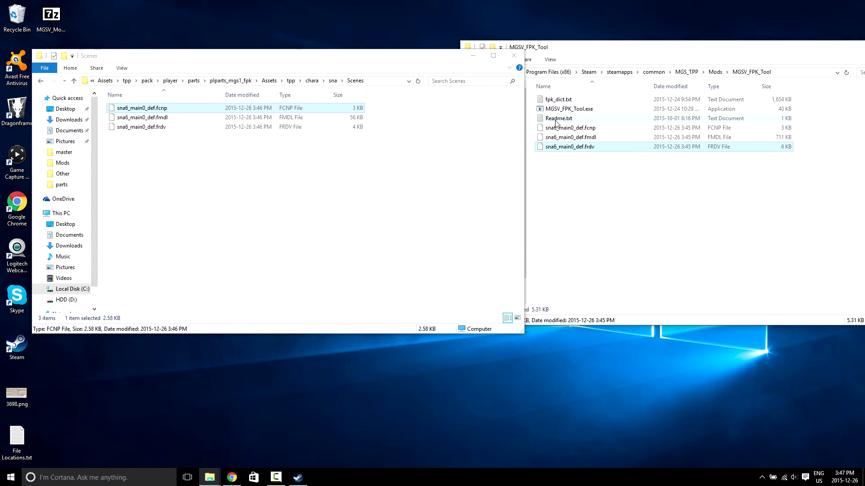
Move the three renamed sna6_main0_def files from MGSV_FPK_Tool into the Scenes folder, replacing the existing ones.
left_click_drag(568, 179, 341, 177)
left_click(413, 166)
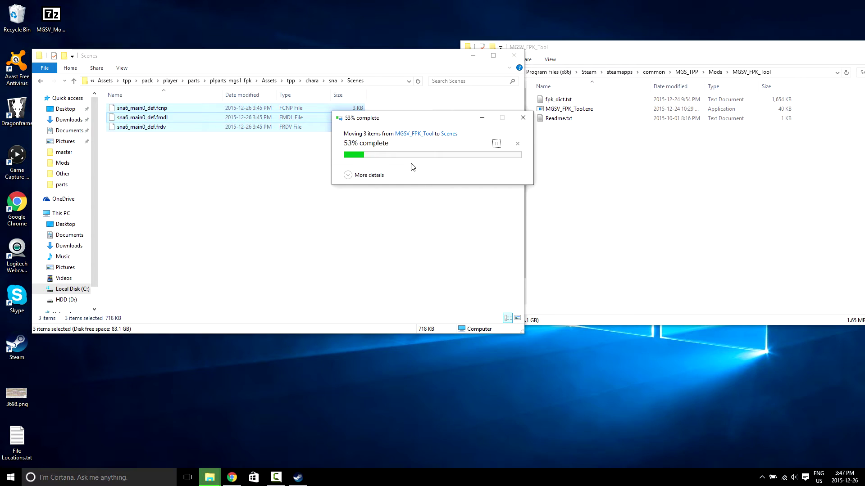
left_click(253, 179)
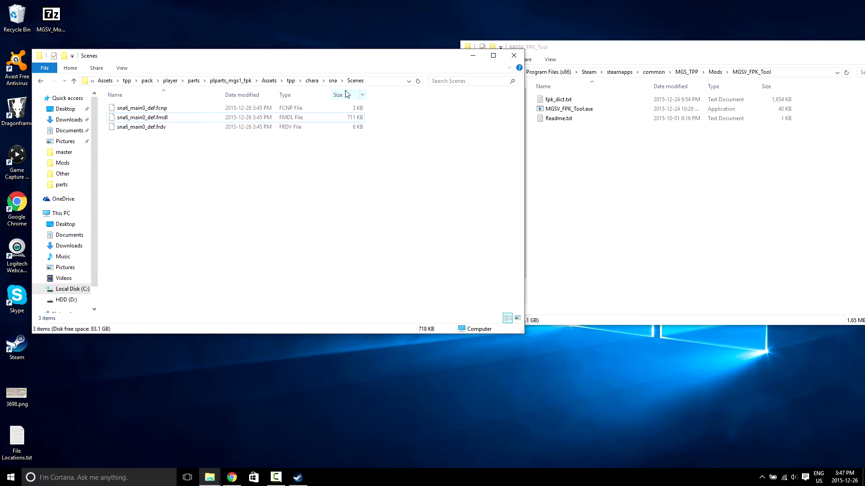
Repack plparts_mgs1.fpk by running plparts_mgs1_fpk.inf through MGSV_FPK_Tool.exe, and delete the .inf file and the plparts_mgs1_fpk folder.
left_click(194, 81)
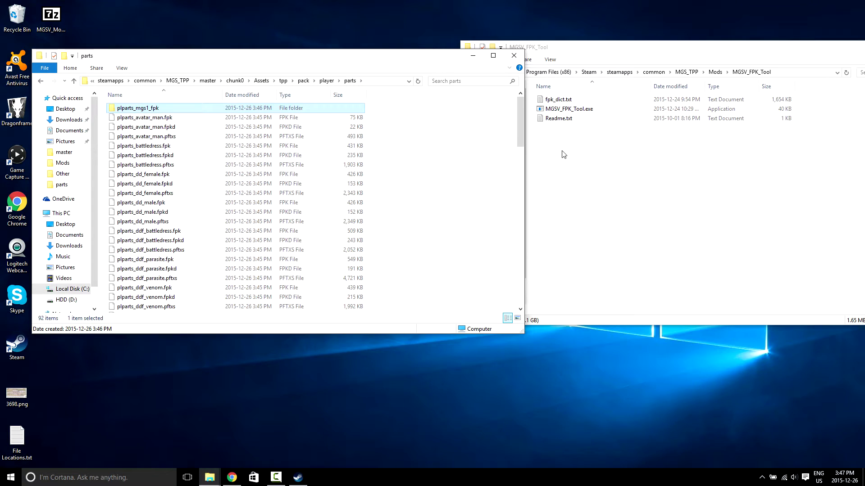
left_click_drag(523, 126, 520, 201)
left_click(566, 208)
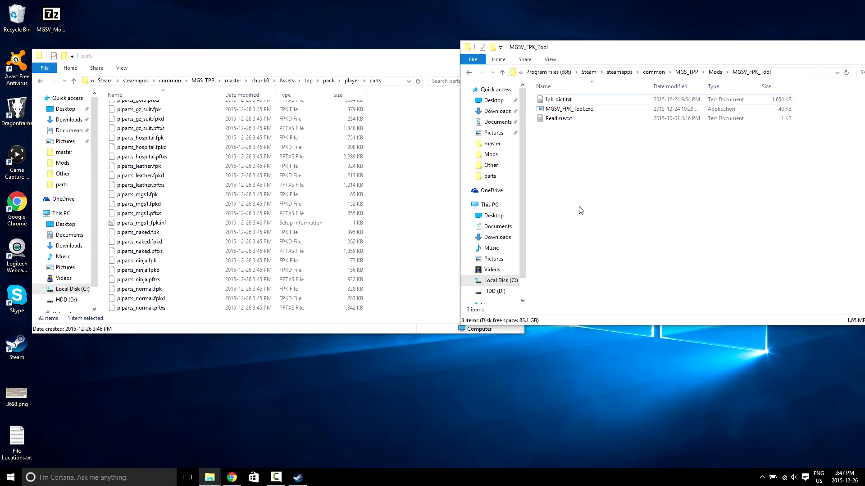
left_click_drag(170, 225, 581, 110)
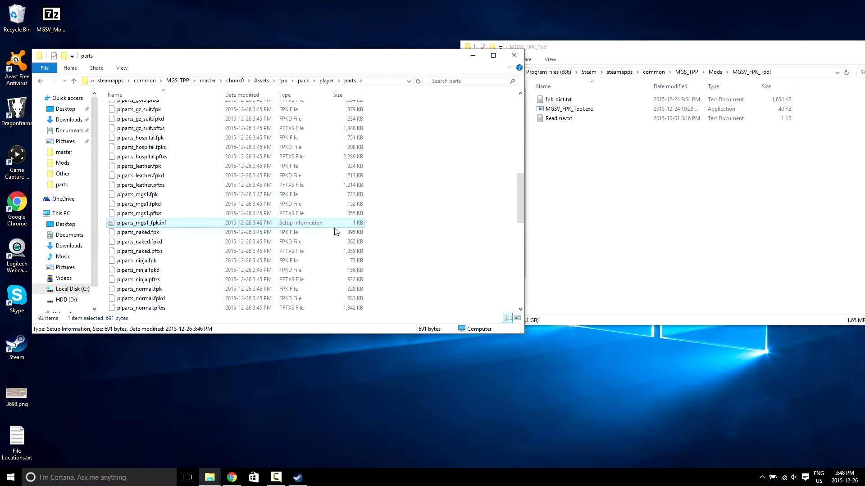
key("Delete")
left_click_drag(523, 211, 522, 134)
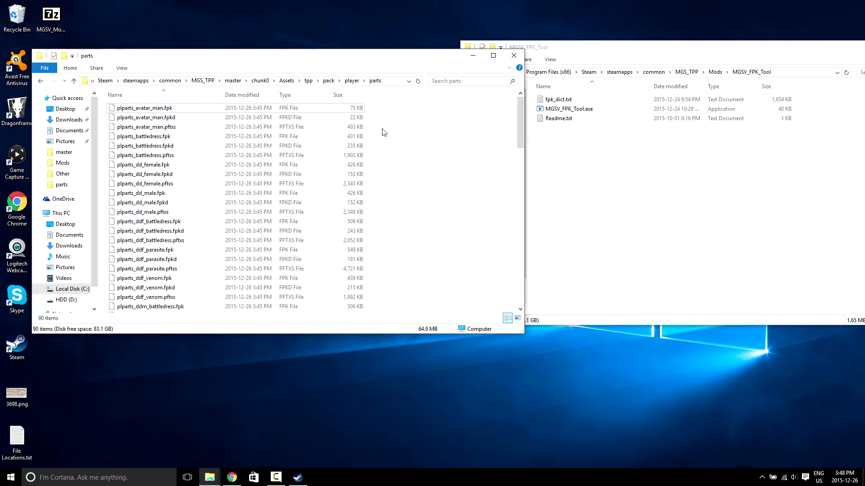
Repack chunk0.dat in the master folder by running chunk0.inf through MGSV_QAR_Tool.exe from the Mods\MGSV_QAR_Tool folder.
left_click(232, 82)
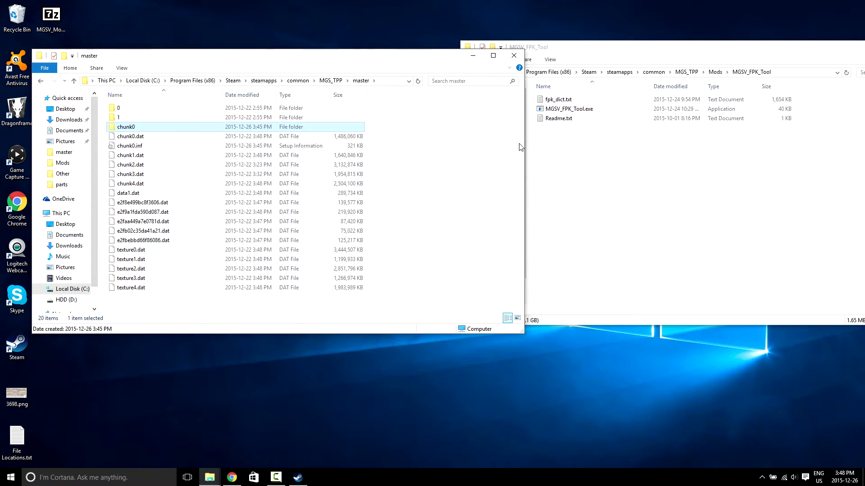
left_click(630, 135)
left_click(715, 73)
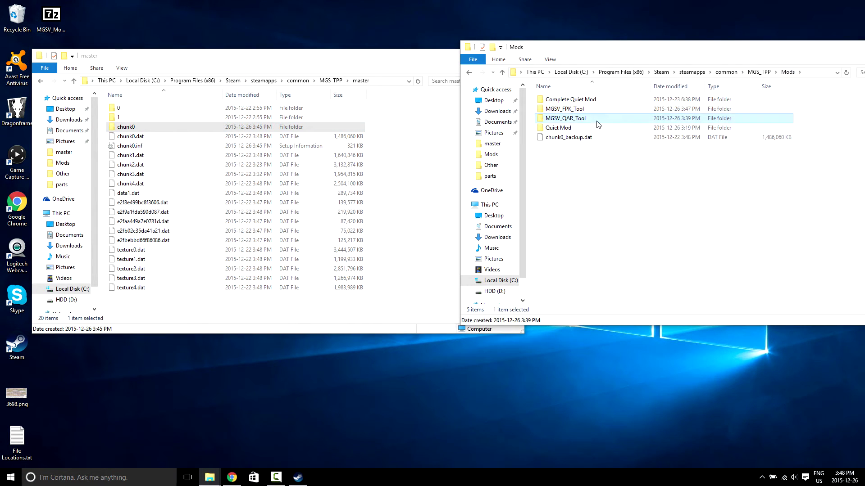
double_click(596, 119)
left_click_drag(139, 146, 565, 111)
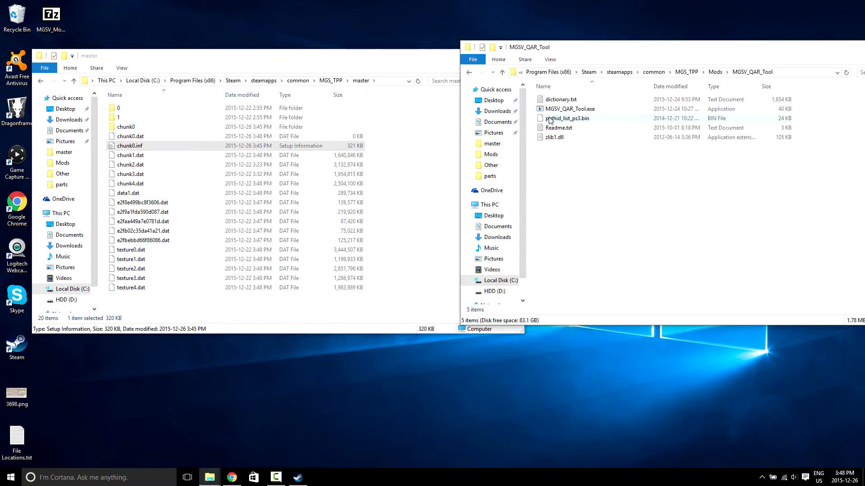
left_click(419, 144)
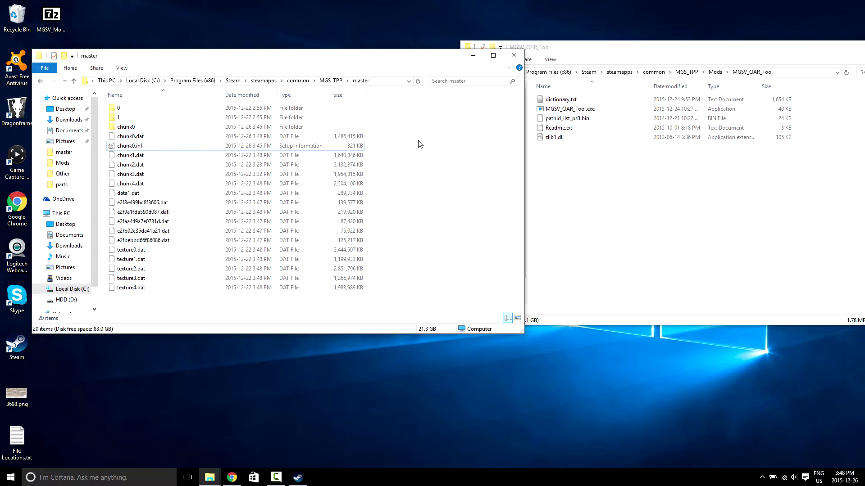
Launch Metal Gear Solid V from Steam and bring up the iDroid in the Aerial Command Center.
left_click(297, 477)
left_click(151, 93)
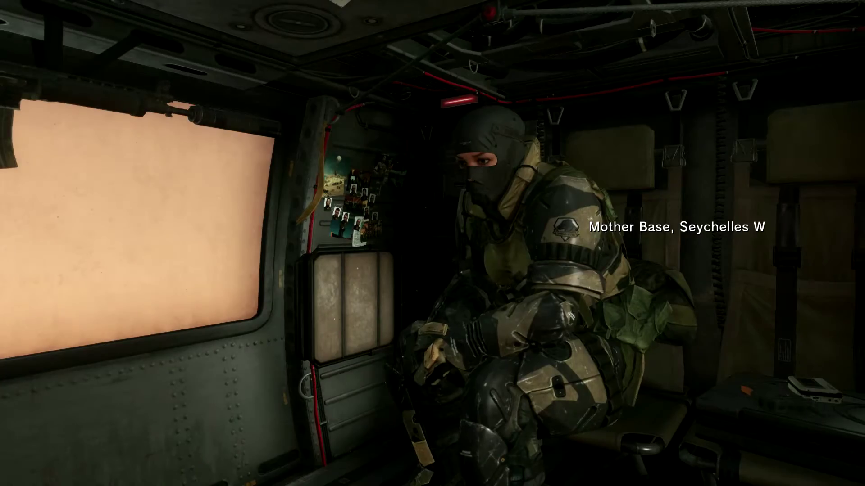
key("Escape")
key("Escape")
key("Tab")
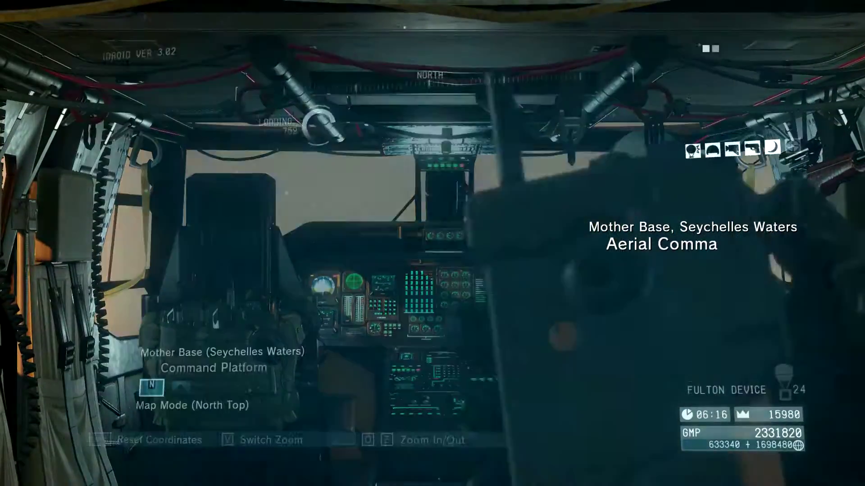
Select the free roam mission to Northern Kabul, Afghanistan, and decline equipping higher grade weapons and items.
key("space")
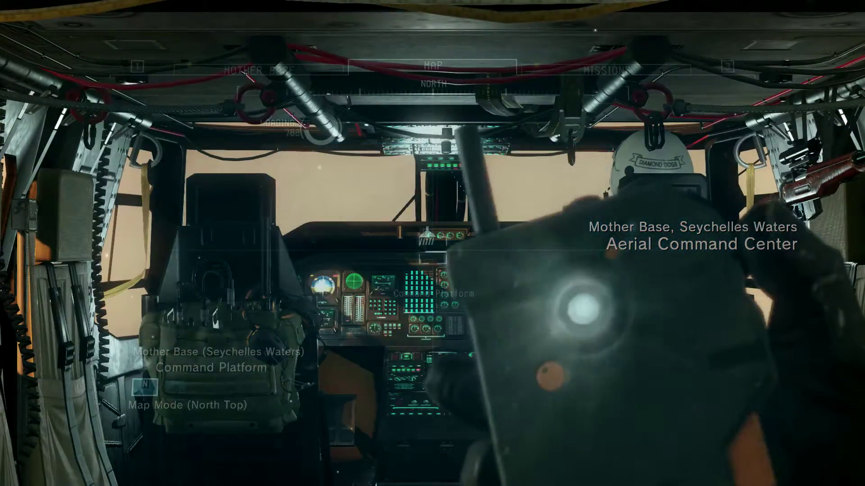
key("3")
key("space")
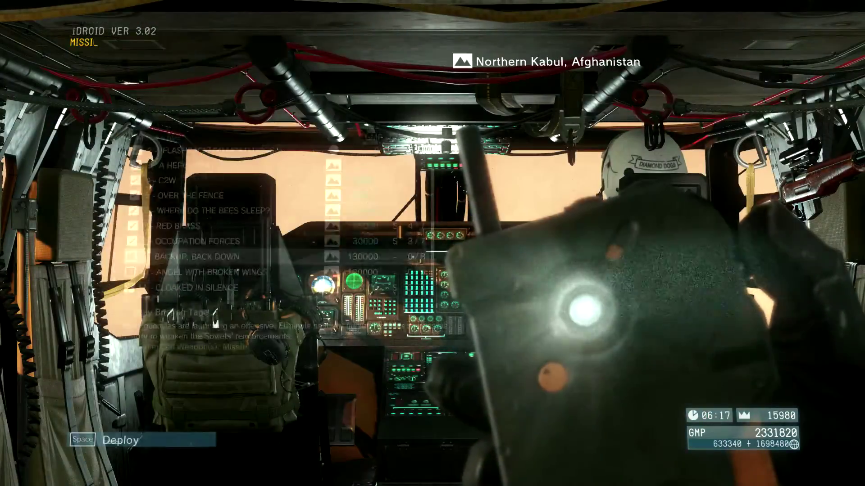
key("3")
key("space")
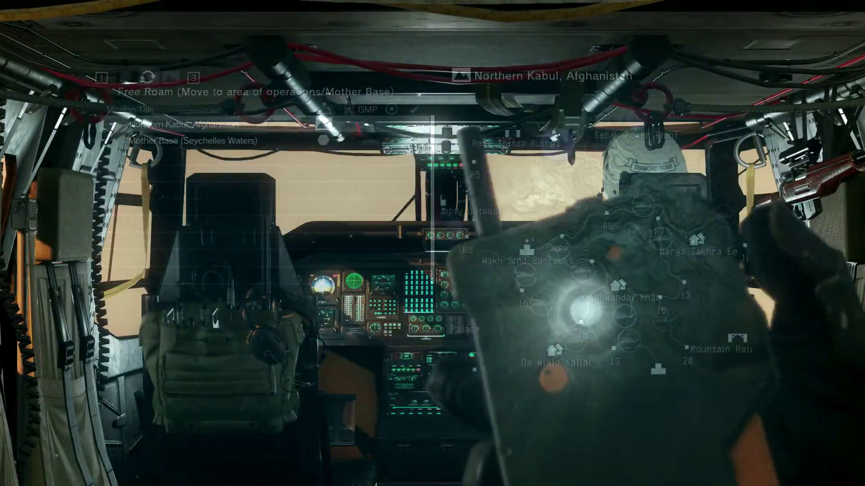
key("space")
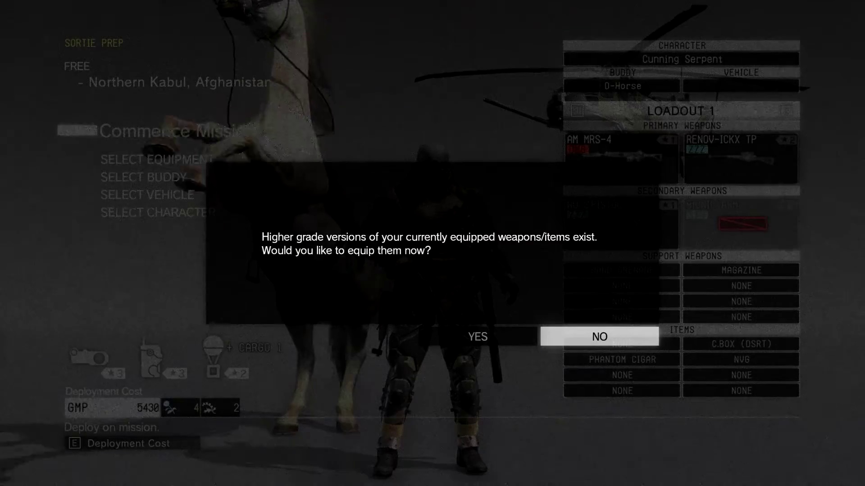
key("space")
Select Snake as the sortie character in place of Cunning Serpent.
key("Down")
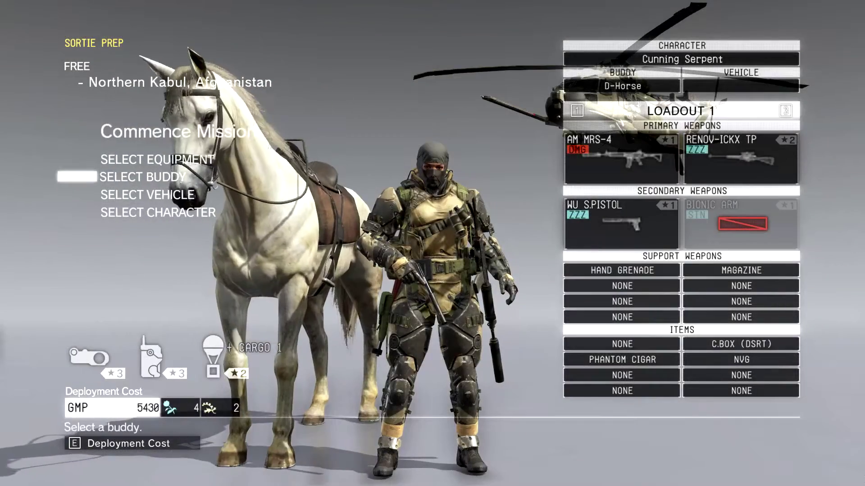
key("Down")
key("Down")
key("space")
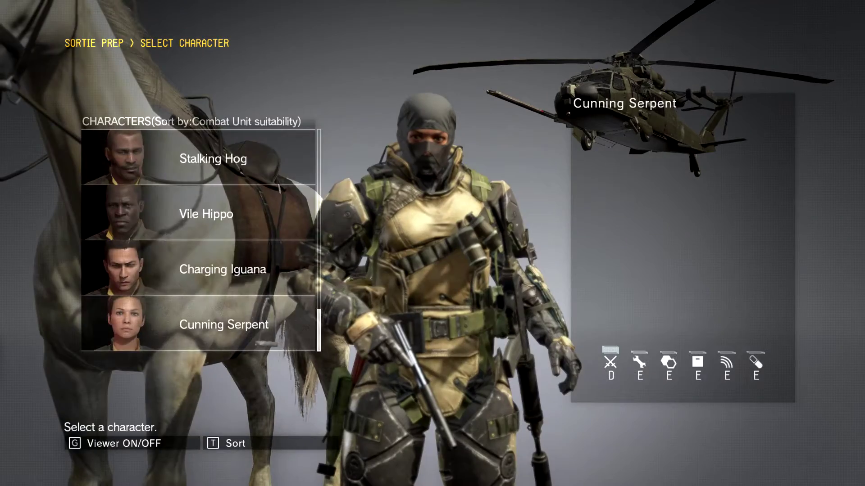
key("Down")
key("space")
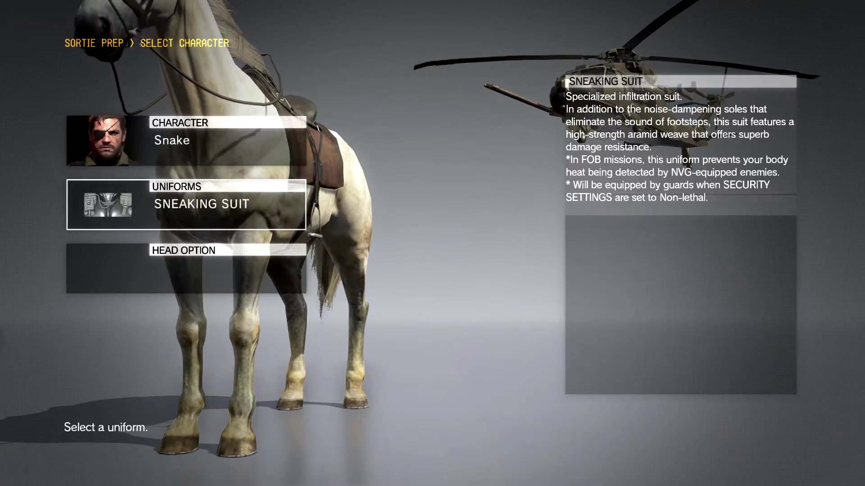
Equip Snake with the SOLID SNAKE uniform and return to the sortie preparation.
key("space")
key("Down")
key("Down")
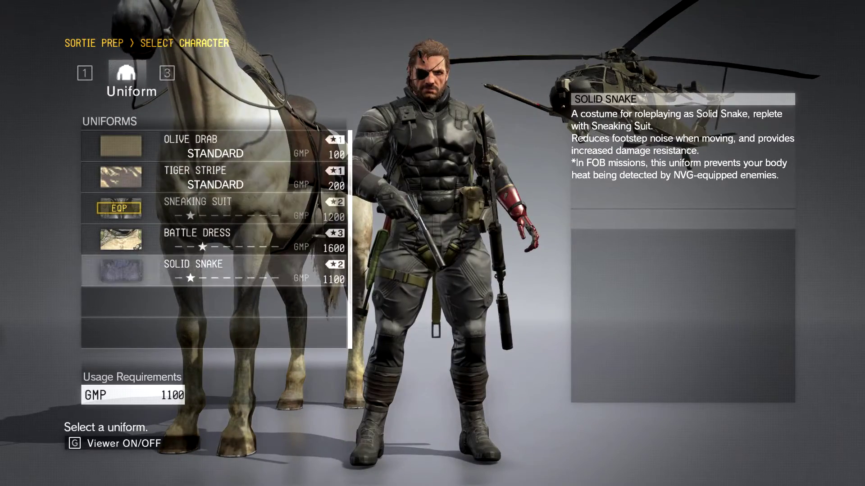
key("space")
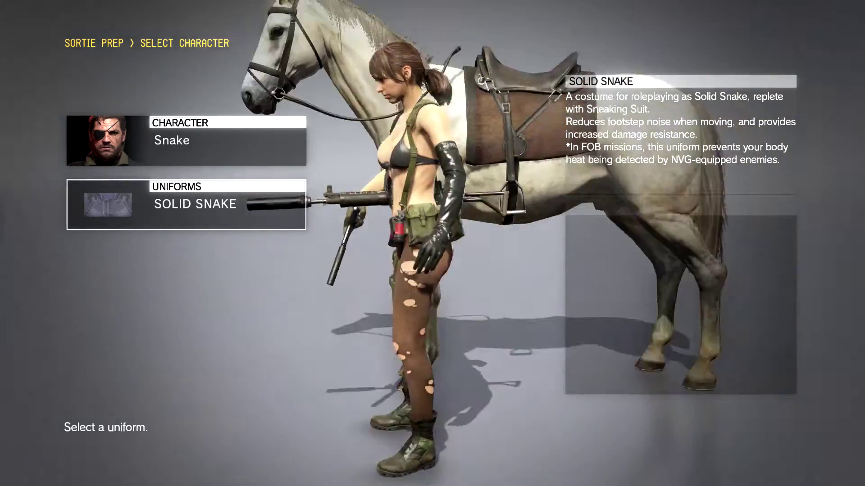
key("Escape")
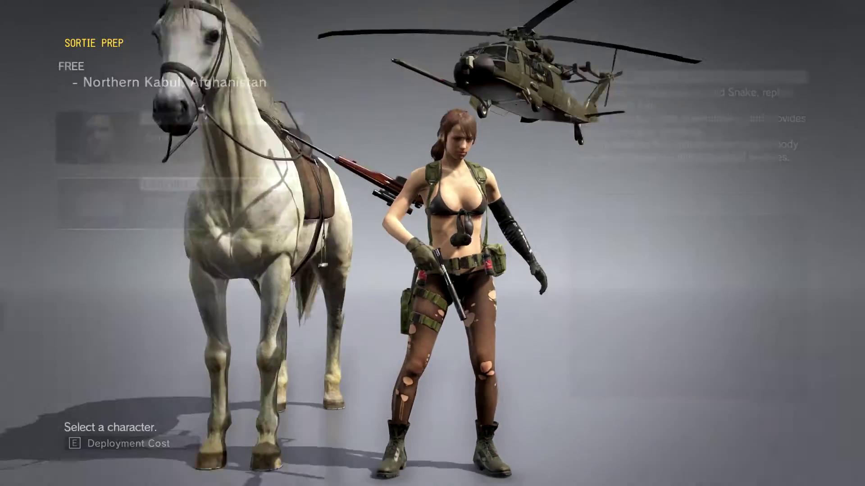
Commence the Northern Kabul mission with the drop time set to ASAP.
key("Return")
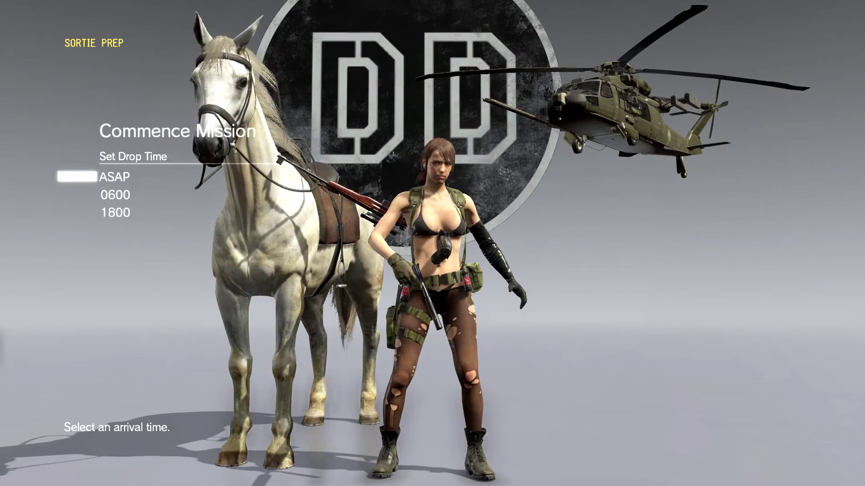
key("Return")
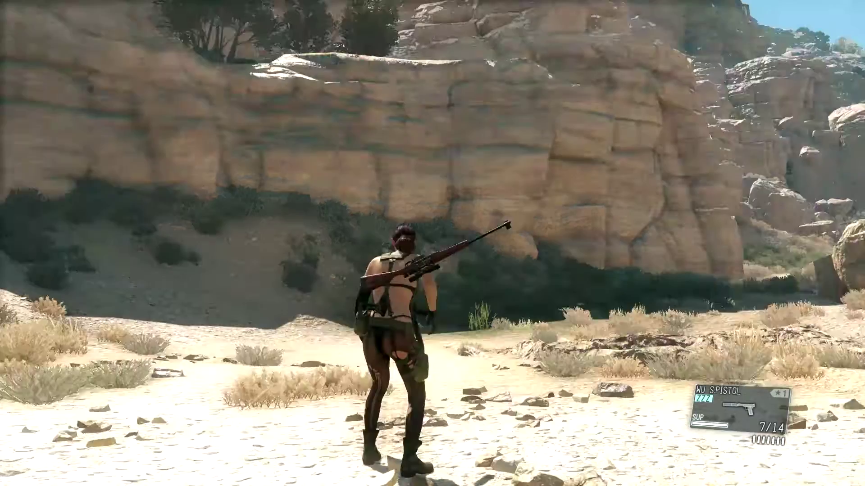
key("f")
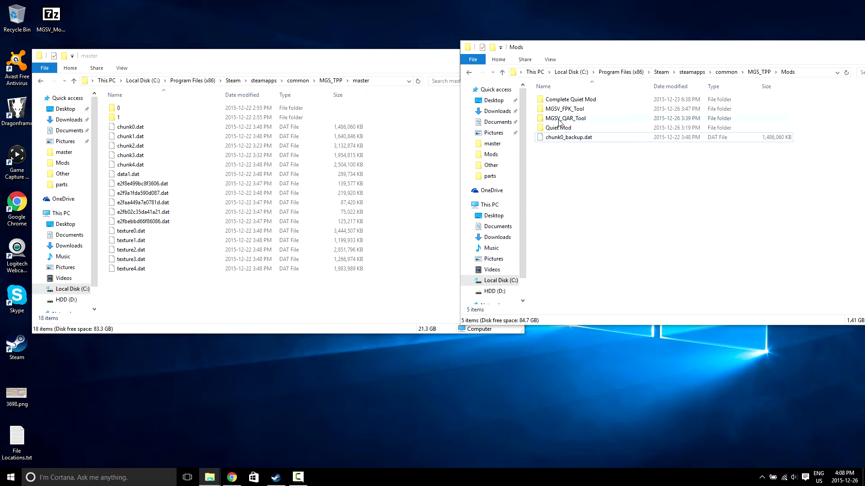
Unpack the original chunk0.dat from the master folder with MGSV_QAR_Tool.exe.
double_click(572, 119)
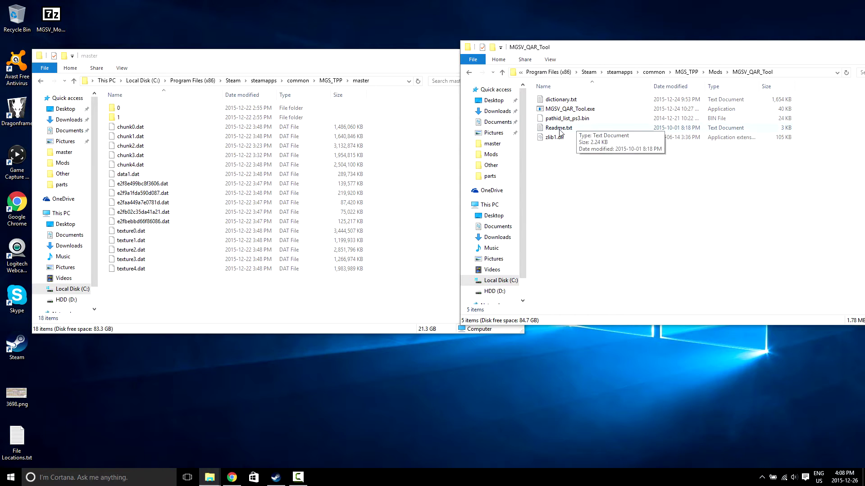
left_click(360, 73)
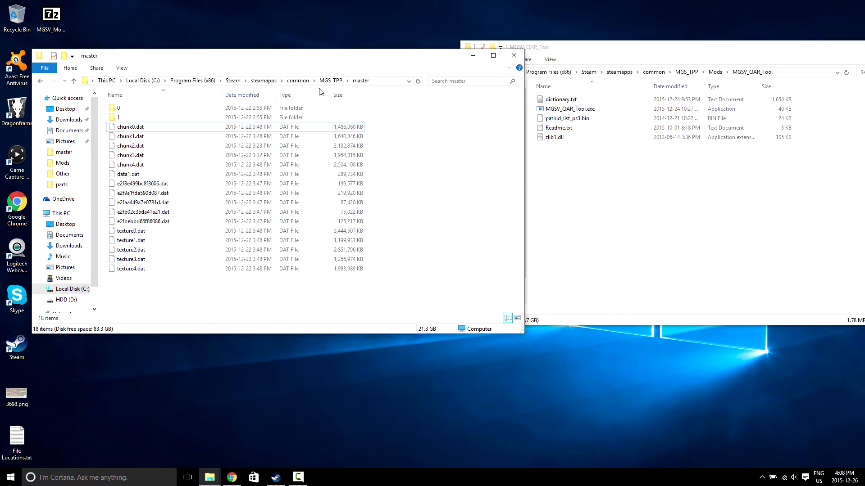
left_click(202, 128)
left_click_drag(223, 134, 585, 109)
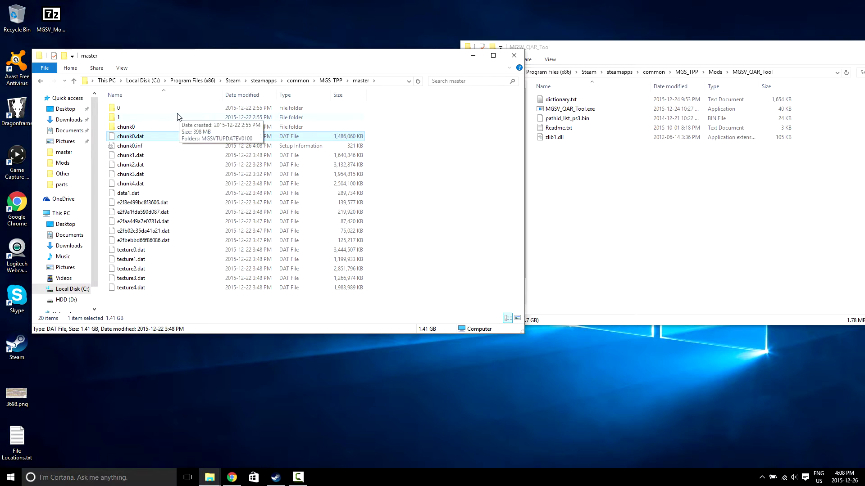
Open the Assets\tpp\pack folder inside the unpacked chunk0 folder.
double_click(159, 127)
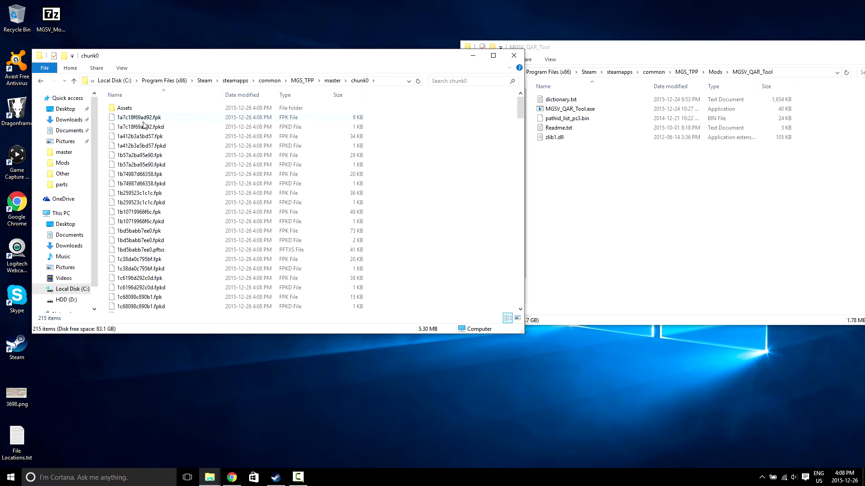
double_click(156, 109)
left_click(144, 118)
double_click(145, 119)
double_click(129, 118)
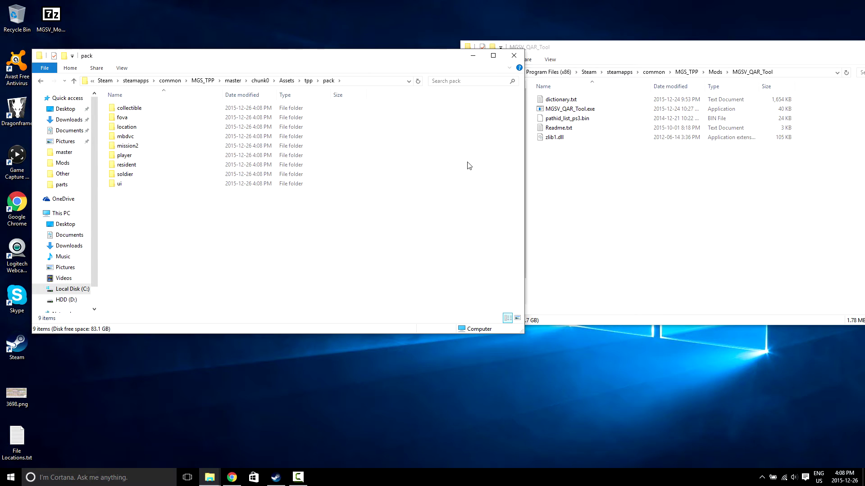
left_click(582, 196)
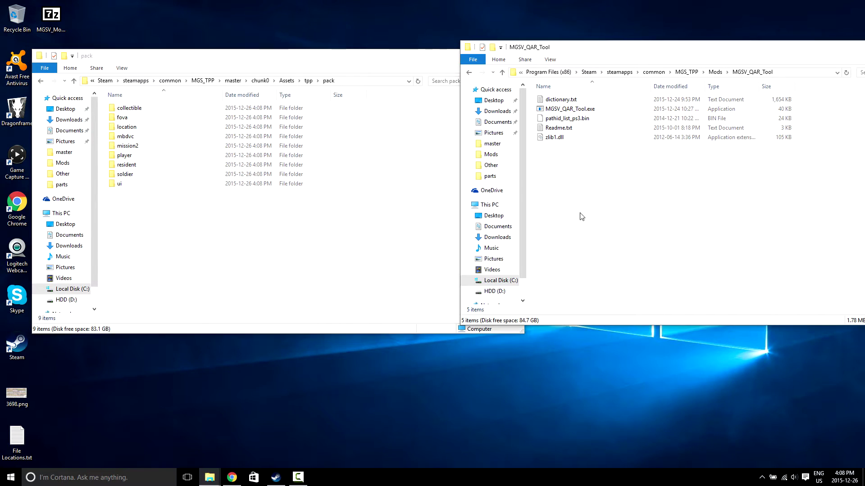
Open the Mods\MGSV_FPK_Tool folder in one window and the mission2\story\s10010 folder of the unpacked chunk0 in the other.
left_click(715, 72)
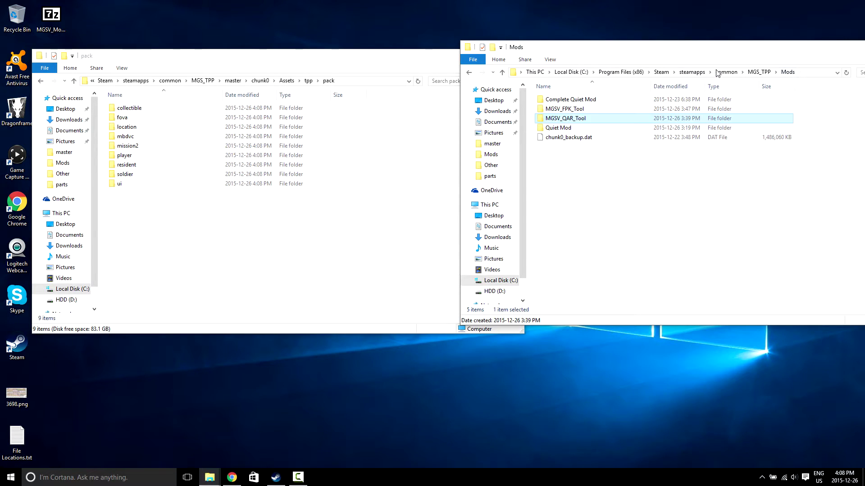
double_click(600, 110)
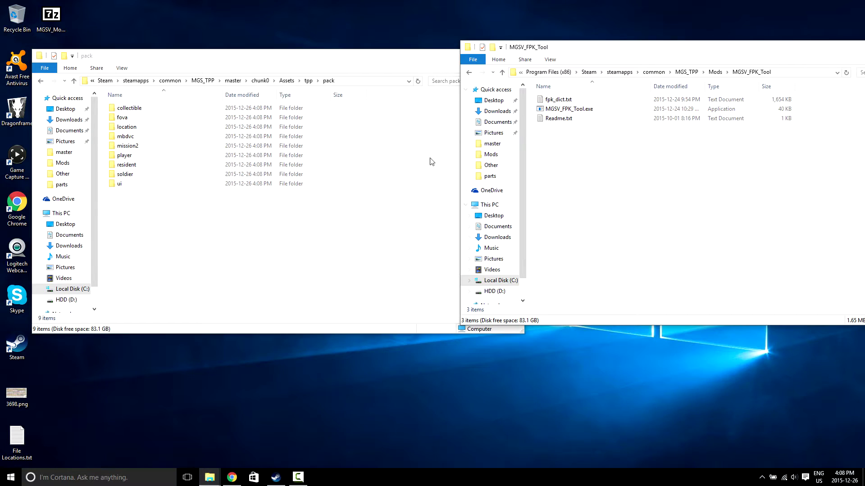
left_click(300, 246)
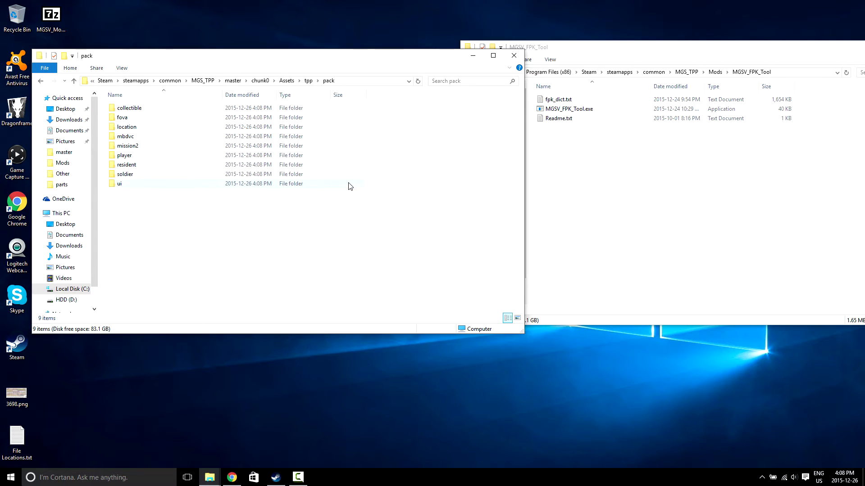
double_click(151, 146)
double_click(122, 136)
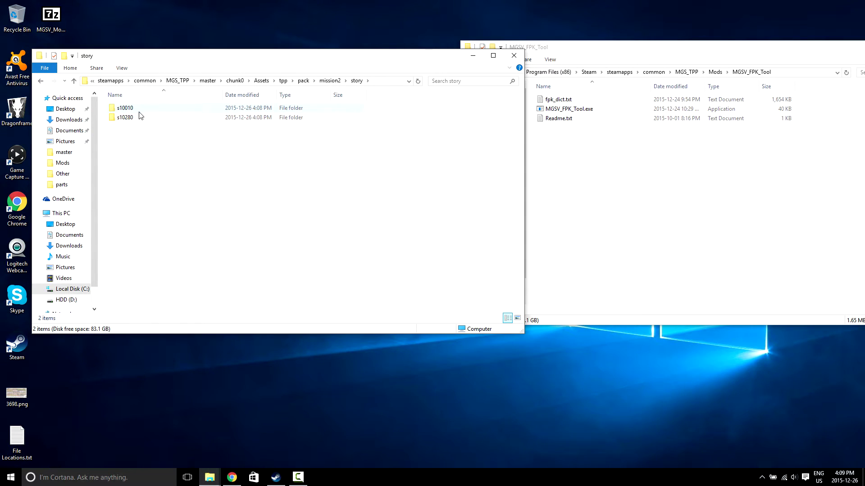
double_click(125, 108)
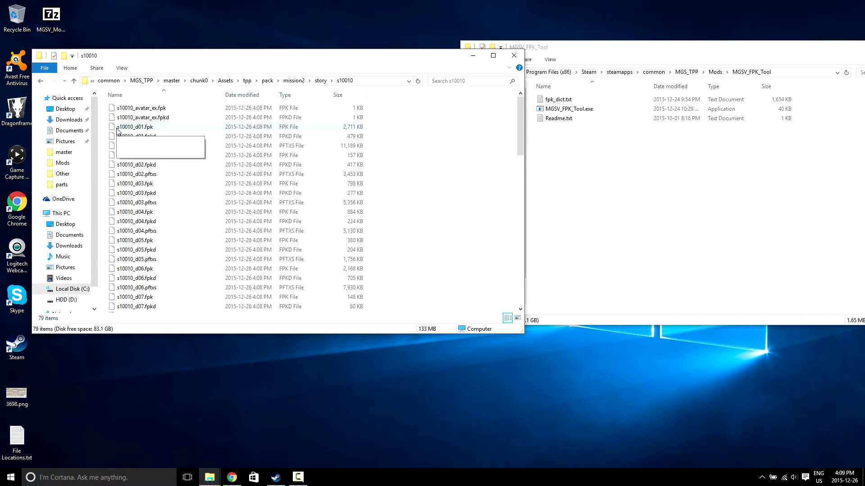
Unpack s10010_d01.fpk from the s10010 folder with MGSV_FPK_Tool.exe.
left_click(128, 129)
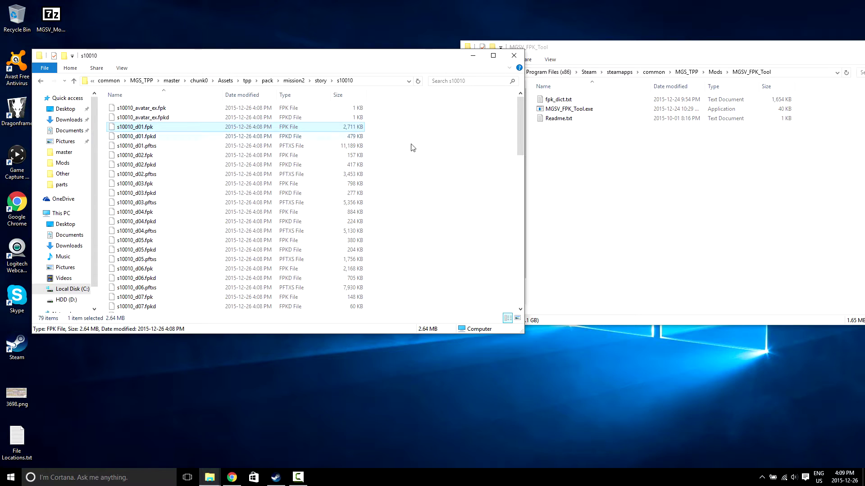
left_click(534, 166)
left_click_drag(170, 127, 188, 130)
left_click_drag(444, 150, 581, 110)
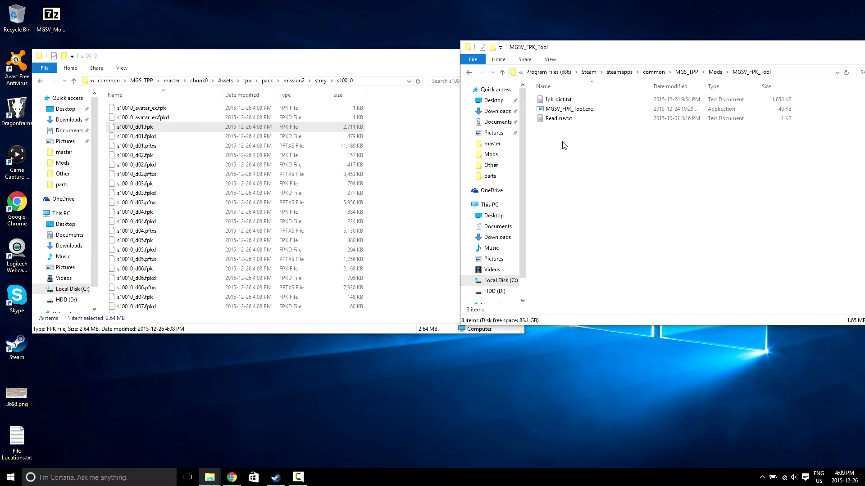
Open the Assets\tpp\chara\qui\Scenes folder inside the unpacked s10010_d01_fpk folder.
left_click(419, 126)
double_click(191, 110)
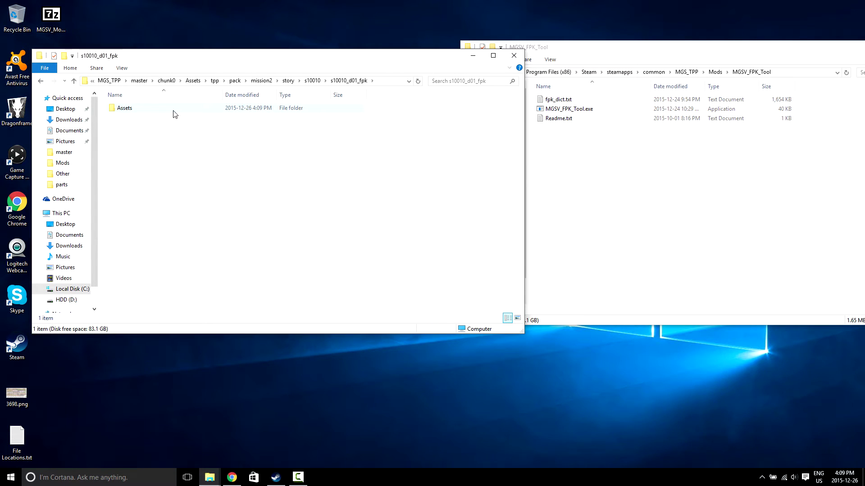
double_click(175, 111)
double_click(174, 112)
double_click(175, 111)
double_click(126, 110)
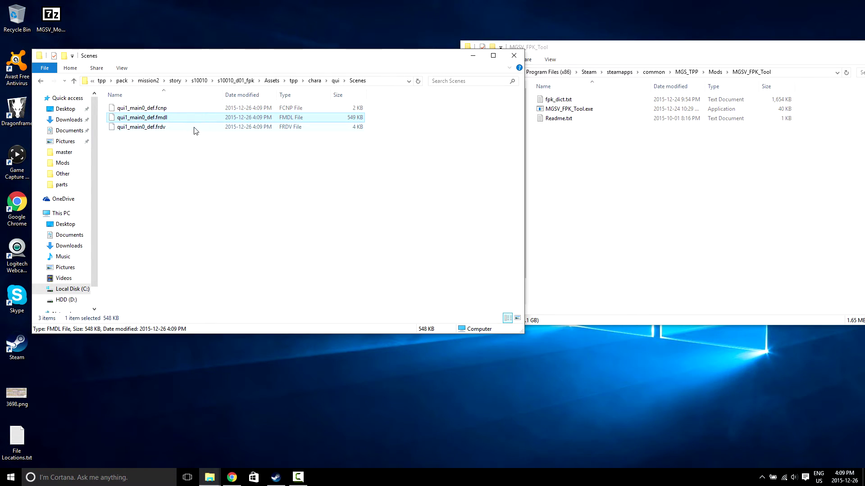
Copy qui1_main0_def.fmdl and qui1_main0_def.frdv from the Scenes folder into the MGSV_FPK_Tool folder.
left_click(157, 128, "ctrl")
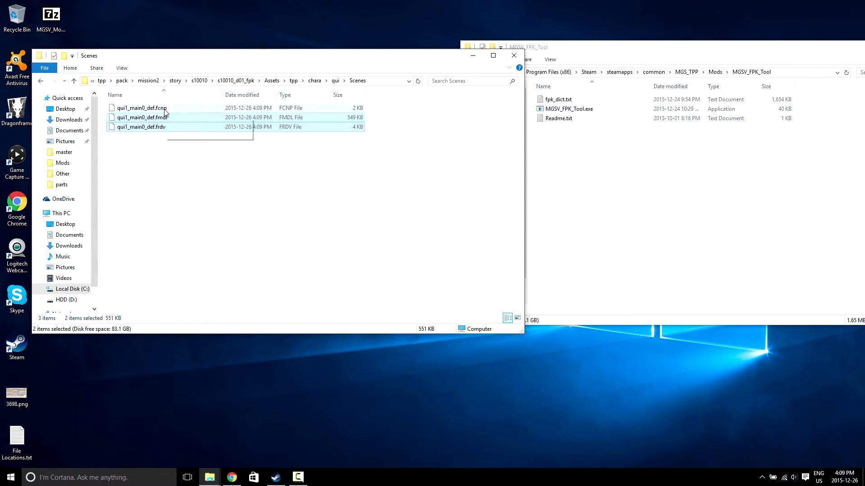
left_click(150, 149)
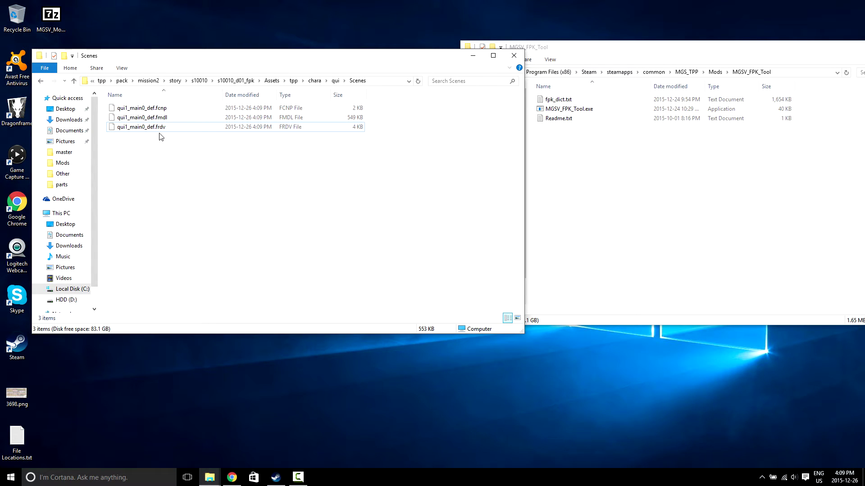
left_click_drag(142, 145, 171, 116)
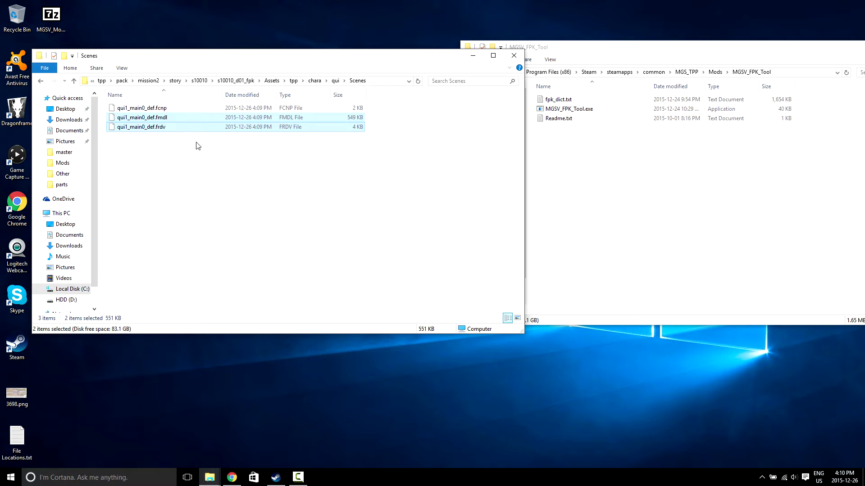
left_click(532, 158)
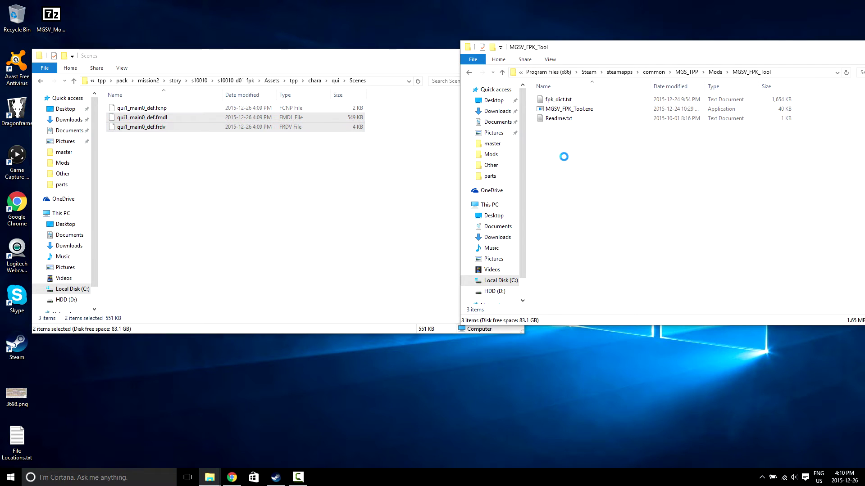
key("ctrl+v")
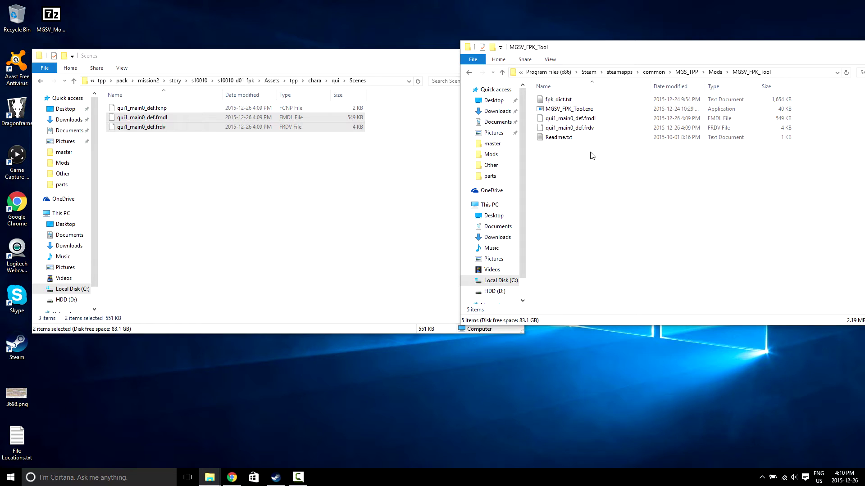
Return to the s10010 folder and delete the unpacked s10010_d01_fpk folder and the s10010_d01_fpk.inf file.
left_click(322, 182)
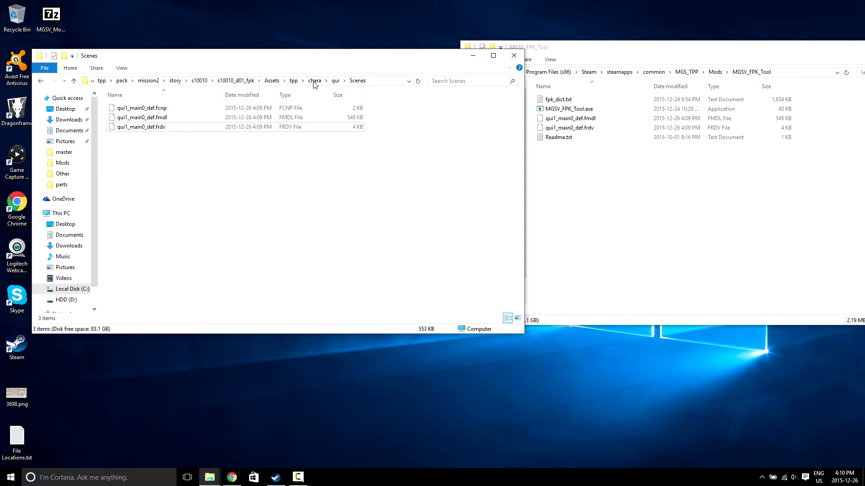
left_click(199, 81)
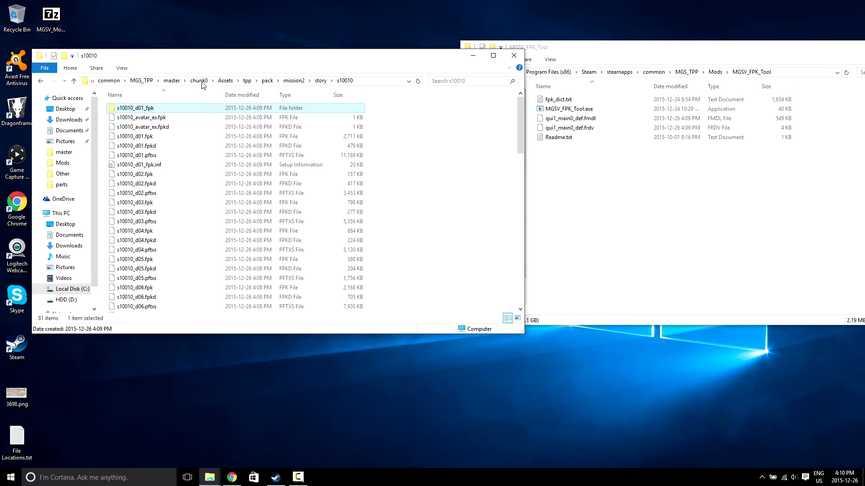
left_click(139, 116)
left_click(139, 108)
key("Delete")
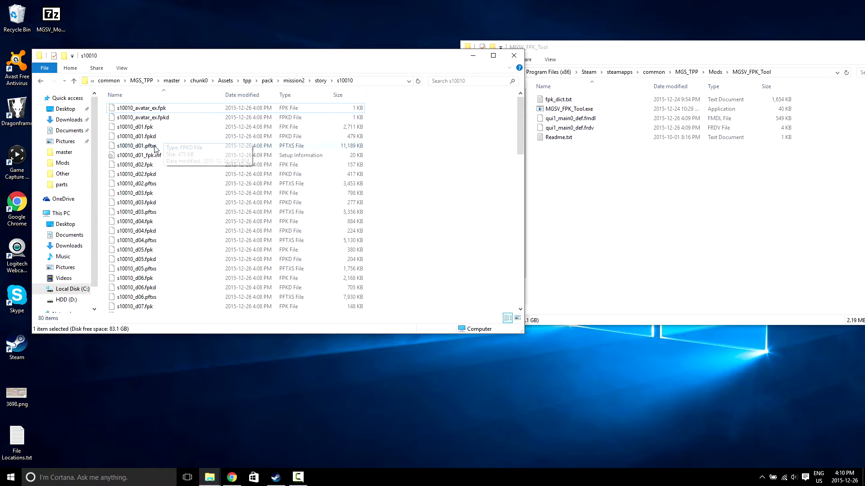
left_click(166, 158)
key("Delete")
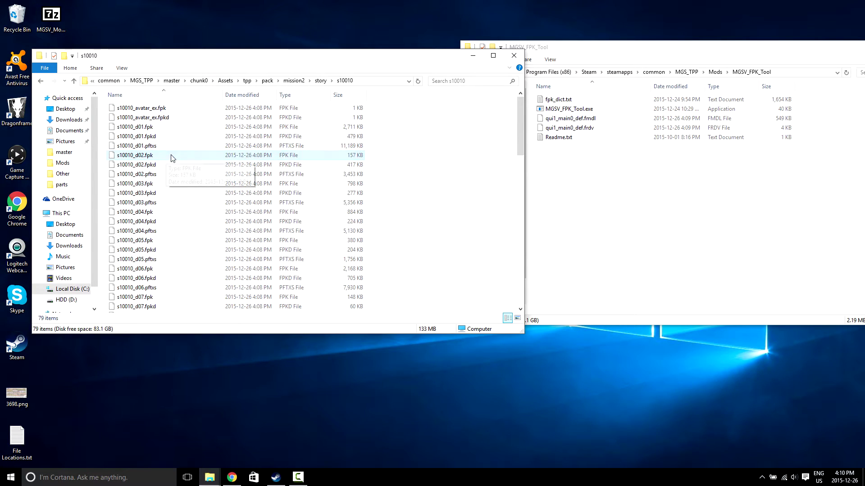
Open the player\parts folder inside the pack folder.
left_click(267, 81)
double_click(144, 156)
double_click(131, 145)
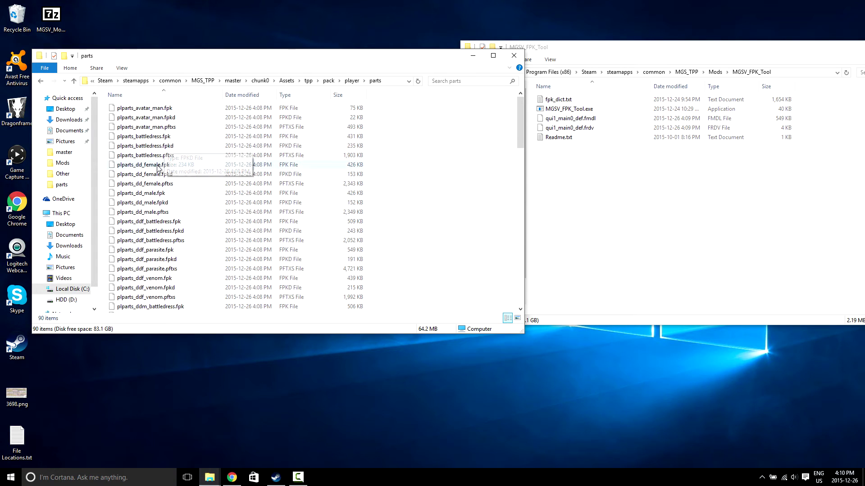
Look through the female player packs in the parts folder, including the dd_female, ddf_battledress, ddf_parasite and ddf_venom FPK files.
left_click(141, 168)
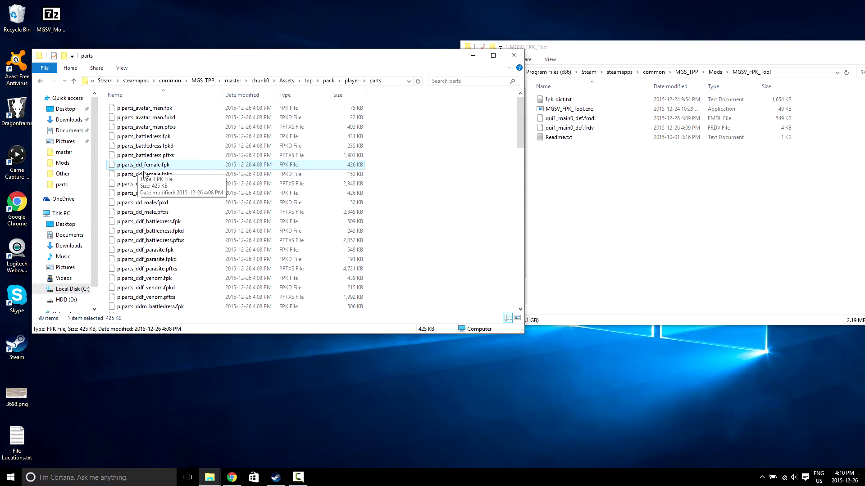
left_click(138, 224)
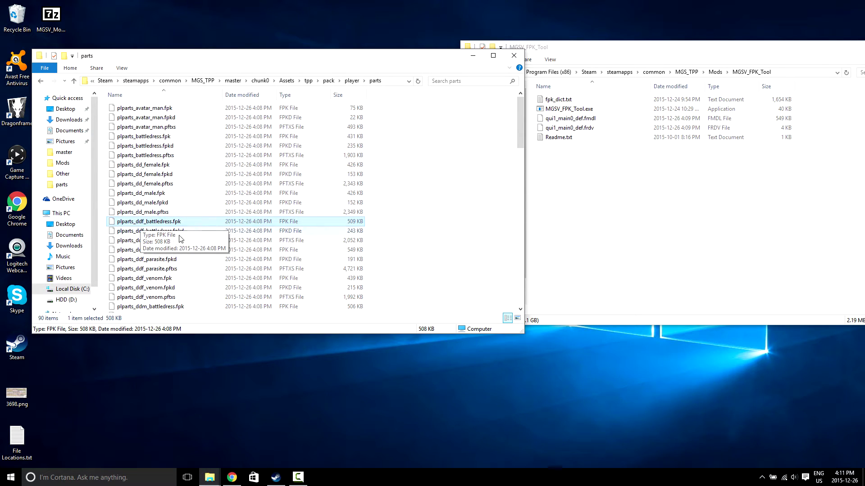
left_click(148, 251)
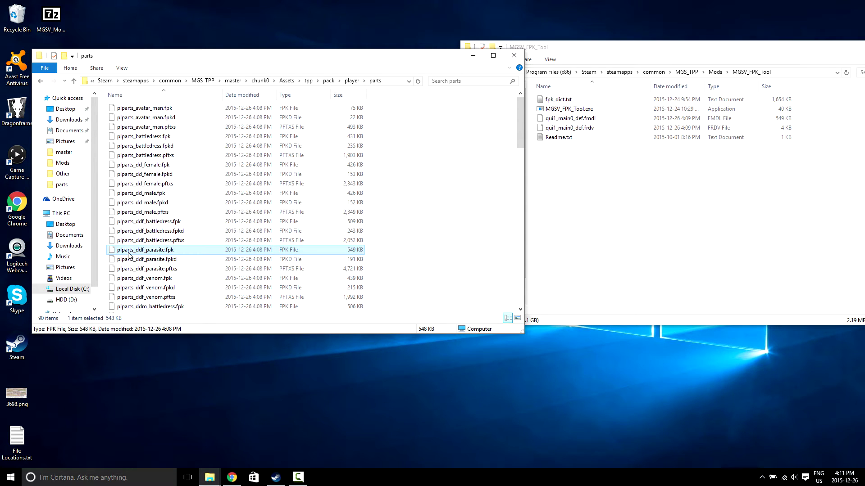
left_click(142, 281)
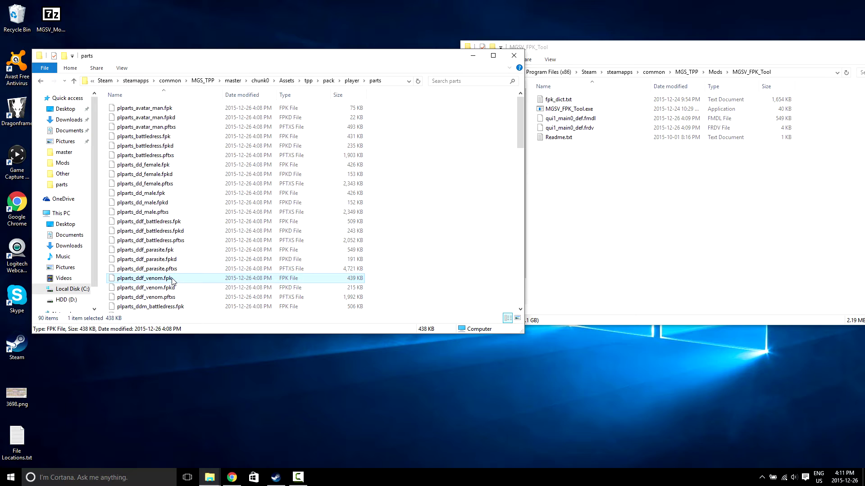
left_click_drag(520, 125, 516, 158)
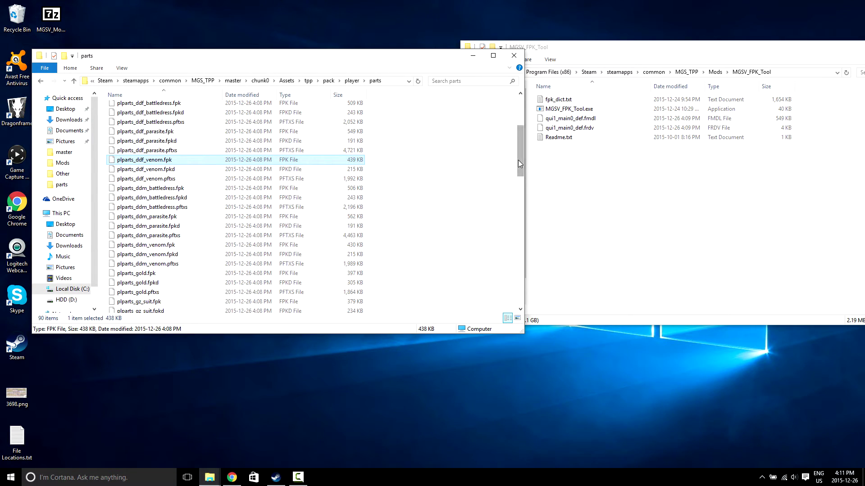
left_click_drag(519, 163, 521, 117)
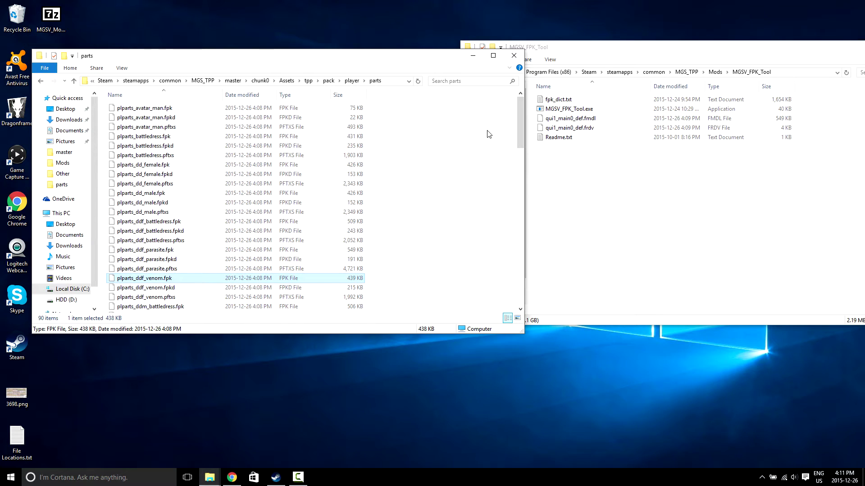
Unpack plparts_ddf_battledress.fpk from the parts folder with MGSV_FPK_Tool.exe.
left_click(137, 222)
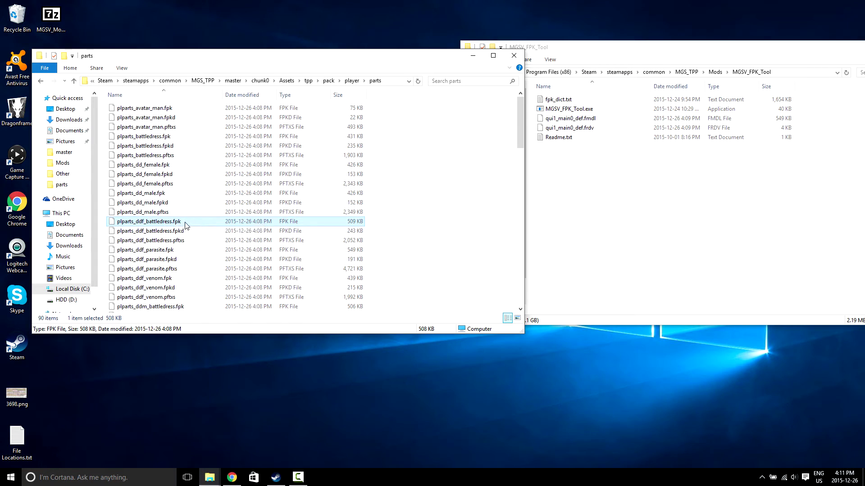
left_click(563, 211)
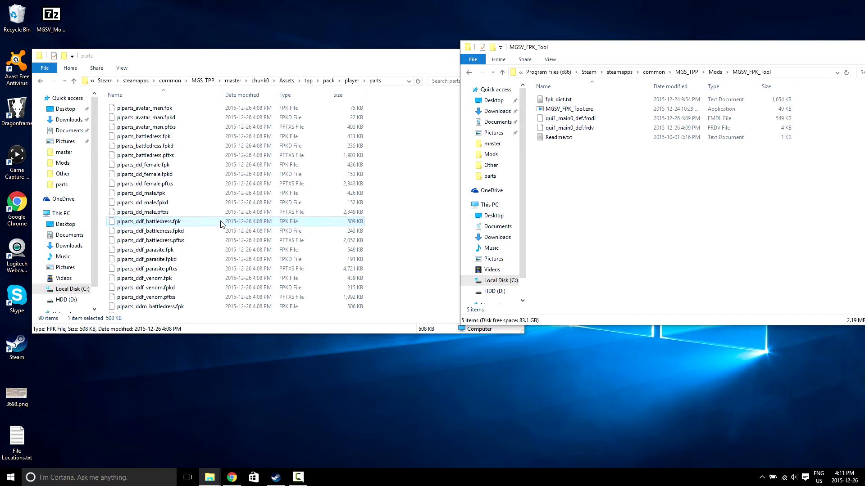
left_click_drag(153, 226, 555, 117)
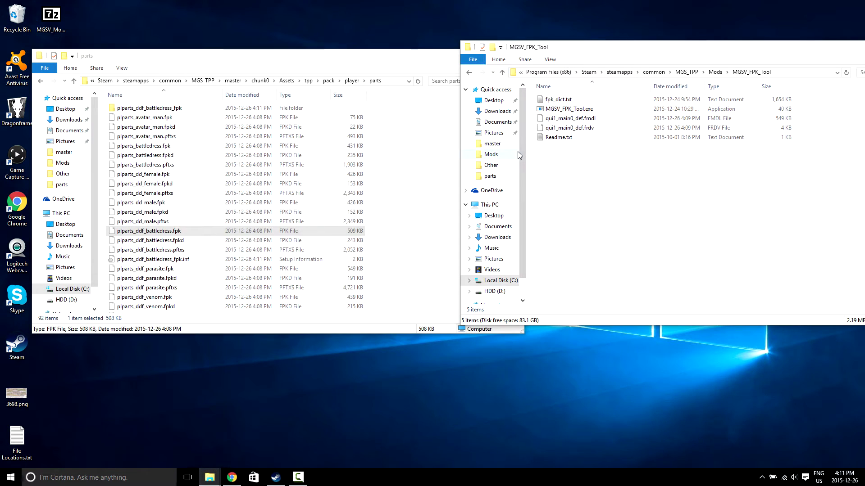
Open the Assets\tpp\chara\sna\Scenes folder inside the unpacked plparts_ddf_battledress_fpk folder.
left_click(418, 146)
double_click(158, 109)
double_click(159, 109)
double_click(156, 109)
left_click(155, 109)
double_click(155, 111)
double_click(148, 112)
left_click(146, 112)
double_click(146, 112)
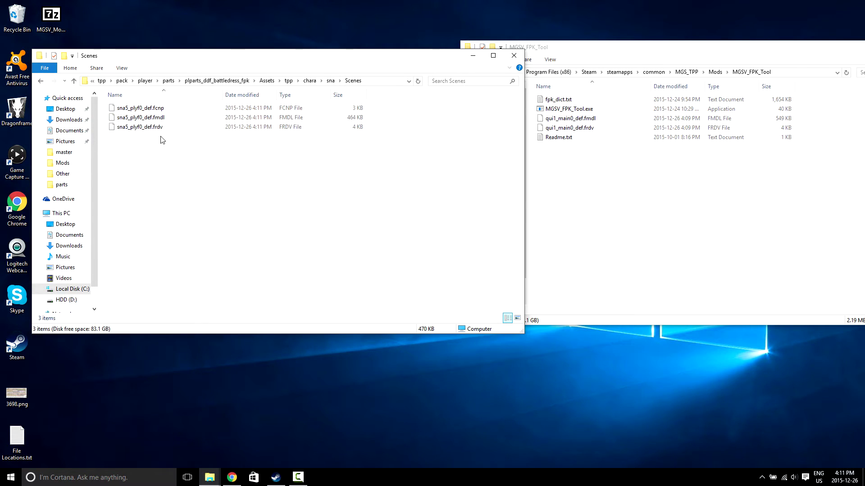
Rename the two copied Quiet model files in the MGSV_FPK_Tool folder to sna5_plyf0_def, keeping their .fmdl and .frdv extensions.
left_click(610, 191)
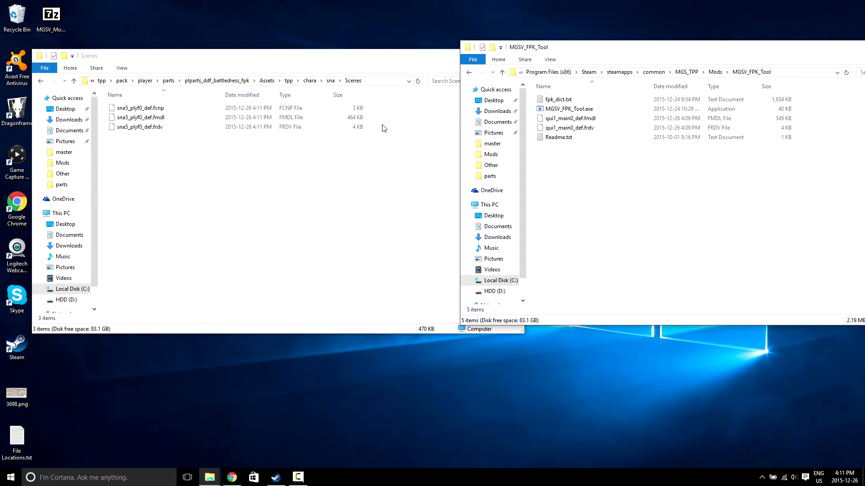
left_click(149, 131)
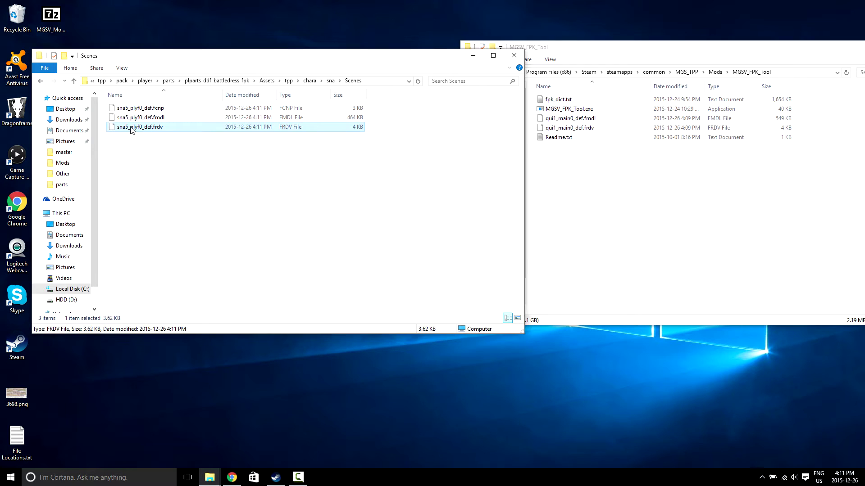
left_click(131, 127)
key("ctrl+c")
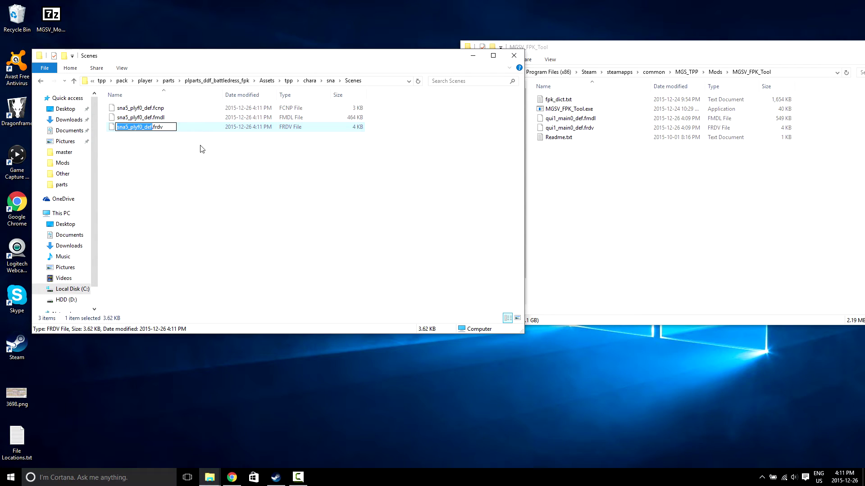
left_click(634, 201)
left_click(558, 120)
left_click(561, 120)
key("ctrl+v")
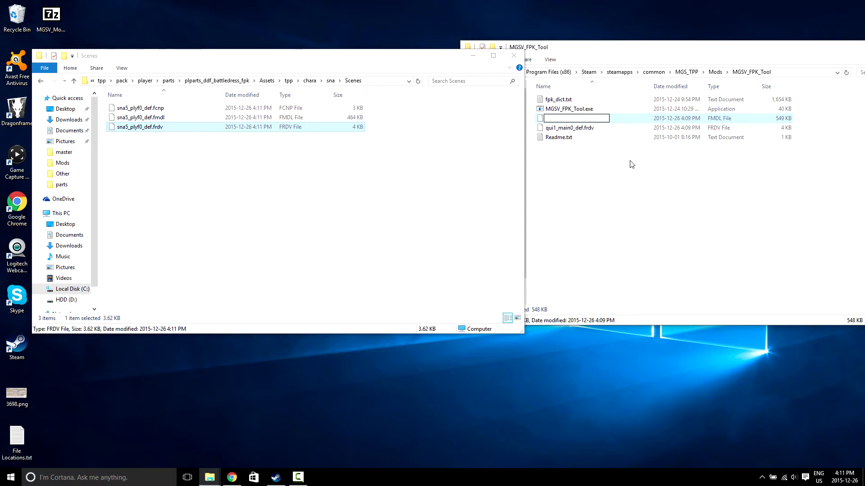
key("Return")
left_click(558, 120)
key("F2")
key("ctrl+v")
key("Return")
Move the renamed sna5_plyf0_def.fmdl and sna5_plyf0_def.frdv into the battledress Scenes folder, replacing the existing files.
left_click_drag(560, 157, 404, 175)
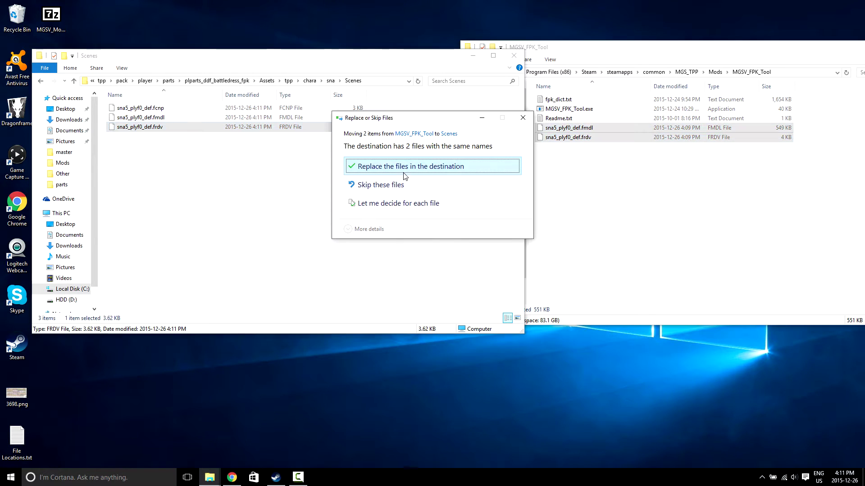
left_click(404, 173)
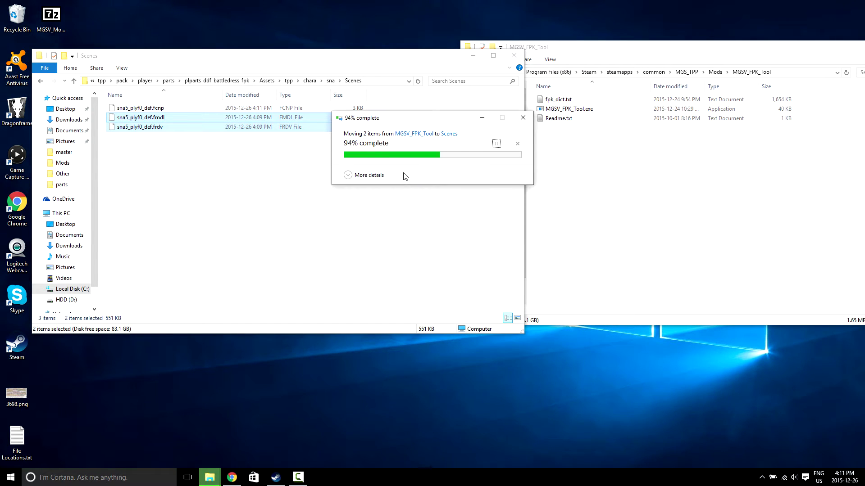
In the game's character selection, compare the battle dress soldier with the head option set to NONE and to BALACLAVA.
left_click(312, 185)
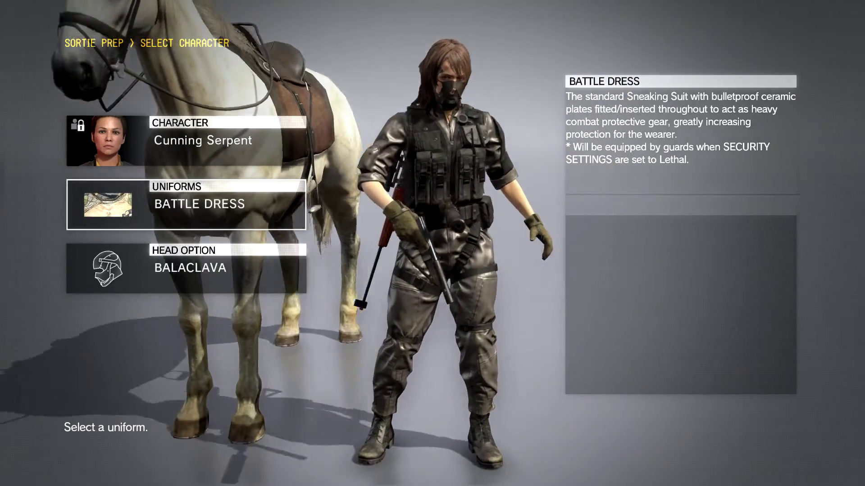
key("Up")
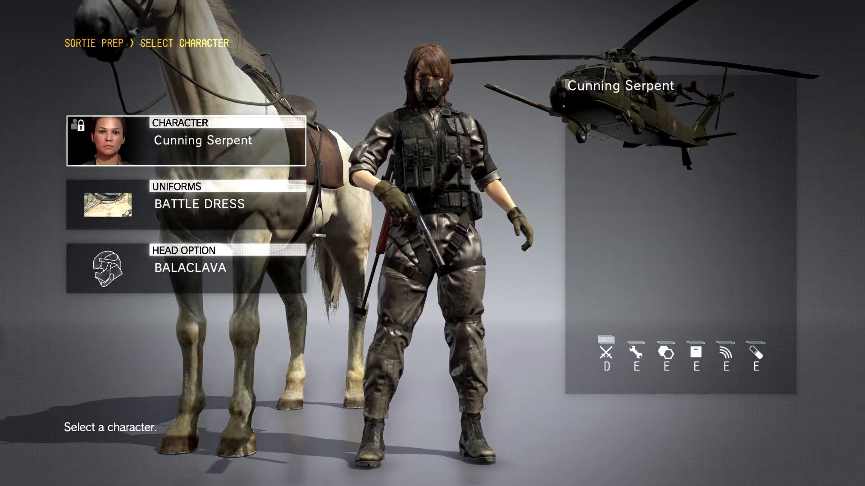
key("Down")
key("Down")
key("Return")
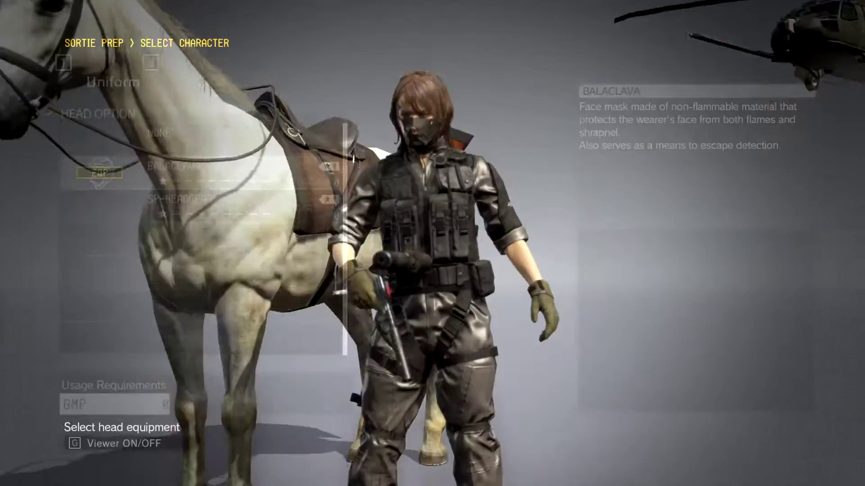
key("Return")
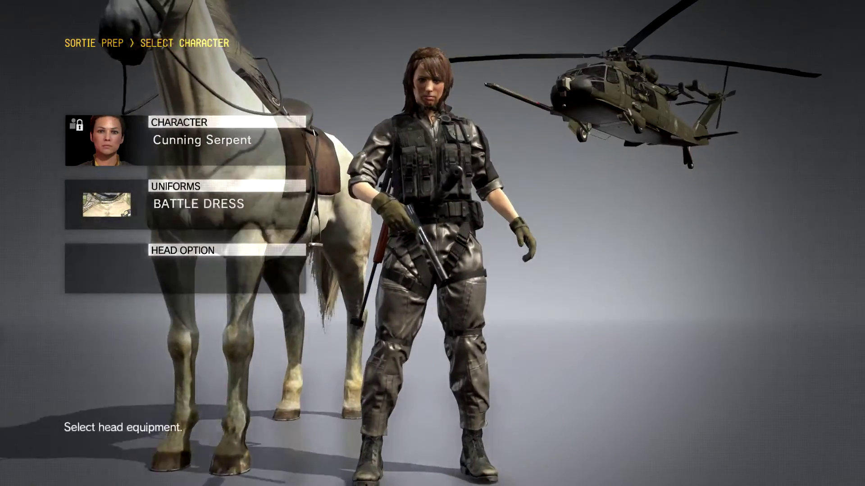
key("Return")
key("Return")
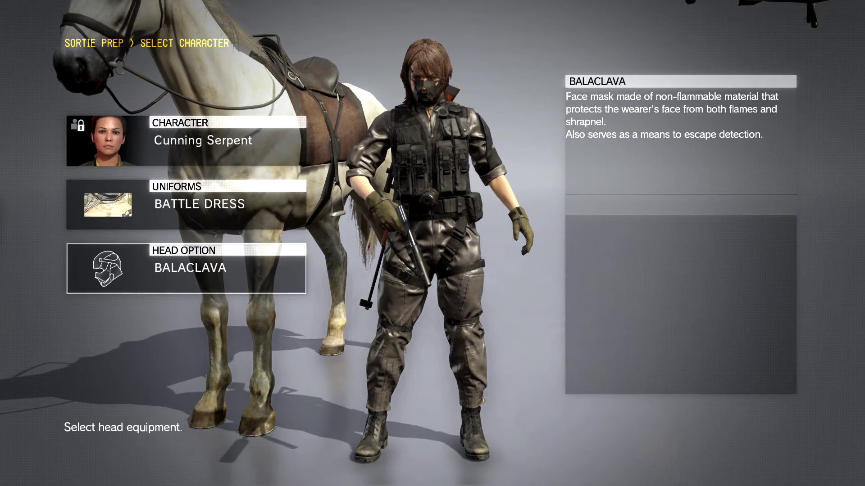
key("Escape")
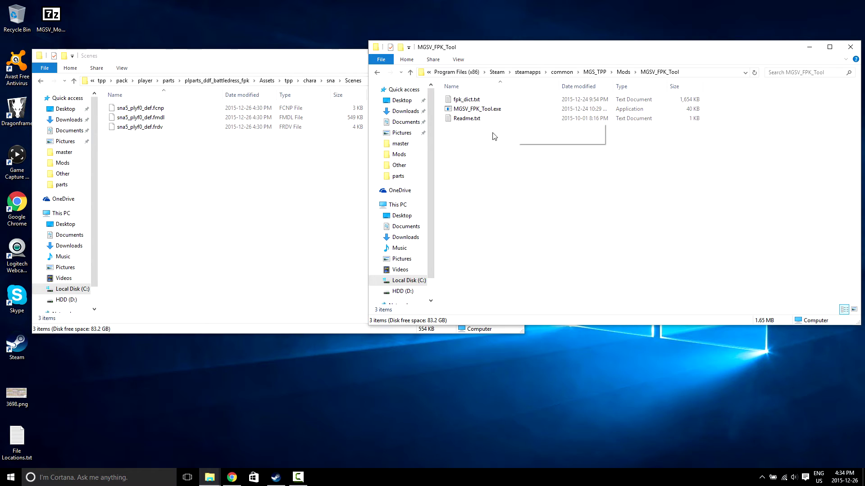
Back in File Explorer, navigate from the battledress Scenes folder to MGS_TPP\master\chunk0\Assets\tpp\pack.
left_click(313, 198)
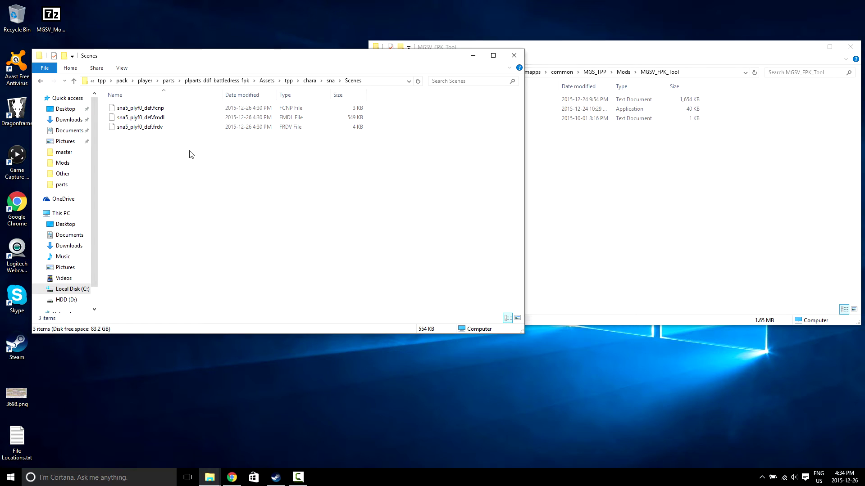
left_click(168, 81)
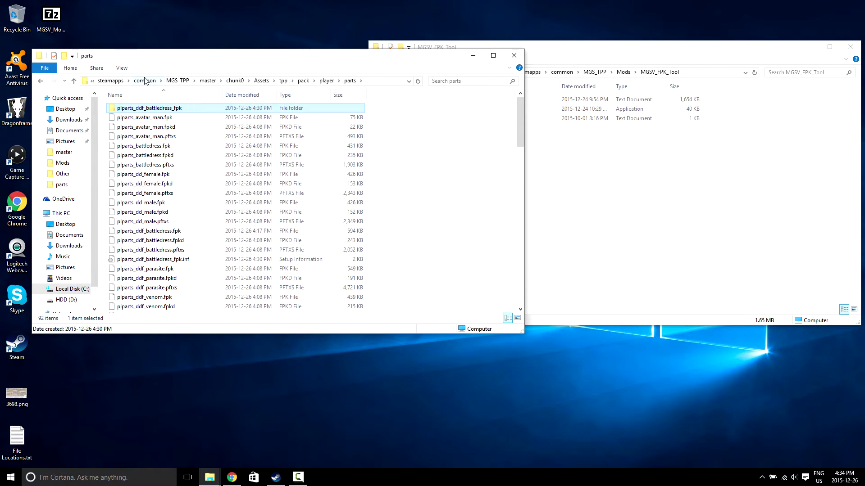
left_click(145, 81)
double_click(142, 128)
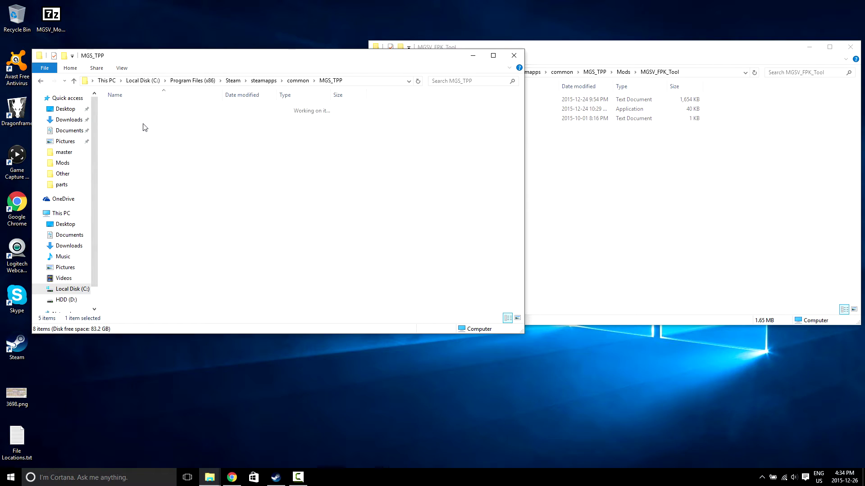
double_click(131, 129)
left_click(137, 131)
double_click(135, 127)
double_click(143, 109)
left_click(138, 121)
double_click(138, 121)
double_click(138, 120)
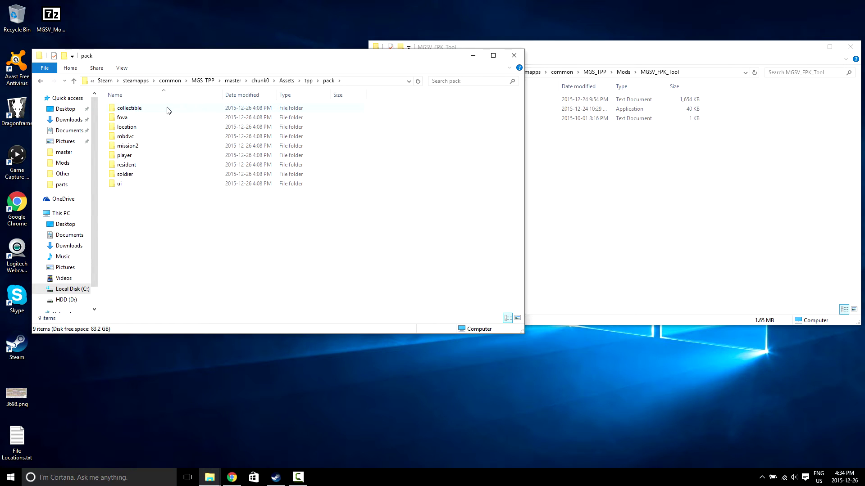
Open the fova\common_source\chara\cm_head\face folder inside pack.
double_click(122, 118)
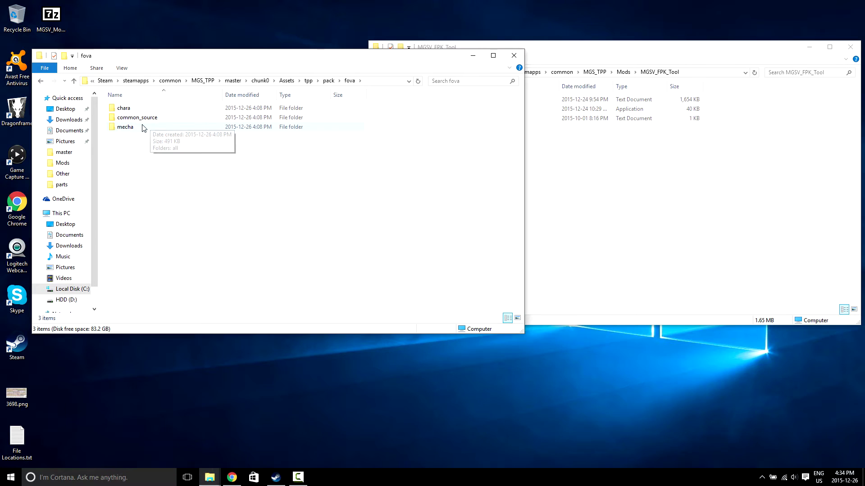
double_click(138, 118)
left_click(132, 112)
double_click(130, 113)
double_click(131, 112)
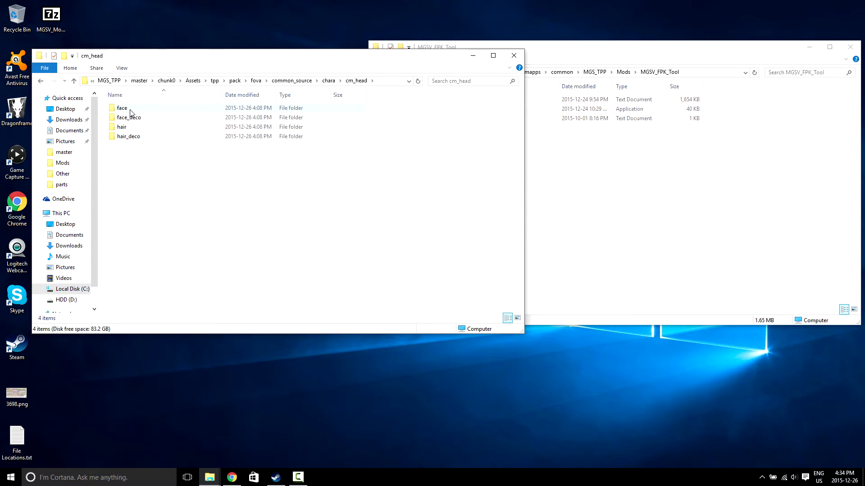
double_click(130, 109)
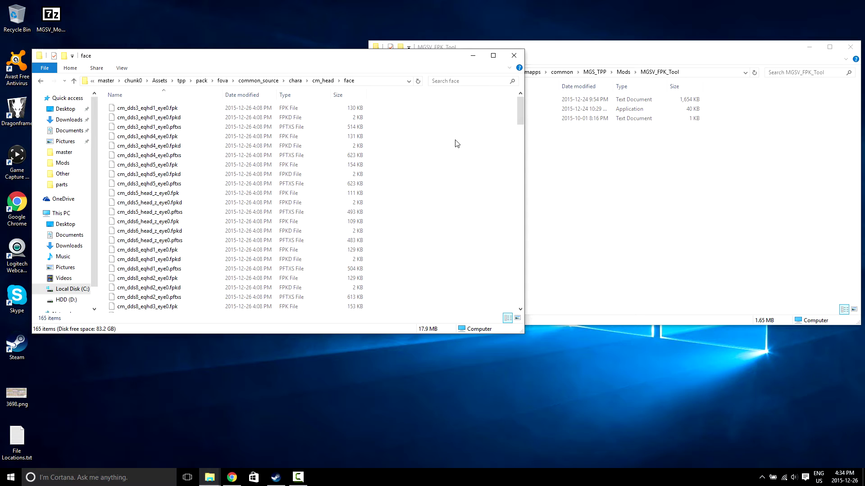
Unpack cm_dds6_head_z_eye0.fpk from the face folder with MGSV_FPK_Tool.exe.
scroll(452, 140, "down", 2)
scroll(434, 128, "up", 2)
left_click(130, 223)
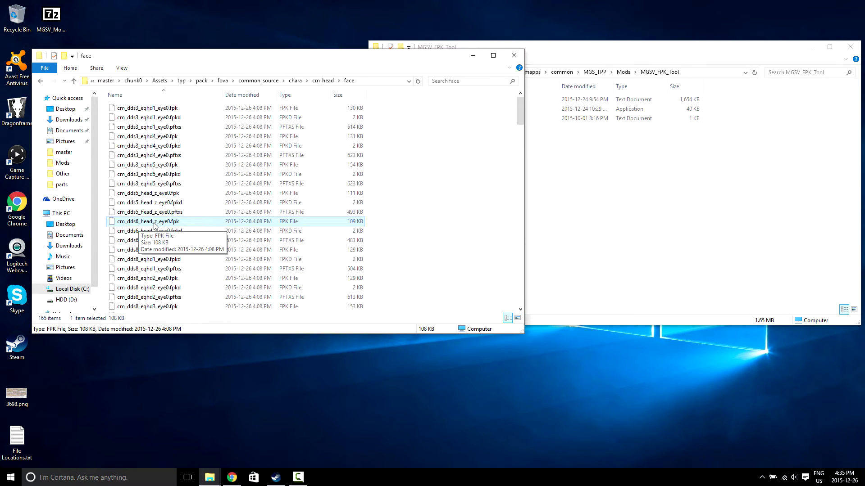
left_click(600, 197)
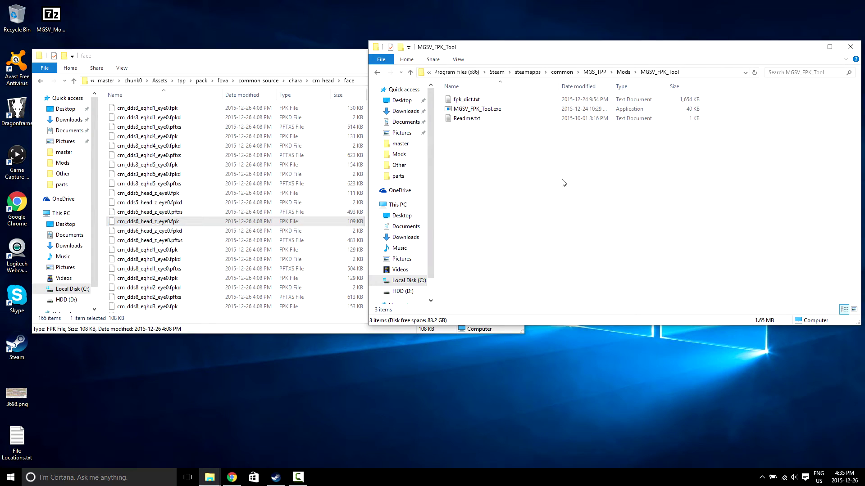
left_click_drag(227, 222, 503, 108)
left_click(302, 75)
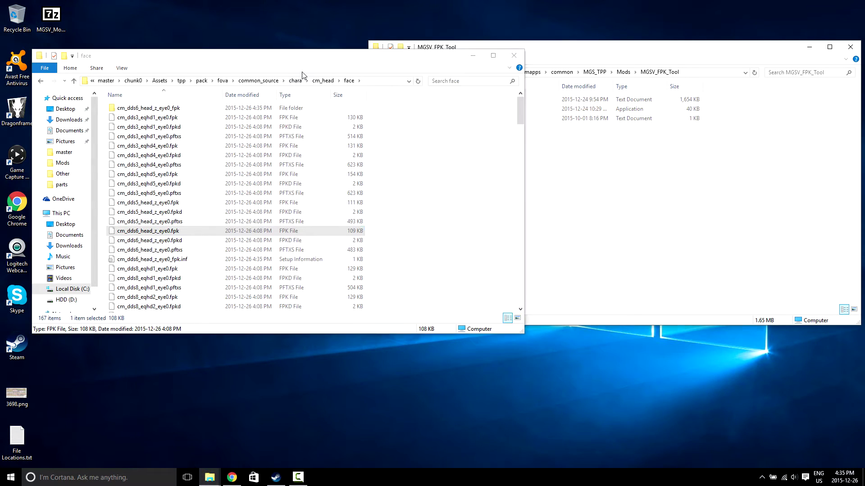
Open the Assets\tpp\chara\dds\Scenes folder inside the unpacked cm_dds6_head_z_eye0_fpk folder.
double_click(154, 108)
double_click(154, 111)
double_click(154, 110)
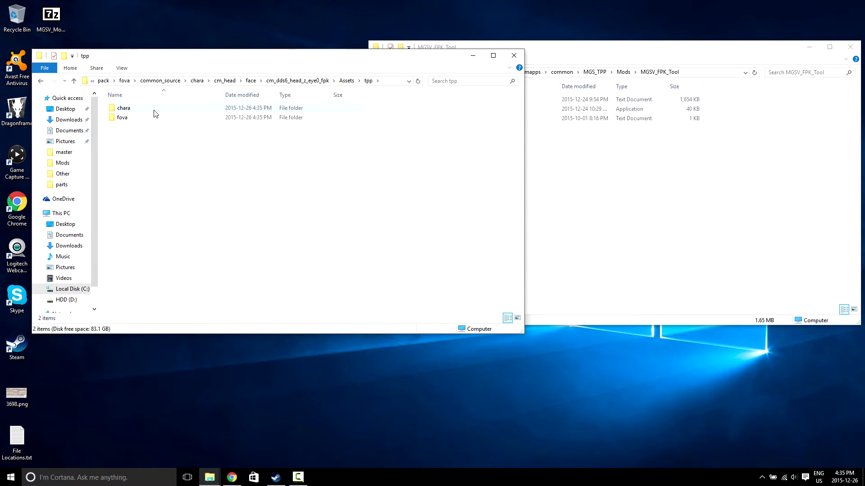
double_click(154, 109)
double_click(155, 110)
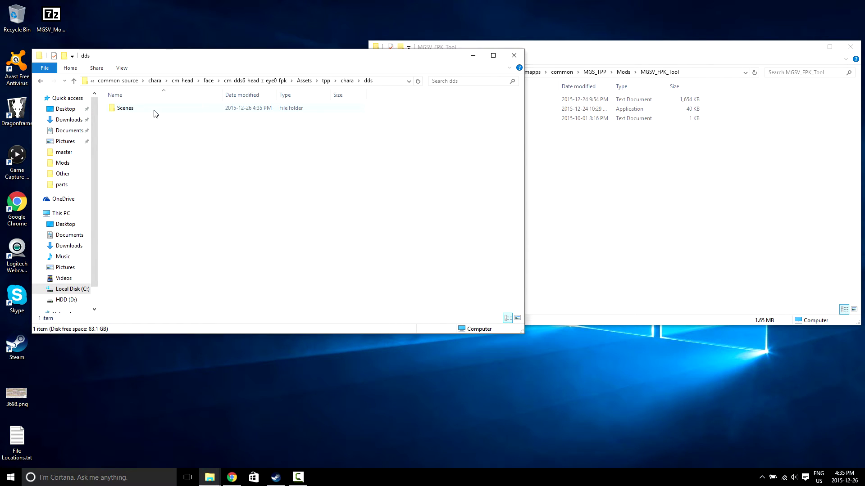
double_click(156, 113)
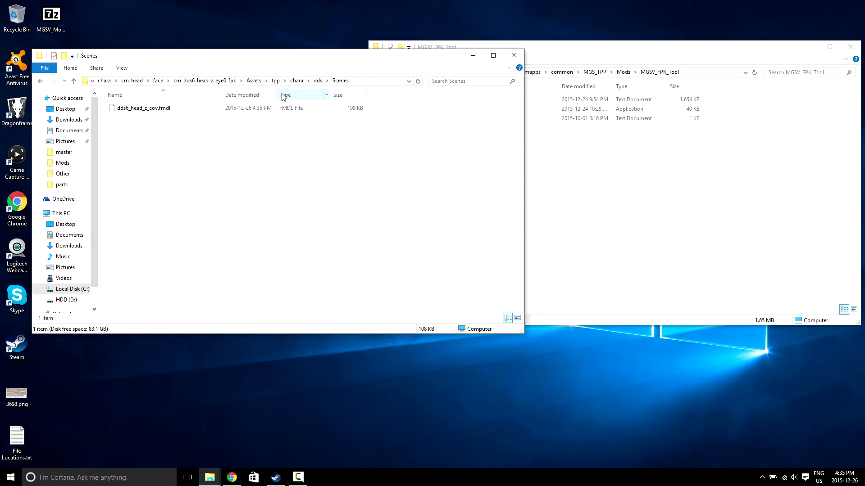
Transfer the dds folder from the unpacked head's Assets\tpp\chara folder into the MGSV_FPK_Tool folder.
left_click(318, 81)
left_click(326, 81)
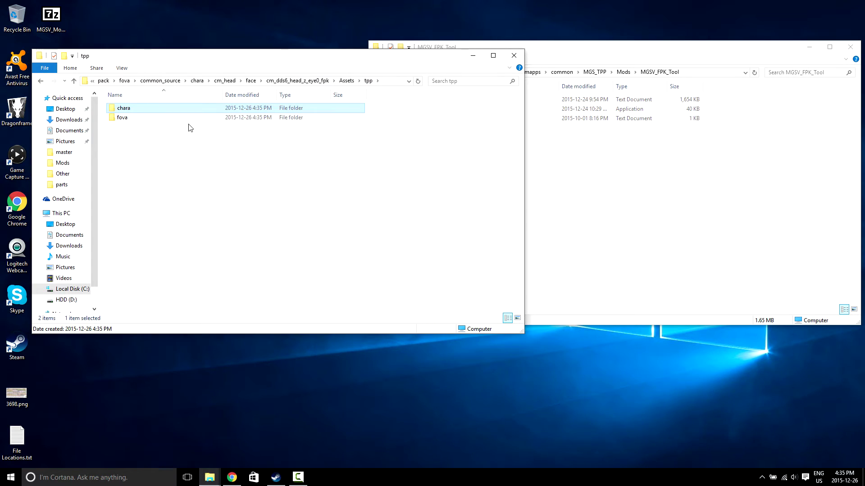
double_click(159, 112)
left_click(130, 113)
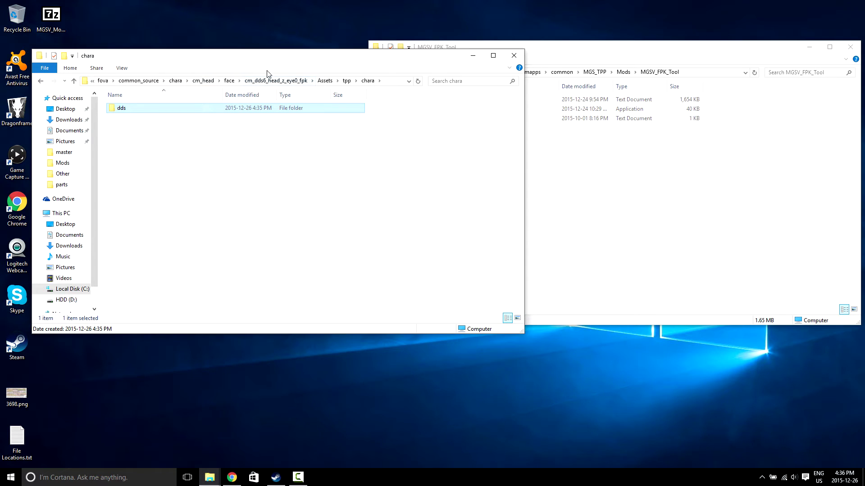
left_click(232, 84)
left_click(403, 123)
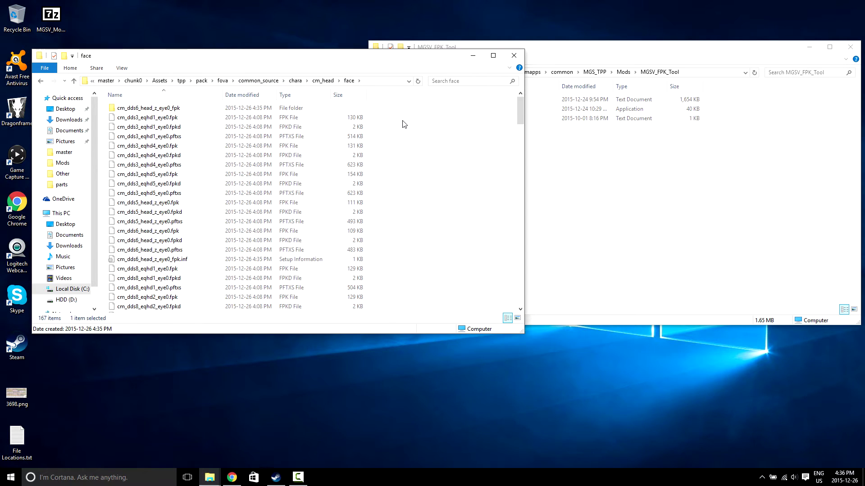
left_click(586, 149)
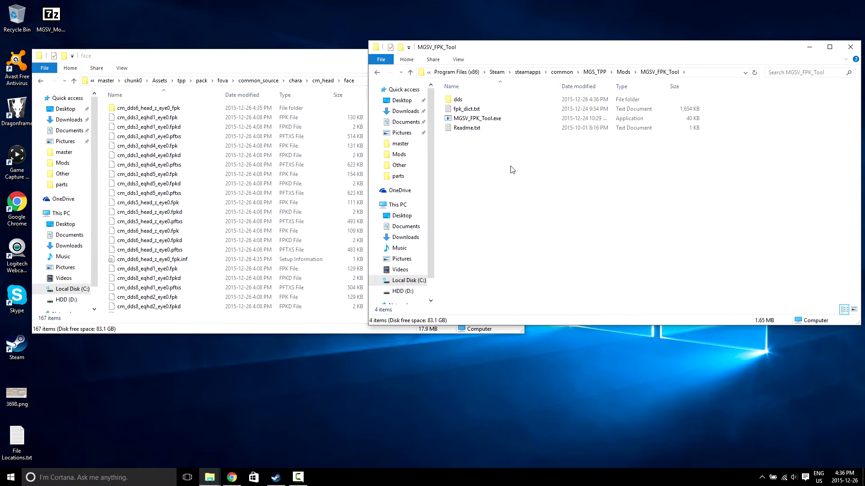
Delete the unpacked cm_dds6_head_z_eye0_fpk folder and its cm_dds6_head_z_eye0_fpk.inf file from the face folder.
left_click(230, 110)
key("Delete")
left_click(139, 250)
key("Delete")
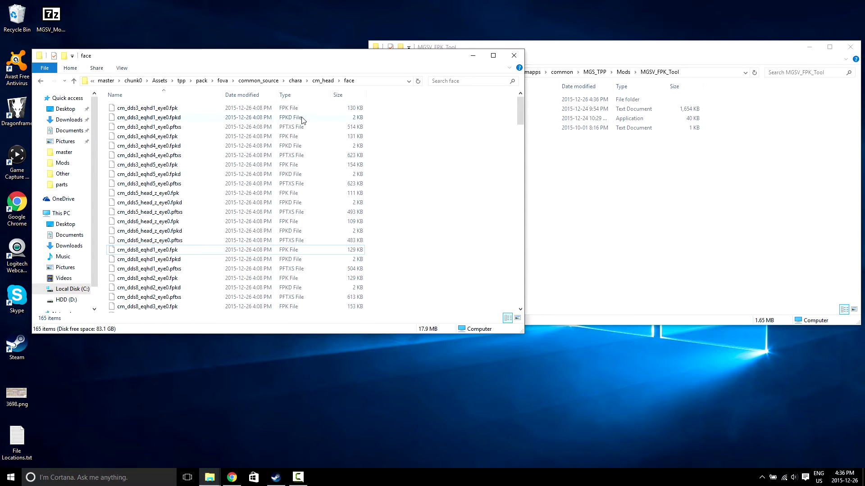
Navigate to pack\player\parts and open Assets\tpp\chara inside the unpacked plparts_ddf_battledress_fpk folder.
left_click(201, 81)
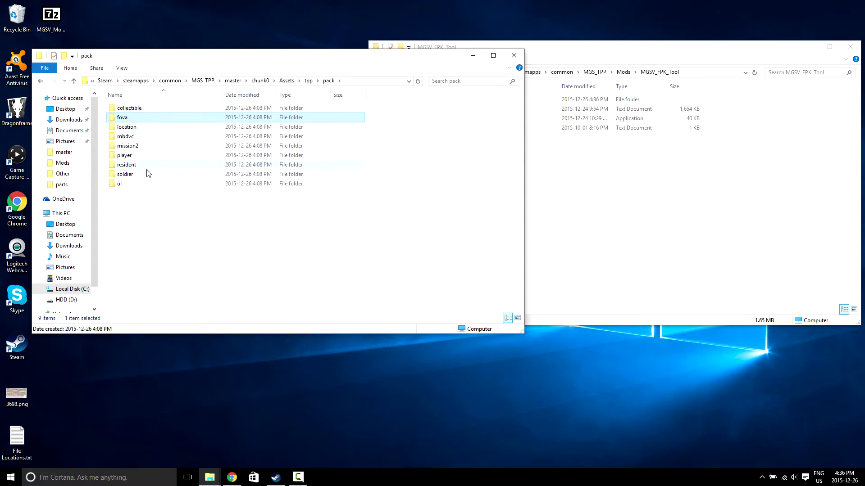
double_click(134, 158)
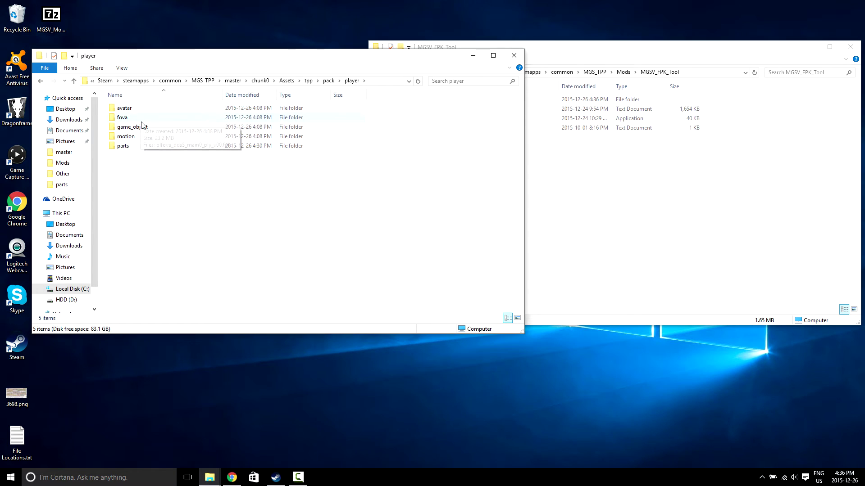
double_click(135, 145)
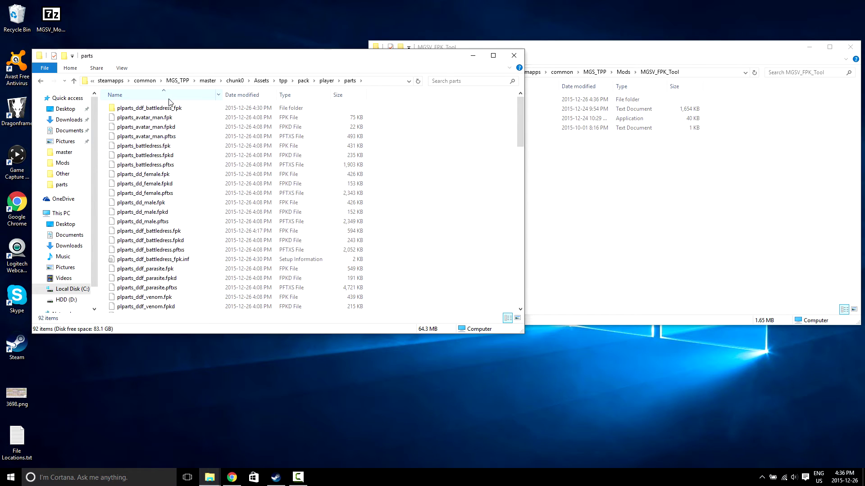
double_click(155, 109)
double_click(155, 109)
double_click(155, 109)
double_click(155, 108)
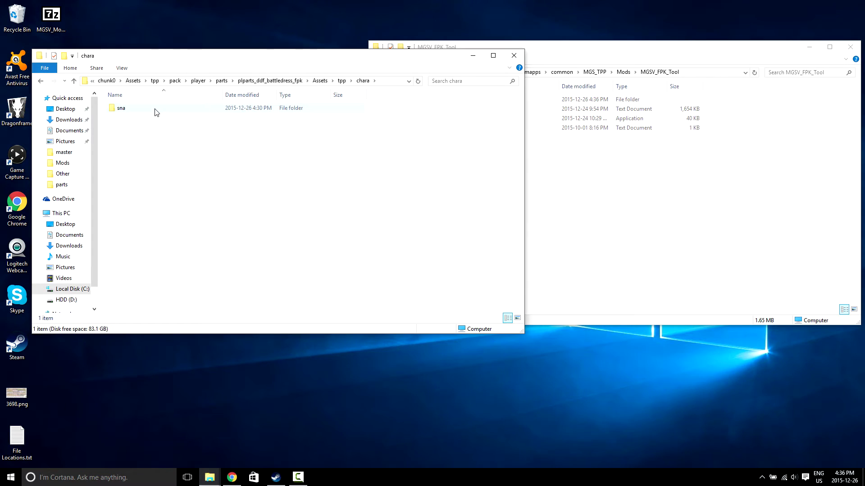
Move the dds folder from MGSV_FPK_Tool into the battledress chara folder, alongside sna.
left_click(540, 161)
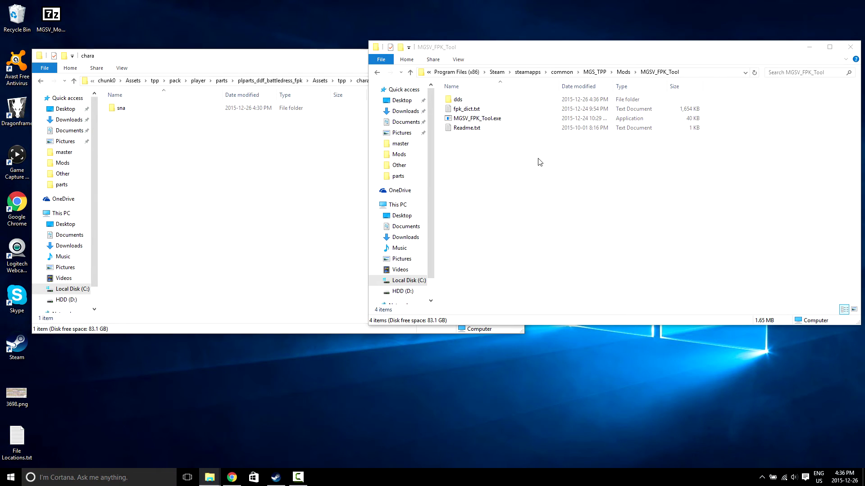
left_click(450, 103)
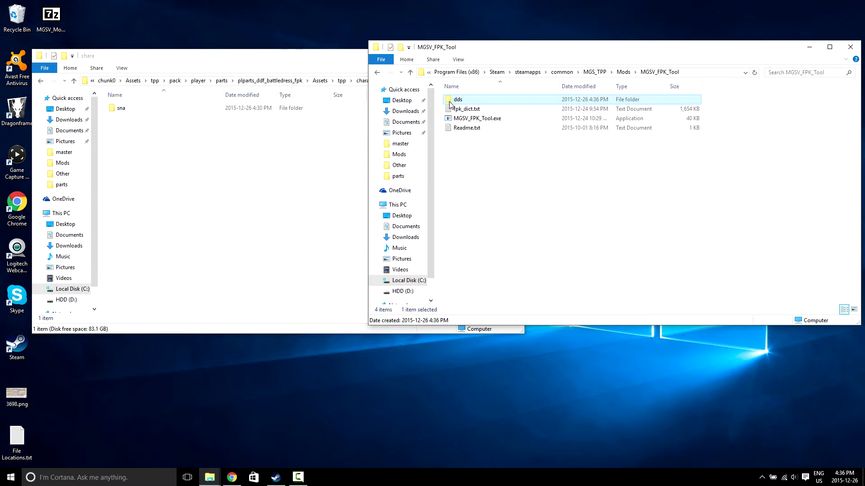
left_click(266, 155)
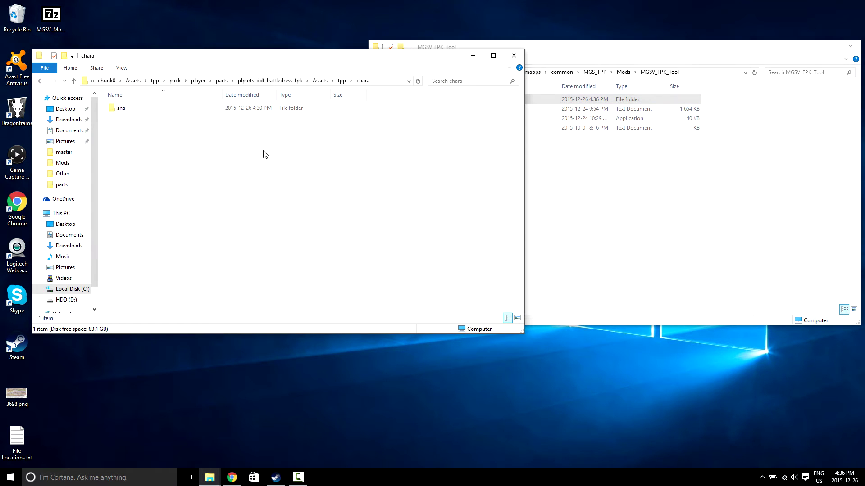
key("ctrl+v")
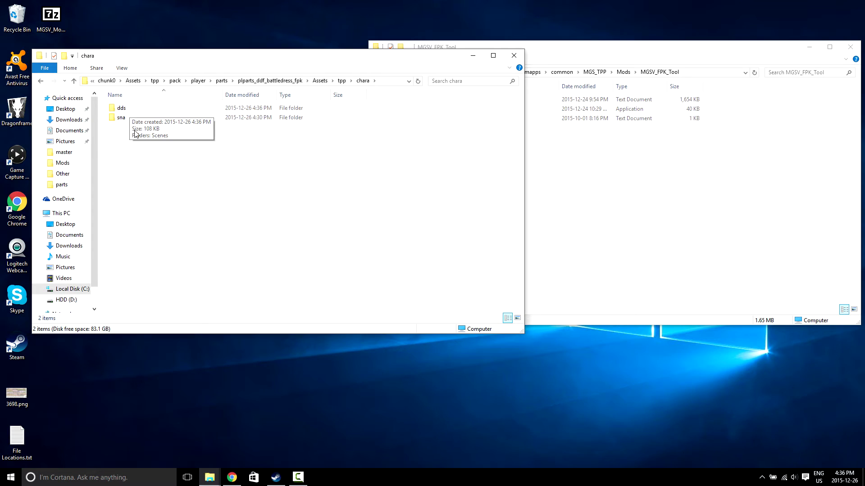
Open the Scenes folder within sna in the battledress chara folder.
left_click(123, 118)
left_click(150, 152)
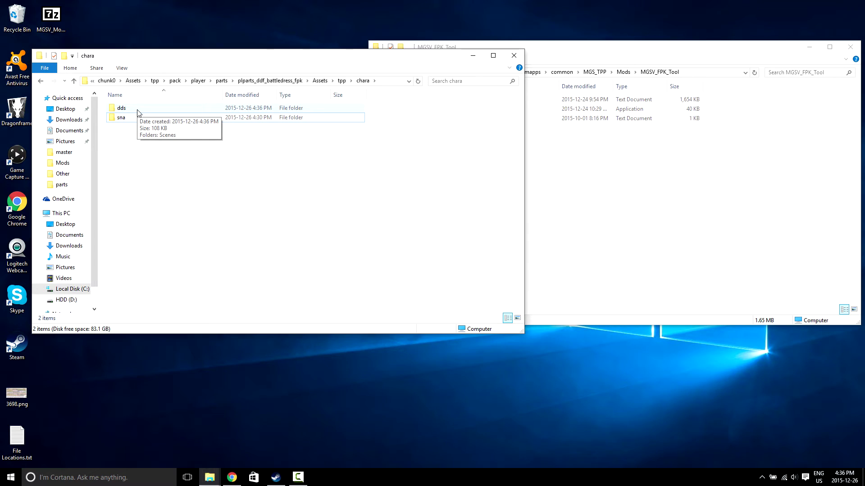
double_click(128, 117)
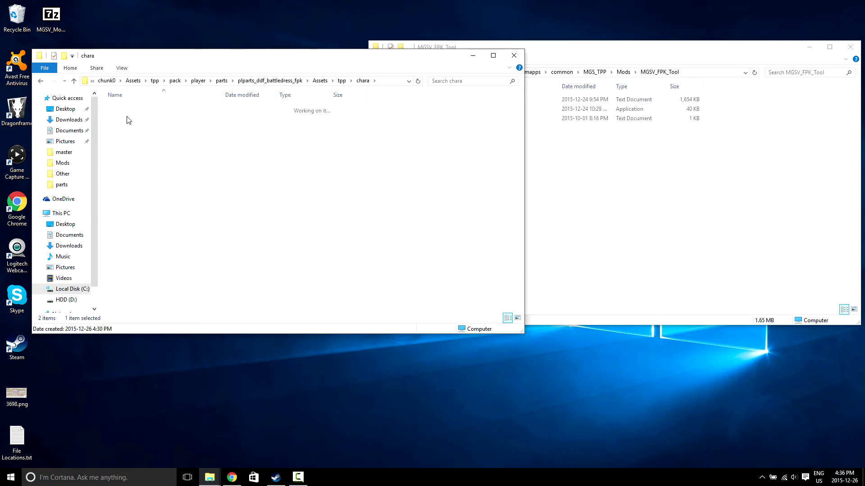
double_click(128, 109)
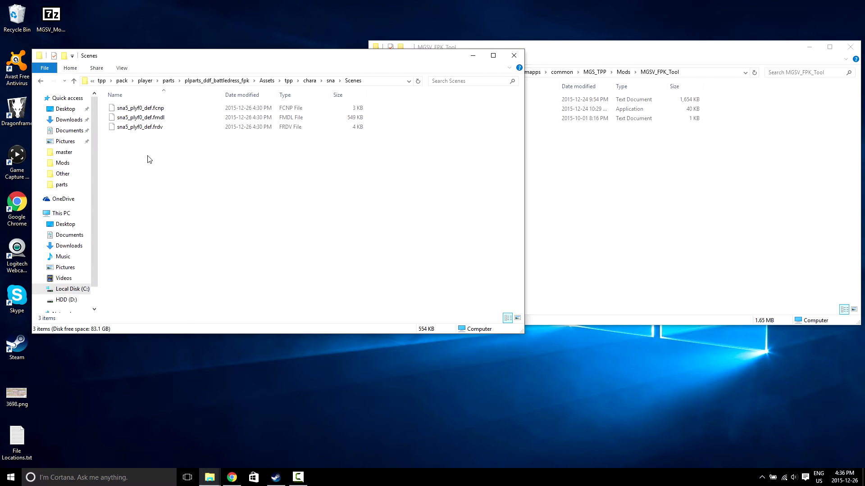
Copy sna5_plyf0_def.fmdl from the sna Scenes folder into the Scenes folder of dds.
left_click(140, 118)
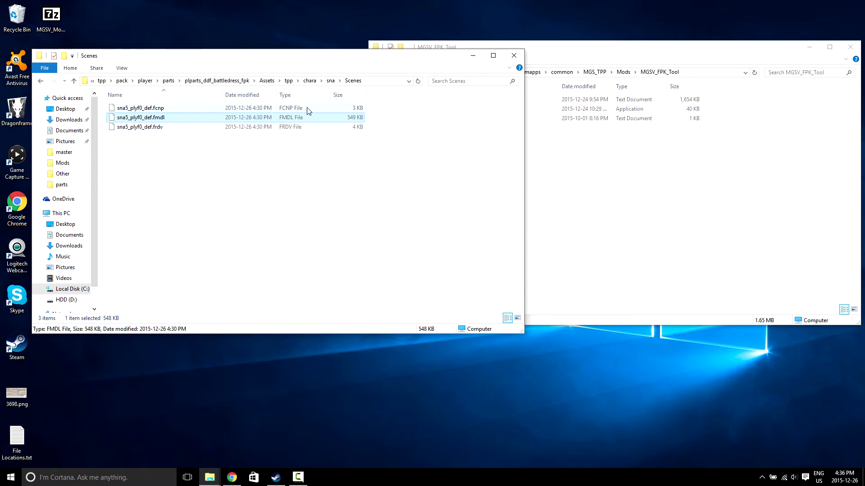
left_click(331, 81)
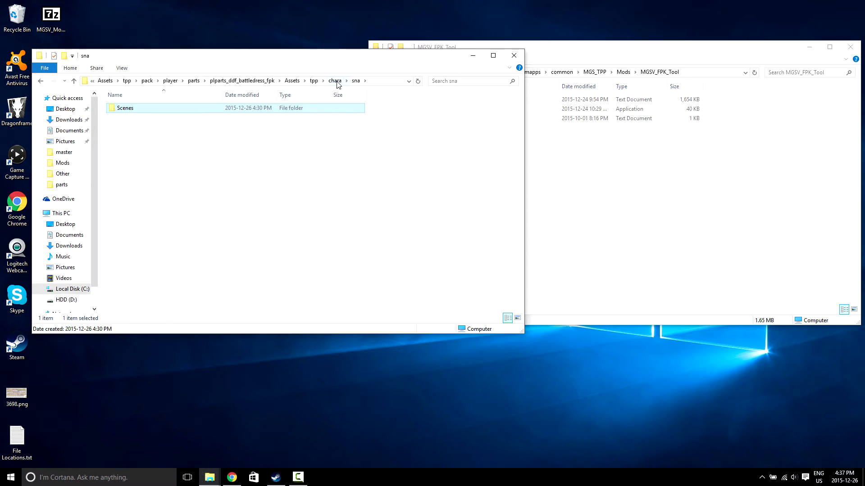
left_click(335, 81)
double_click(189, 109)
double_click(172, 114)
key("ctrl+v")
left_click(164, 147)
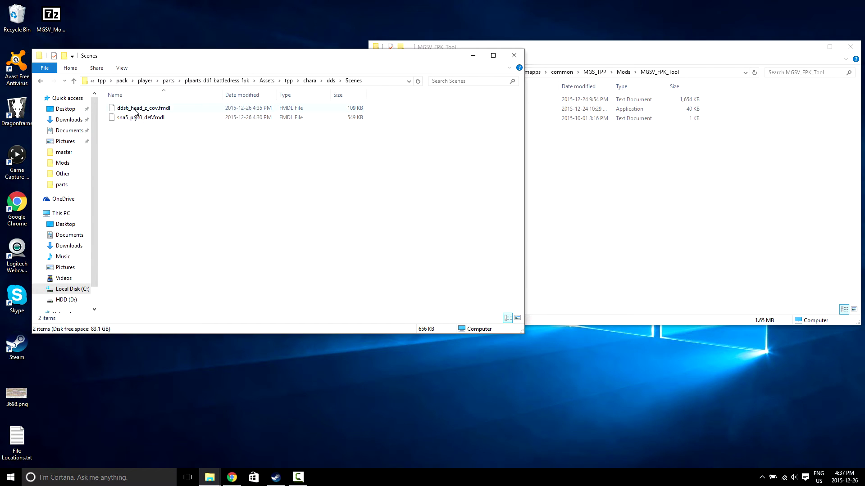
Move the copied sna5_plyf0_def.fmdl from the dds Scenes folder into the MGSV_FPK_Tool folder.
left_click(155, 119)
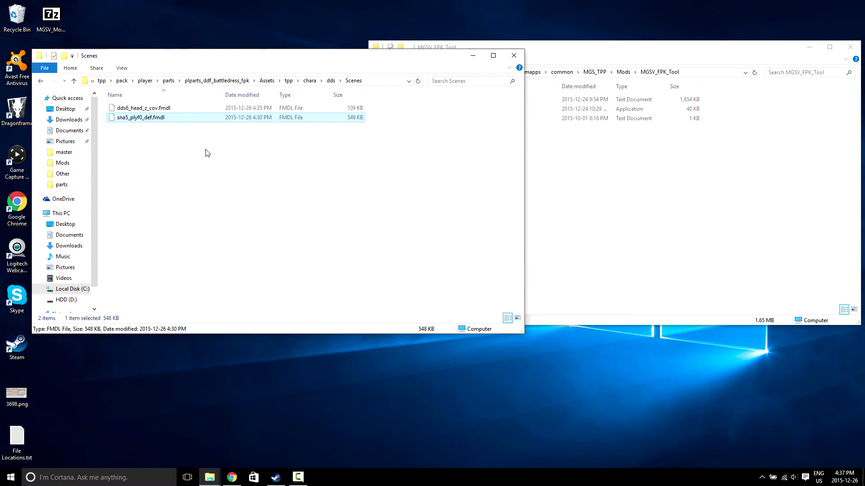
left_click(475, 187)
left_click(546, 173)
left_click(162, 119)
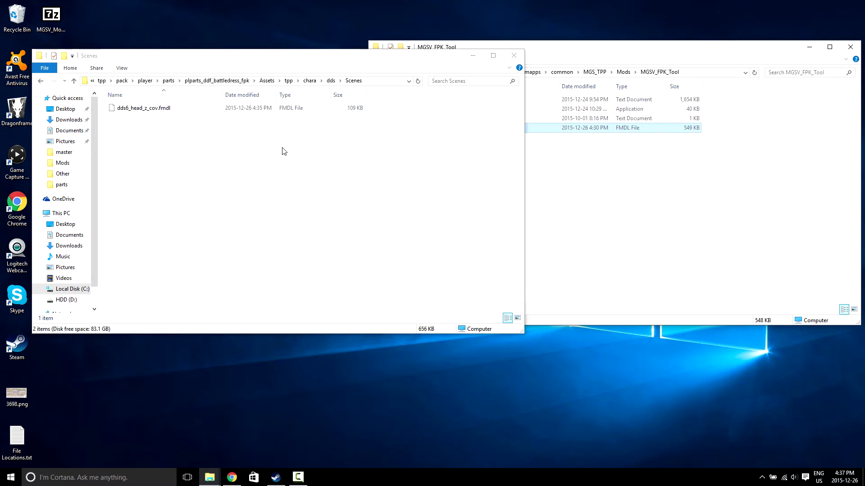
Rename the sna5_plyf0_def.fmdl copy in MGSV_FPK_Tool as dds6_head_z_cov.fmdl, reusing the name of the head model in dds Scenes.
left_click(145, 112)
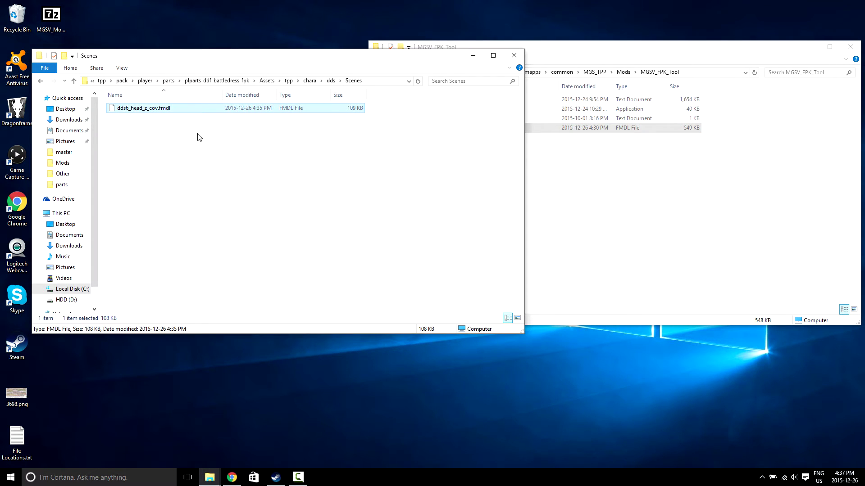
key("F2")
key("ctrl+c")
left_click(537, 174)
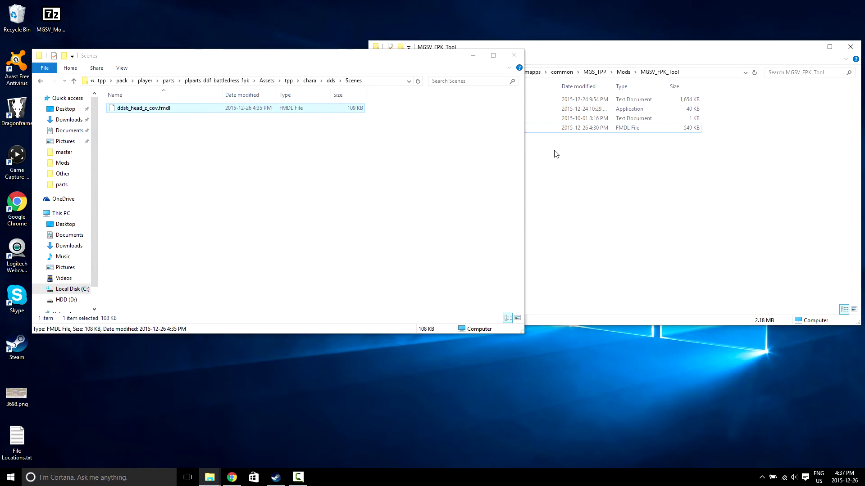
left_click(558, 51)
left_click(470, 129)
key("F2")
key("ctrl+v")
key("Return")
Move the renamed dds6_head_z_cov.fmdl from MGSV_FPK_Tool into the dds Scenes folder, replacing the existing file.
left_click_drag(464, 100, 331, 158)
left_click(415, 174)
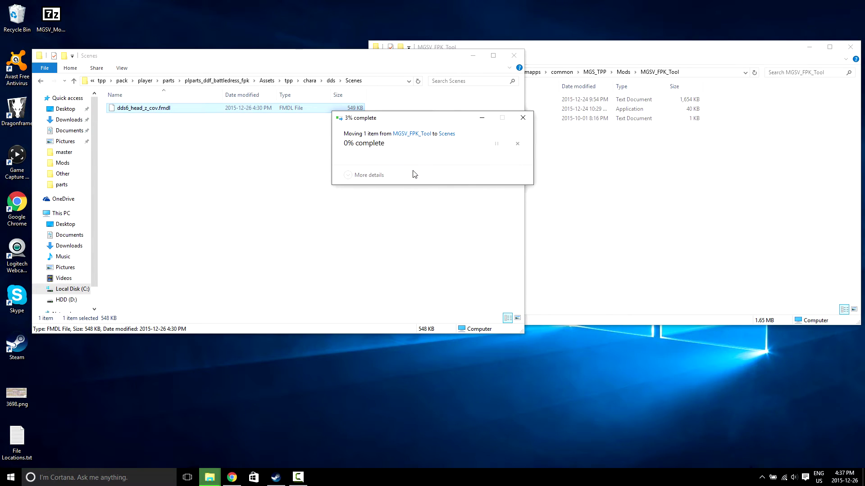
left_click(278, 156)
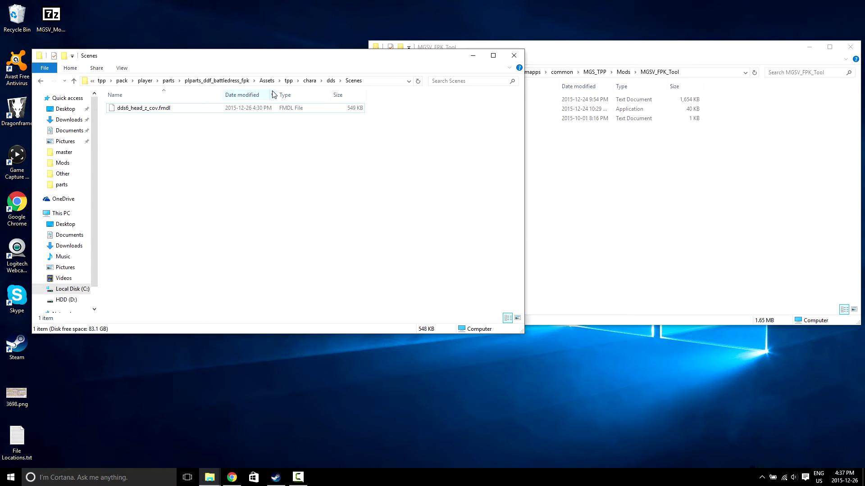
Return to the battledress chara folder and open the Scenes folder inside sna.
left_click(330, 82)
left_click(333, 82)
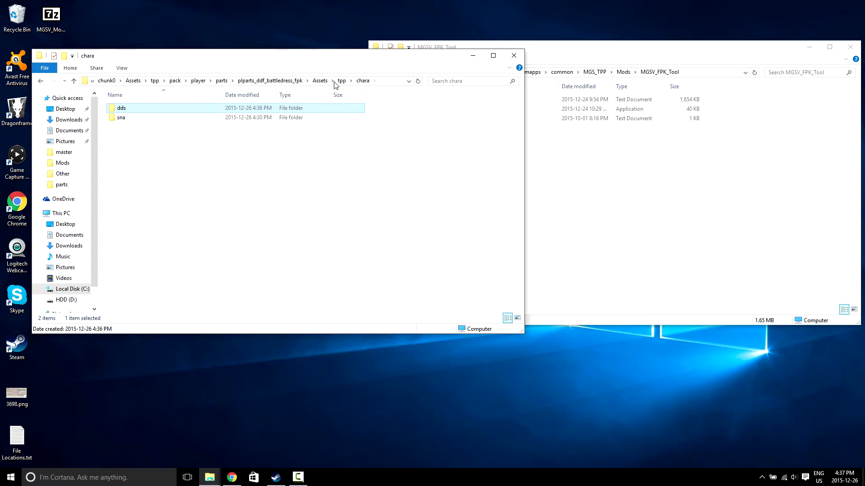
double_click(208, 118)
double_click(177, 109)
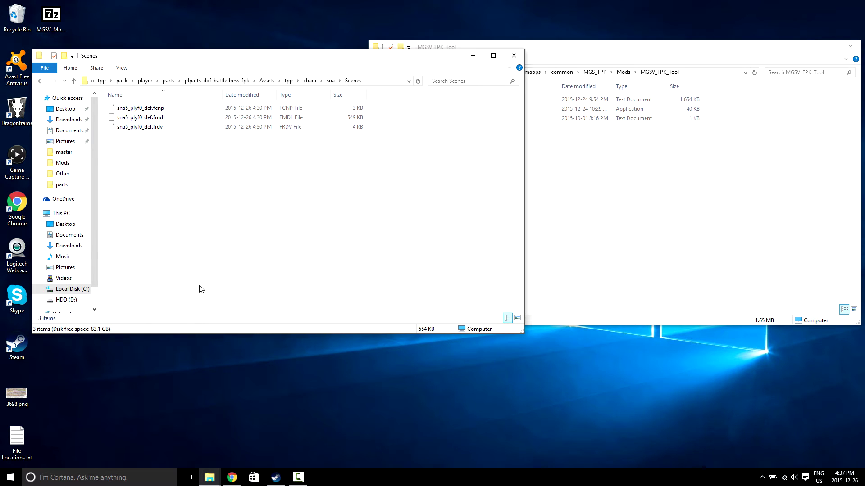
Launch HxD and open sna5_plyf0_def.fmdl from the sna Scenes folder in it.
left_click(11, 477)
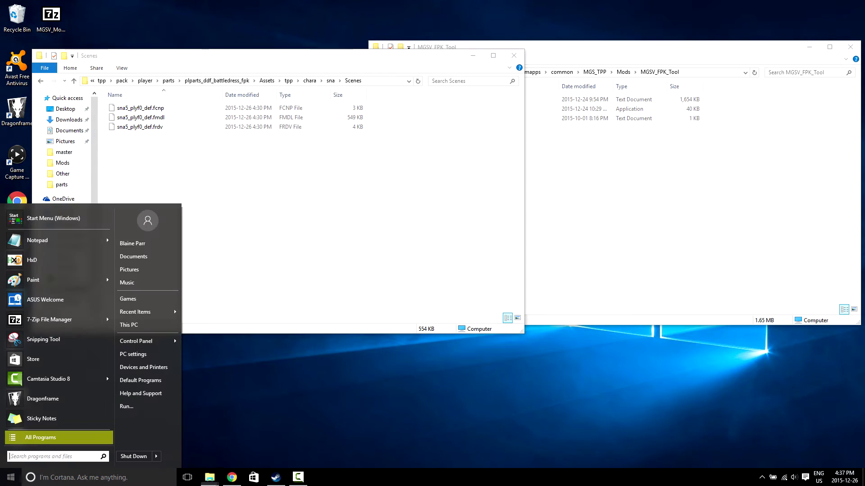
type("hxd")
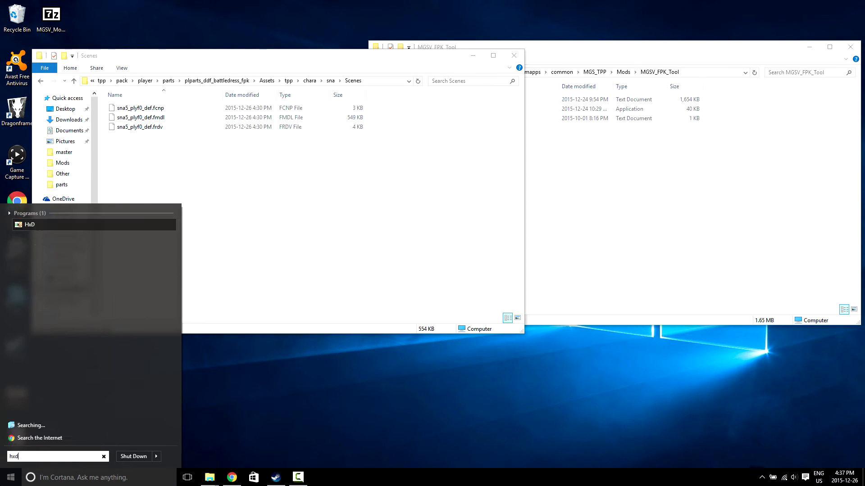
key("Return")
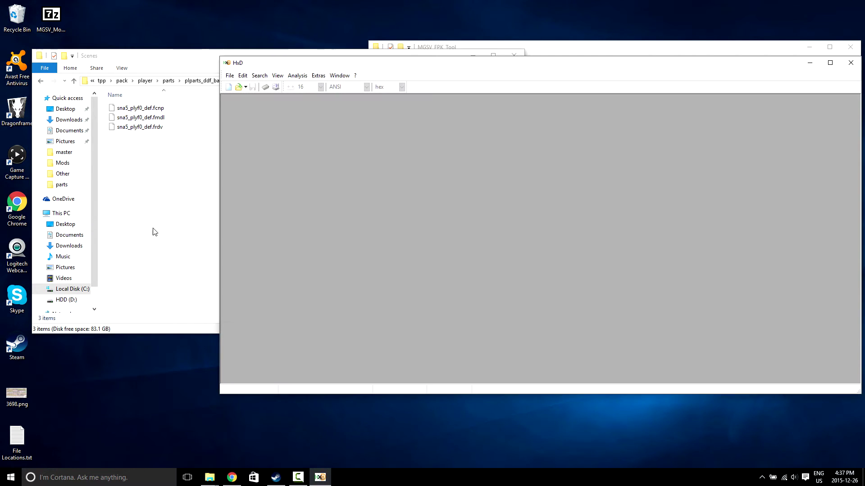
left_click(177, 169)
left_click(154, 120)
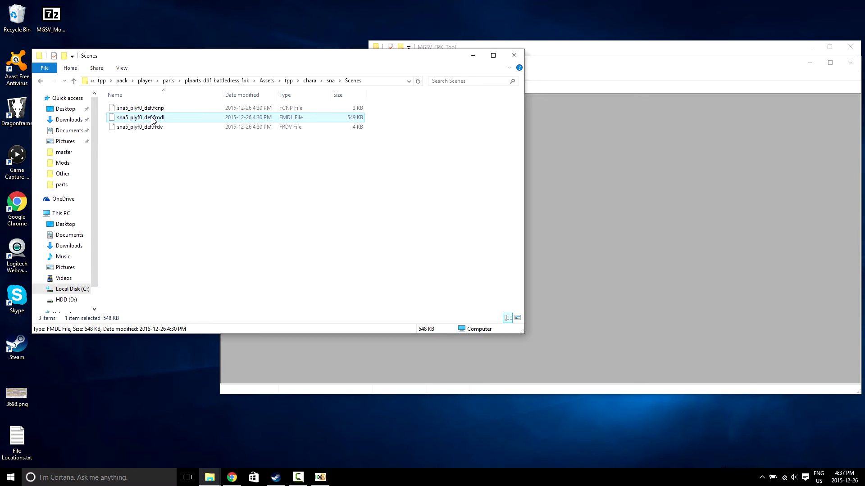
left_click_drag(146, 119, 597, 163)
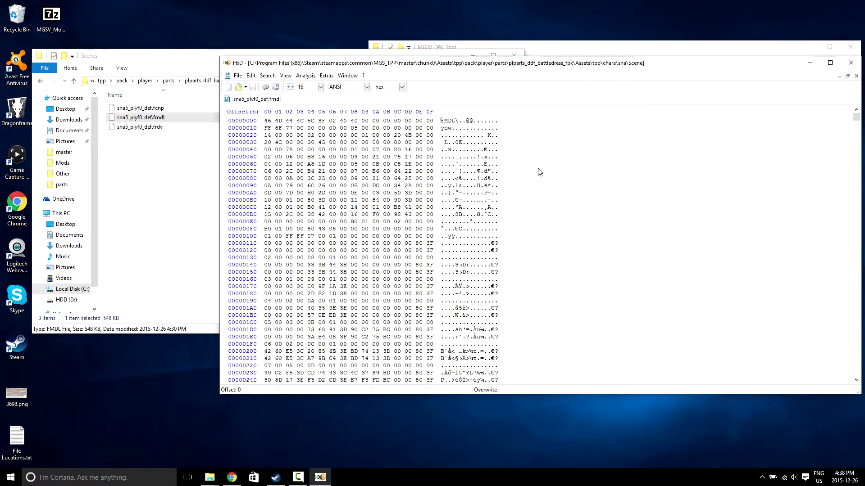
Set the hex view's character set to DOS/IBM-ASCII.
scroll(512, 151, "down", 20)
scroll(512, 152, "down", 20)
scroll(507, 160, "down", 20)
scroll(504, 164, "up", 20)
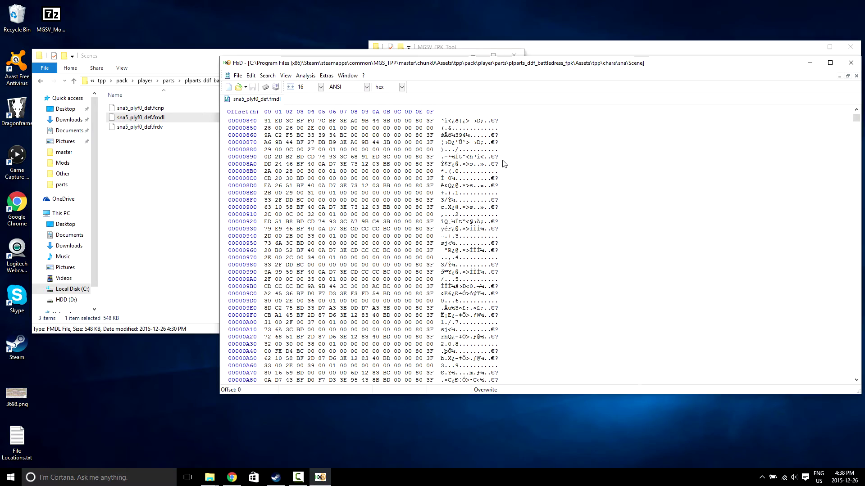
scroll(503, 164, "up", 14)
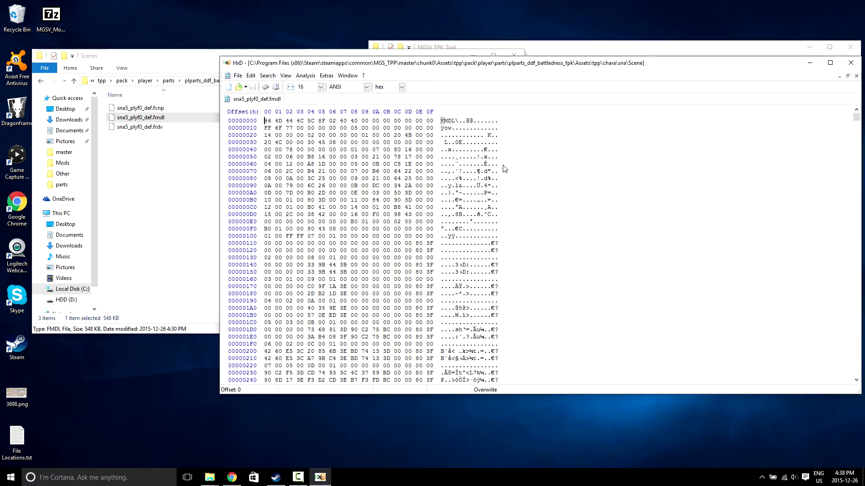
left_click_drag(858, 119, 763, 120)
left_click(281, 77)
key("Right")
mouse_move(291, 75)
mouse_move(315, 108)
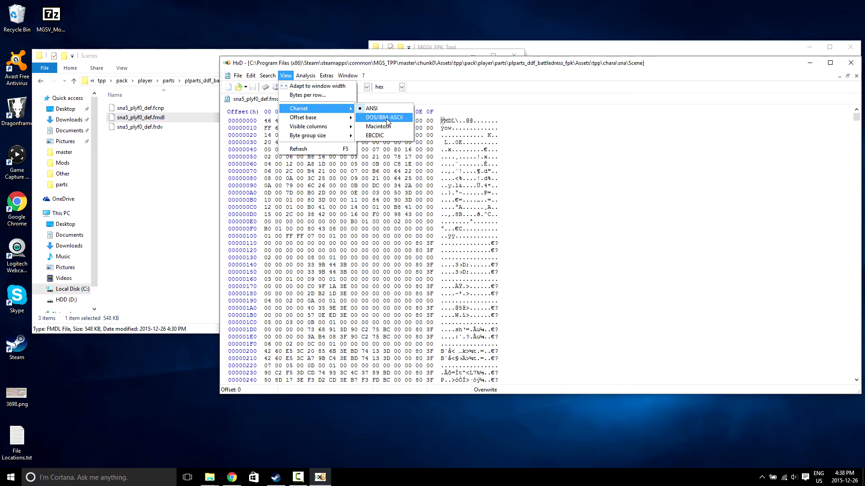
left_click(386, 118)
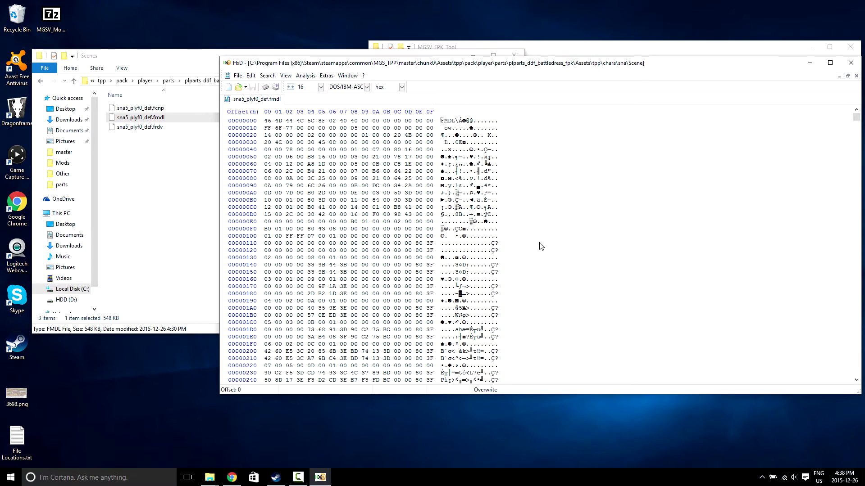
Examine the hex bytes and decoded text in the early part of sna5_plyf0_def.fmdl, up to about offset 9CF0.
scroll(541, 246, "down", 11)
scroll(541, 245, "down", 20)
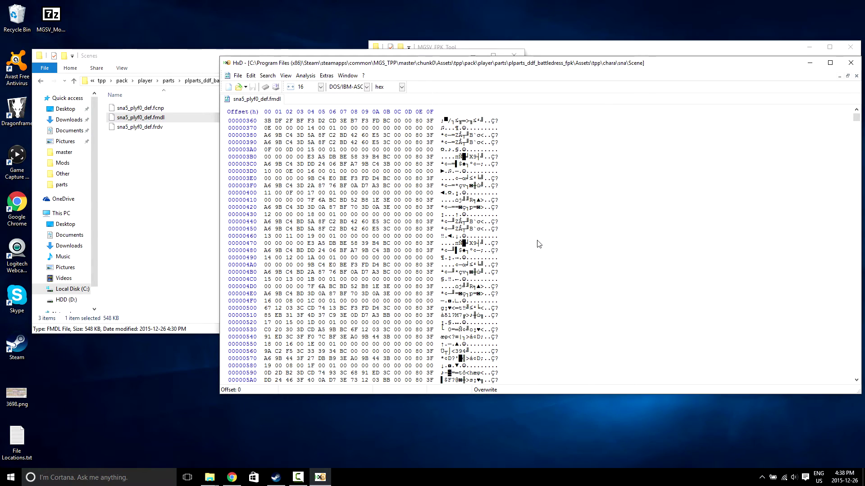
scroll(539, 244, "down", 13)
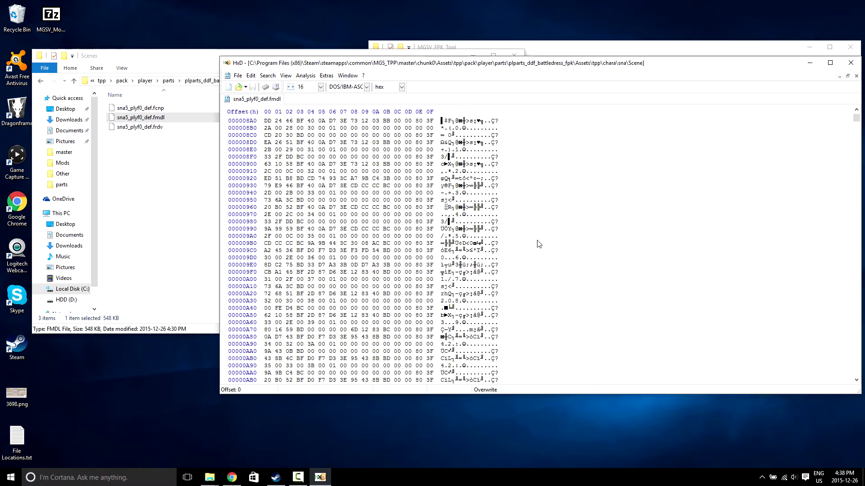
scroll(496, 262, "down", 20)
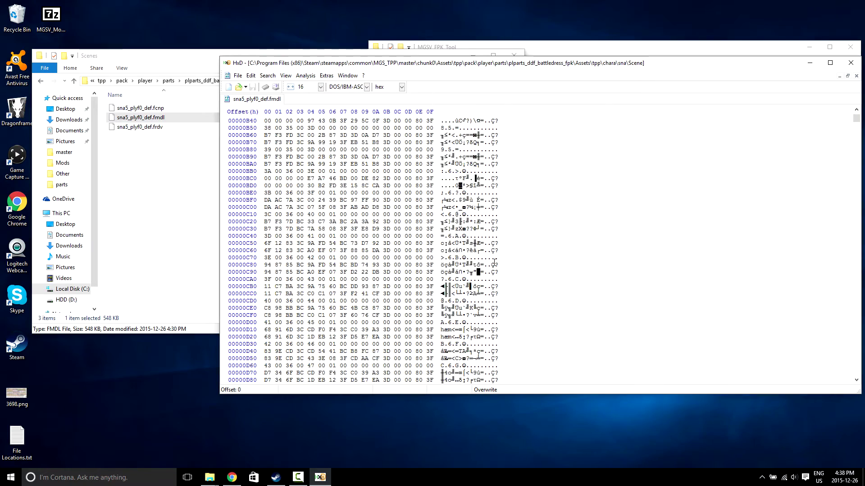
scroll(494, 263, "down", 5)
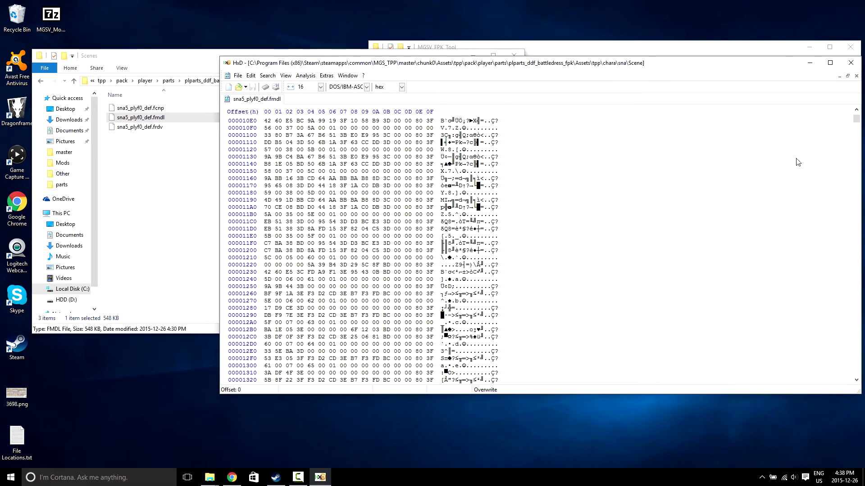
left_click_drag(856, 118, 857, 133)
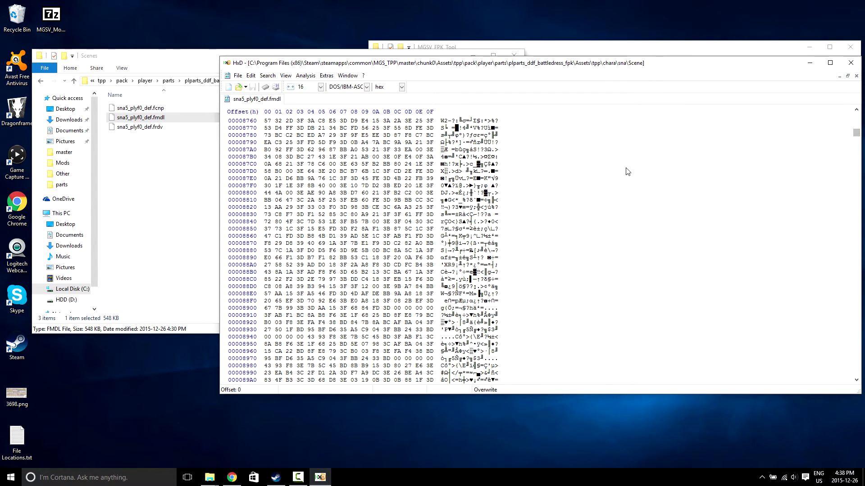
scroll(513, 246, "down", 8)
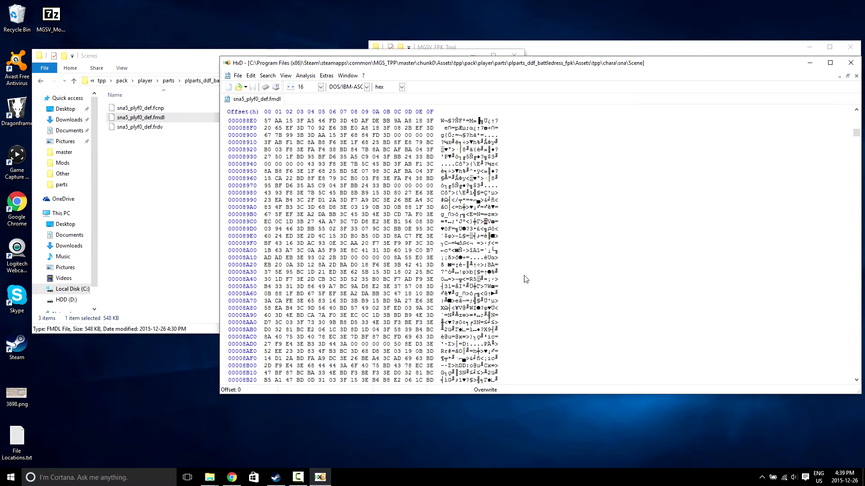
left_click(496, 287)
left_click(503, 343)
left_click(498, 337)
scroll(531, 321, "down", 10)
scroll(529, 321, "down", 18)
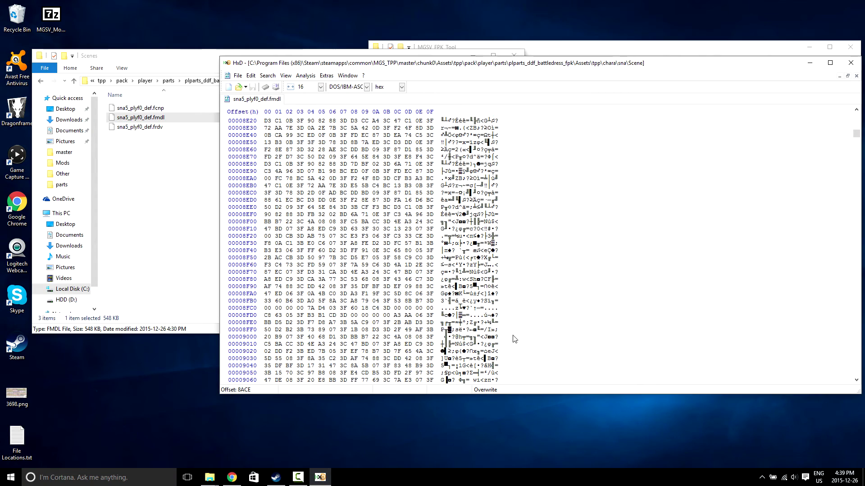
left_click(499, 351)
left_click(495, 352)
scroll(514, 297, "down", 6)
scroll(504, 280, "down", 20)
scroll(503, 341, "down", 20)
scroll(503, 337, "down", 4)
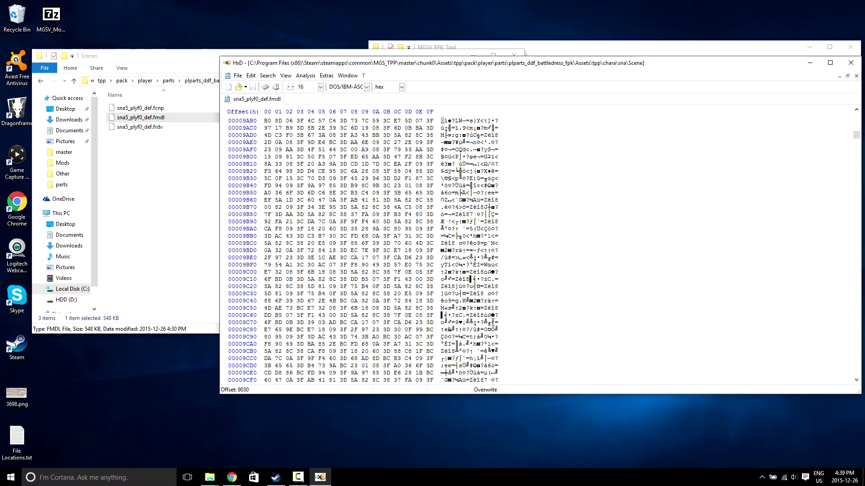
Locate where the sequential index values begin far down the model file and place the cursor at offset 6AA40.
left_click_drag(857, 142, 863, 243)
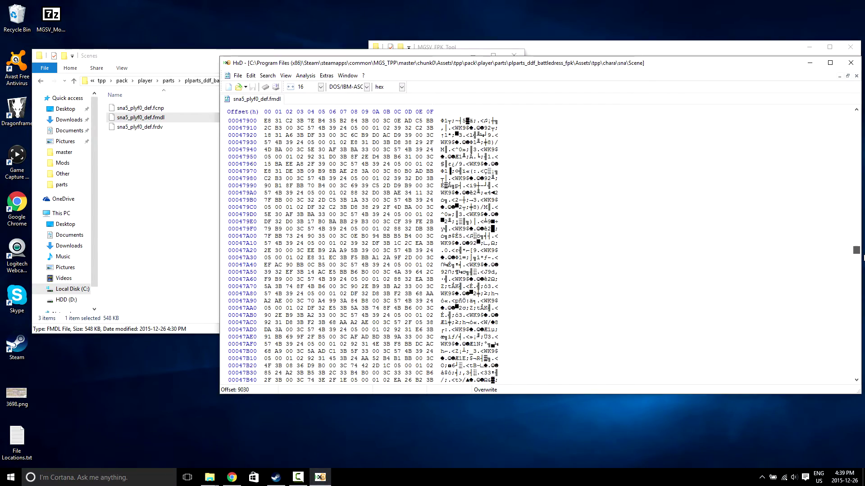
left_click_drag(863, 257, 864, 258)
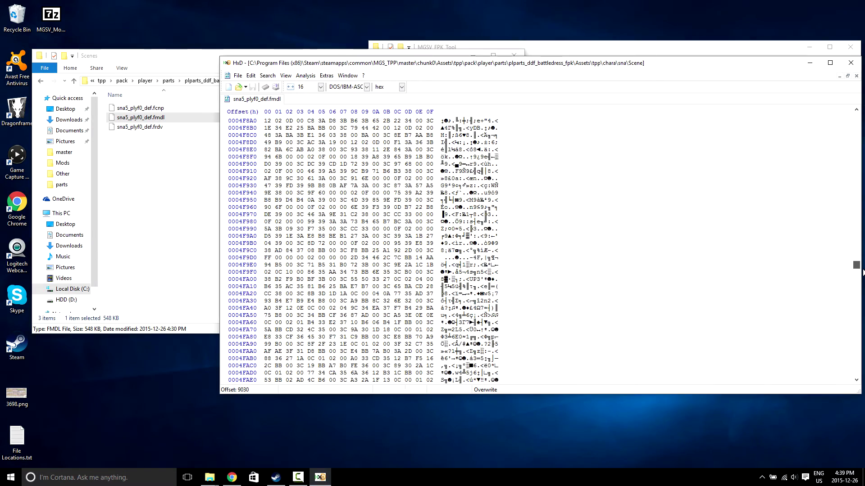
left_click_drag(862, 274, 860, 322)
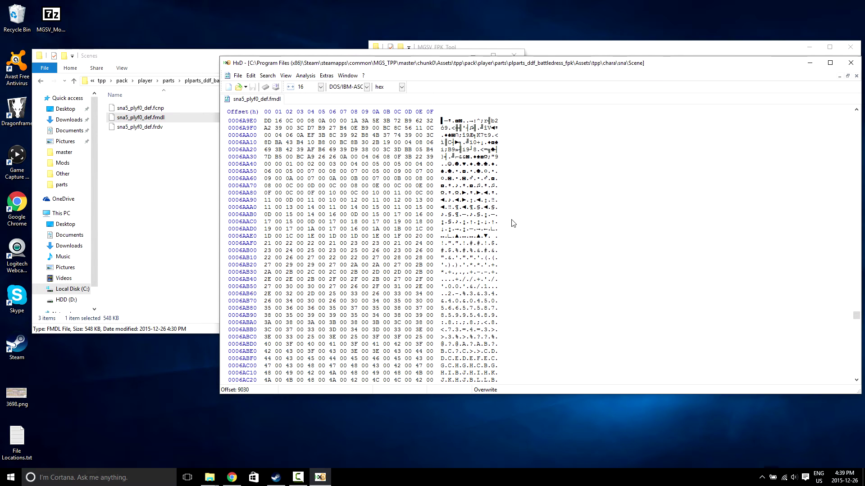
scroll(568, 215, "up", 1)
scroll(543, 231, "up", 3)
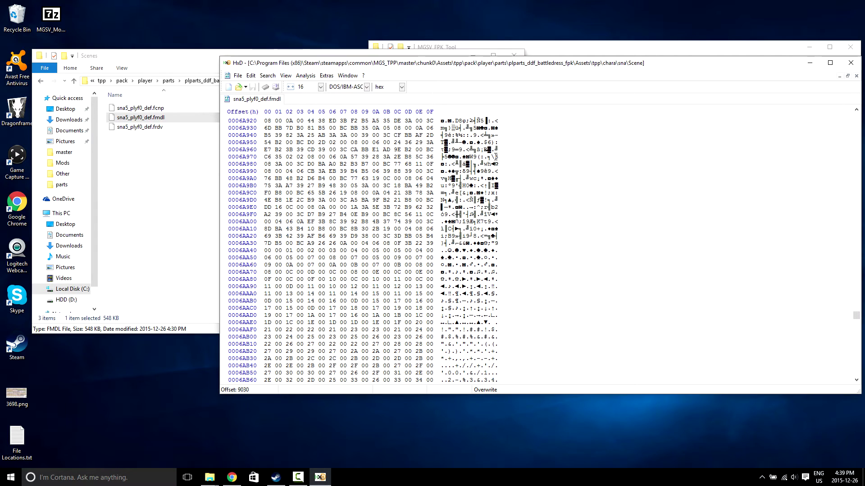
left_click(498, 157)
left_click(498, 243)
key("shift+Right")
key("shift+Right")
key("shift+Right")
key("shift+Right")
key("shift+Right")
key("shift+Right")
key("shift+Right")
left_click(491, 250)
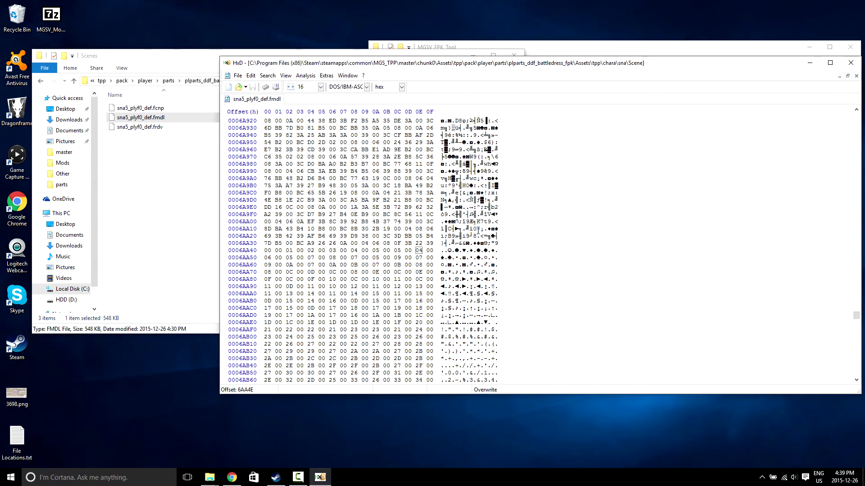
left_click(498, 241)
Examine the index values following offset 6AA40 and the bytes just before it to pin down where that section begins.
scroll(500, 264, "down", 8)
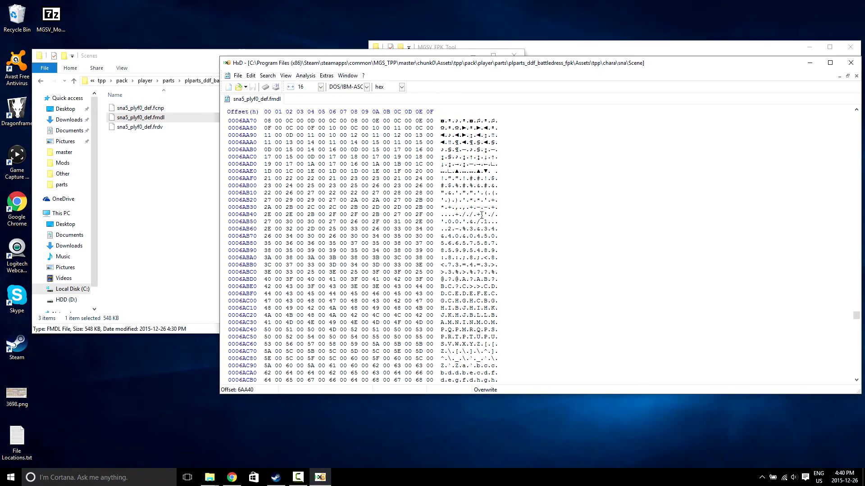
scroll(484, 275, "down", 14)
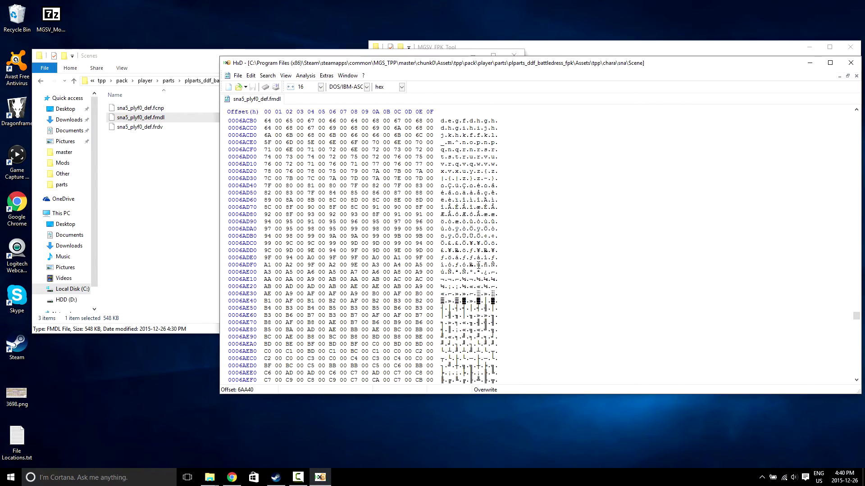
scroll(478, 266, "up", 20)
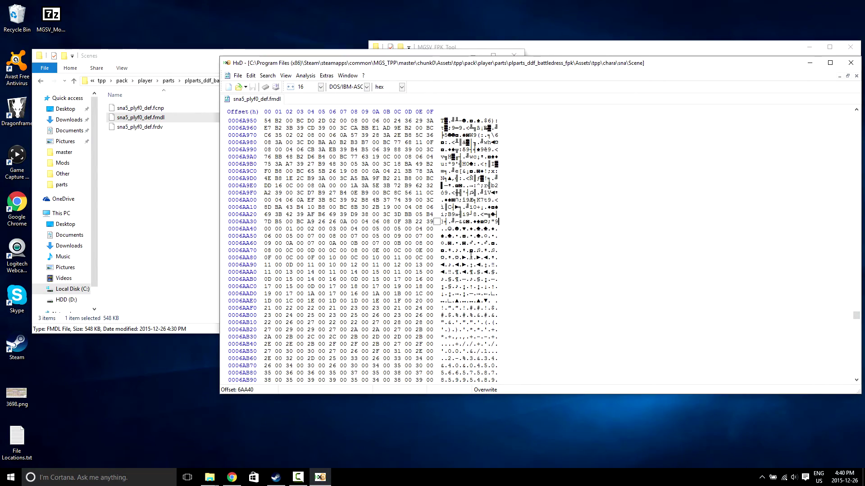
left_click(442, 229)
left_click_drag(442, 229, 482, 222)
scroll(470, 272, "down", 5)
scroll(487, 216, "up", 5)
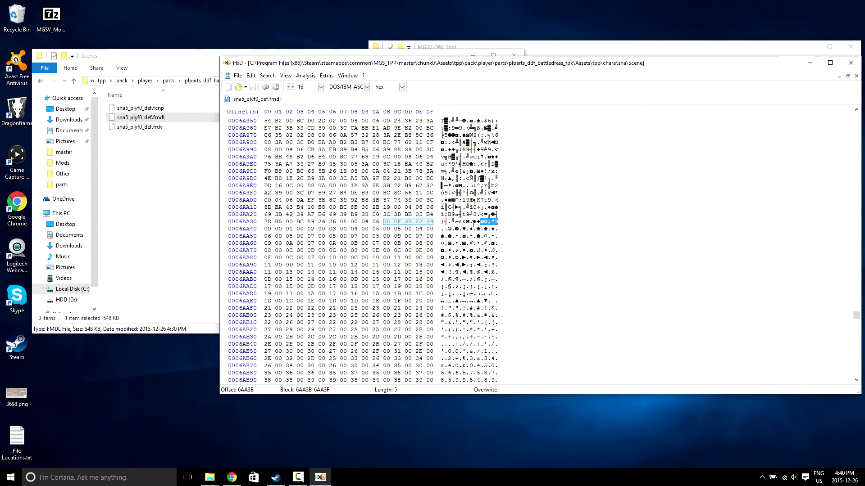
Fill the block from offset 6AA40 to the end of the file at 8914F with hex value 00 and save the model file.
left_click(442, 228)
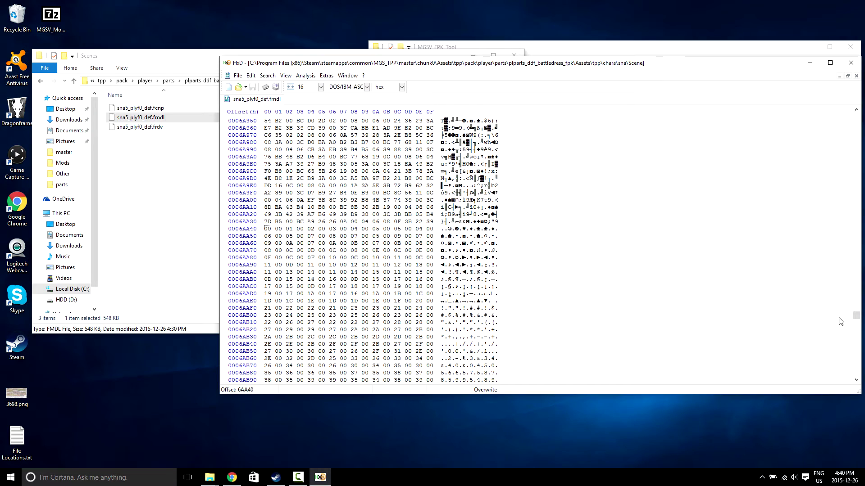
left_click_drag(856, 315, 854, 370)
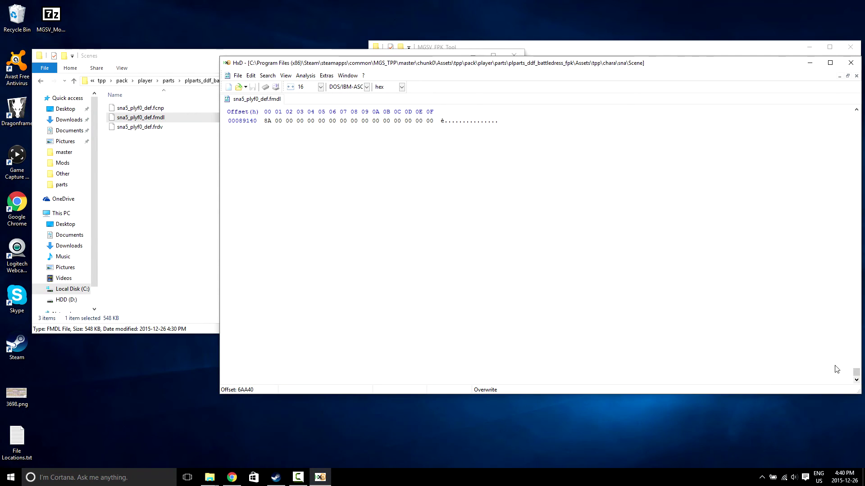
left_click(498, 122, "shift")
mouse_move(855, 370)
left_mouse_down()
mouse_move(845, 317)
mouse_move(857, 373)
left_mouse_up()
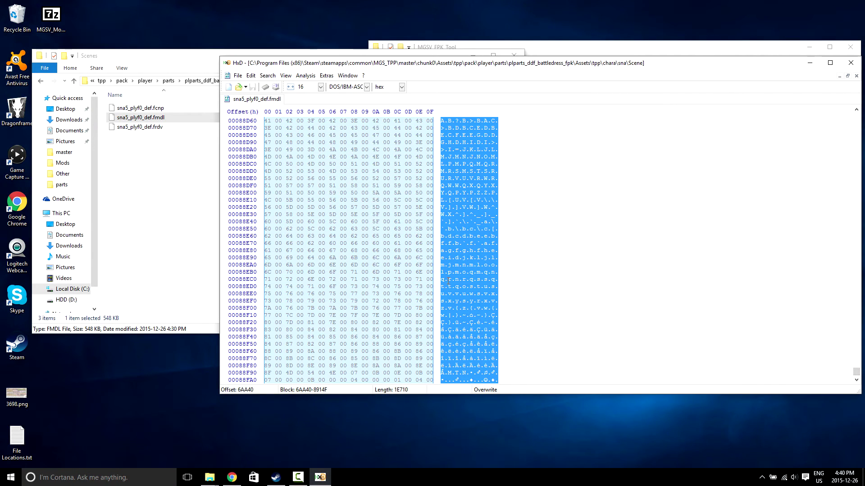
right_click(380, 230)
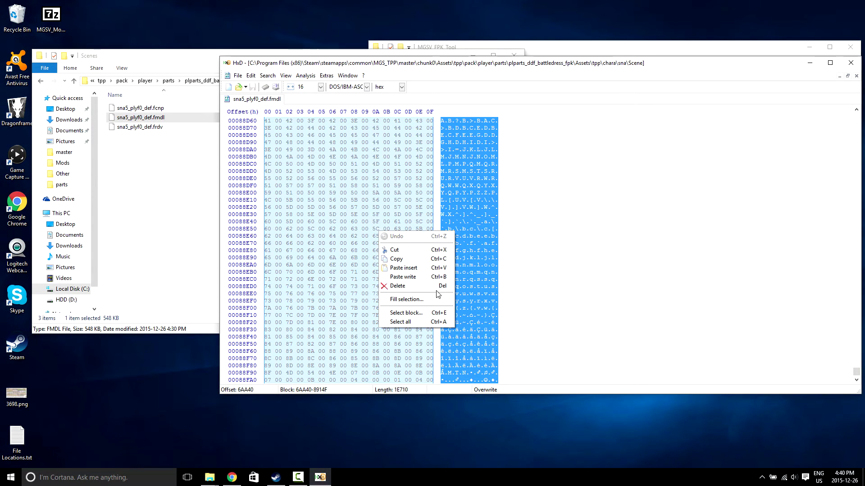
left_click(431, 300)
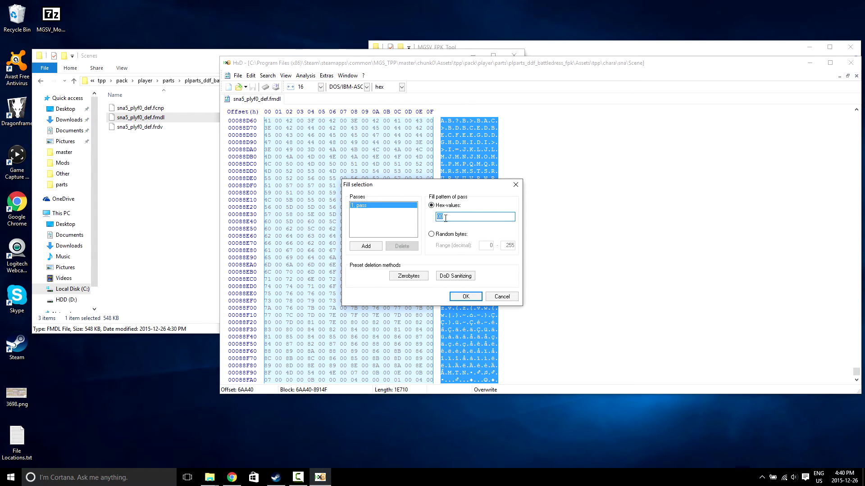
left_click(468, 297)
scroll(511, 259, "up", 11)
scroll(511, 259, "up", 20)
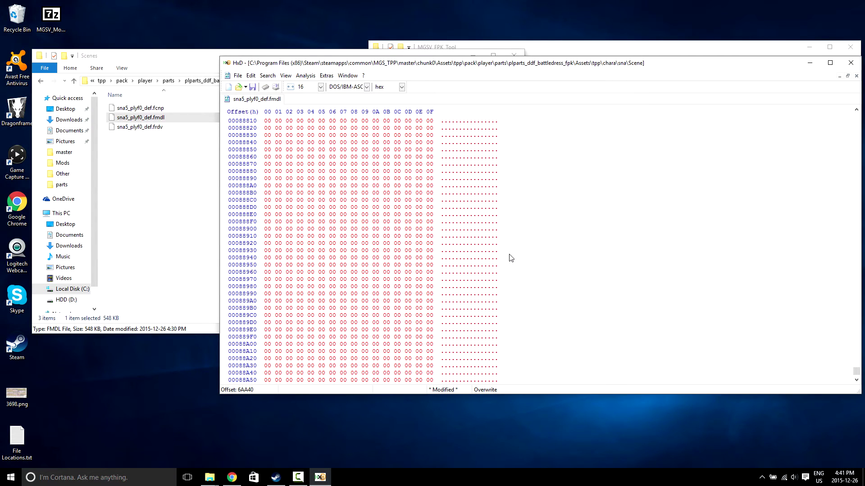
scroll(510, 258, "up", 11)
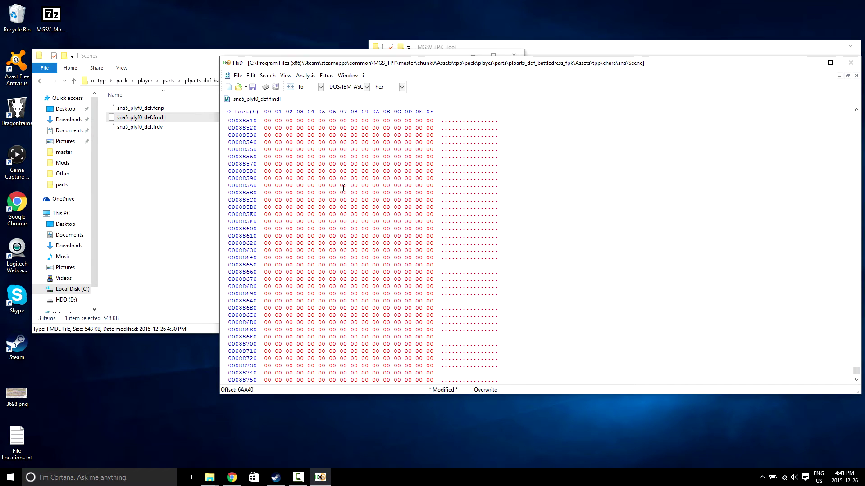
key("ctrl+s")
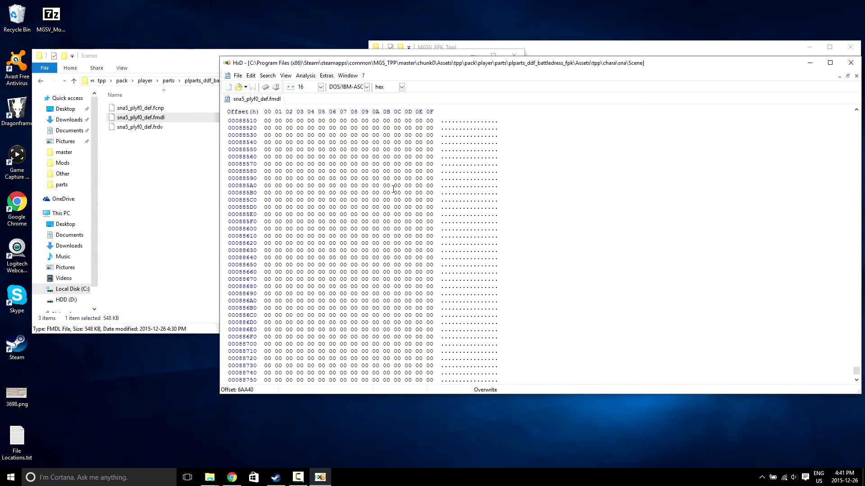
Close the hex editor, delete sna5_plyf0_def.fmdl.bak from the Scenes folder and empty the Recycle Bin.
left_click(850, 62)
left_click(187, 130)
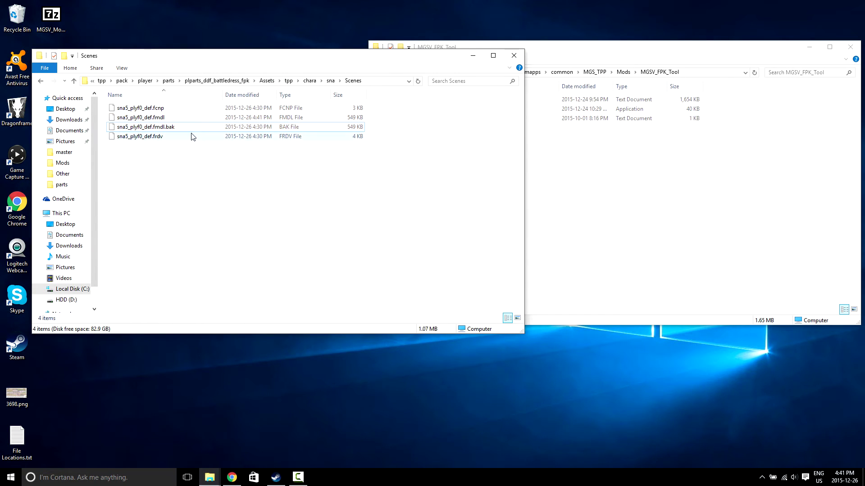
key("Delete")
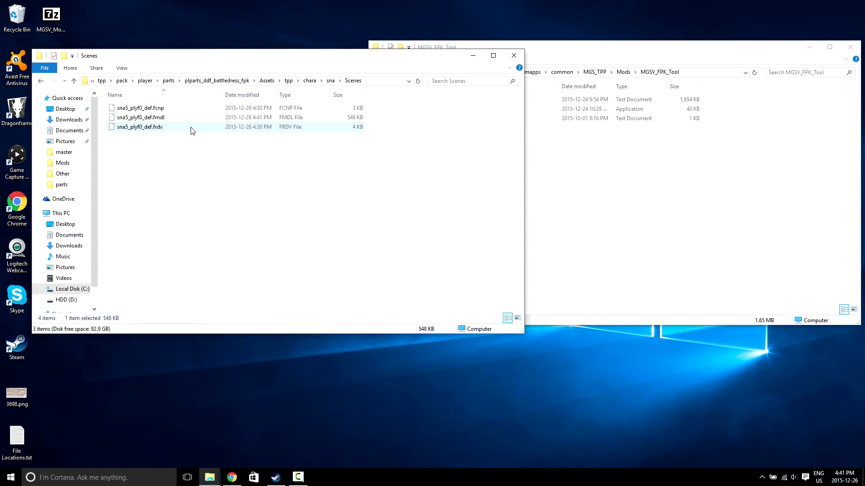
right_click(25, 19)
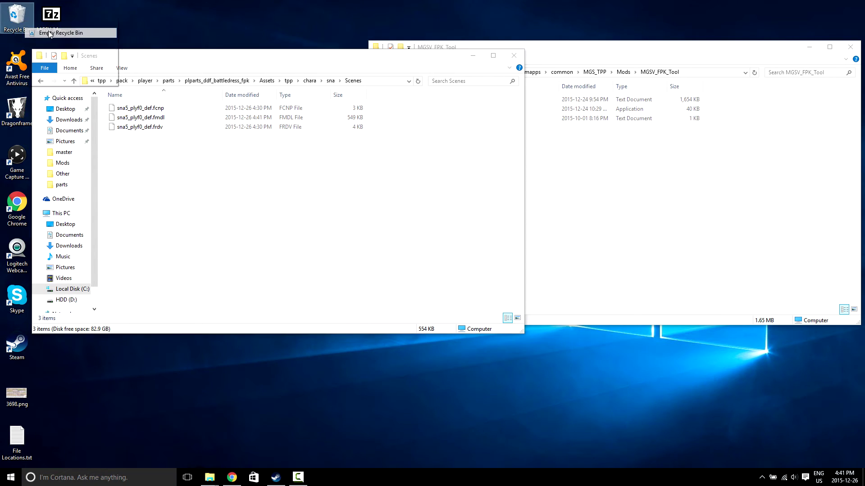
left_click(50, 36)
left_click(456, 249)
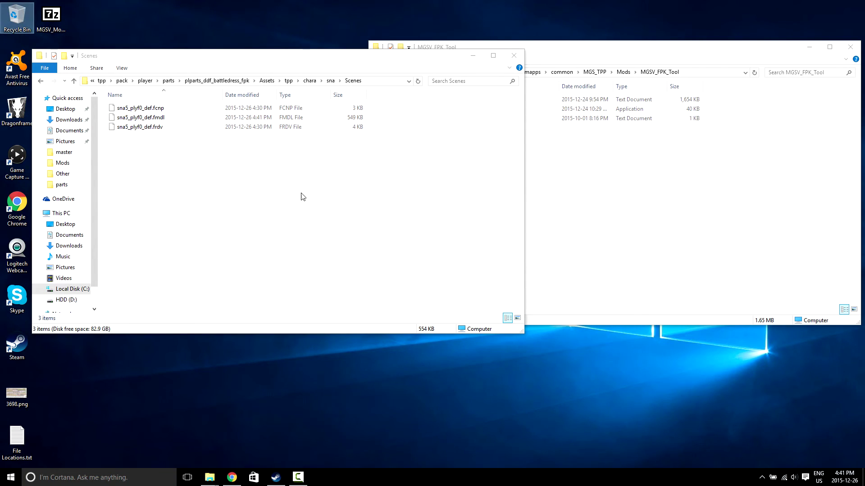
left_click(248, 177)
Launch HxD again, open sna5_plyf0_def.fcnp in it and go to the connection point names at the file's end.
left_click(2, 481)
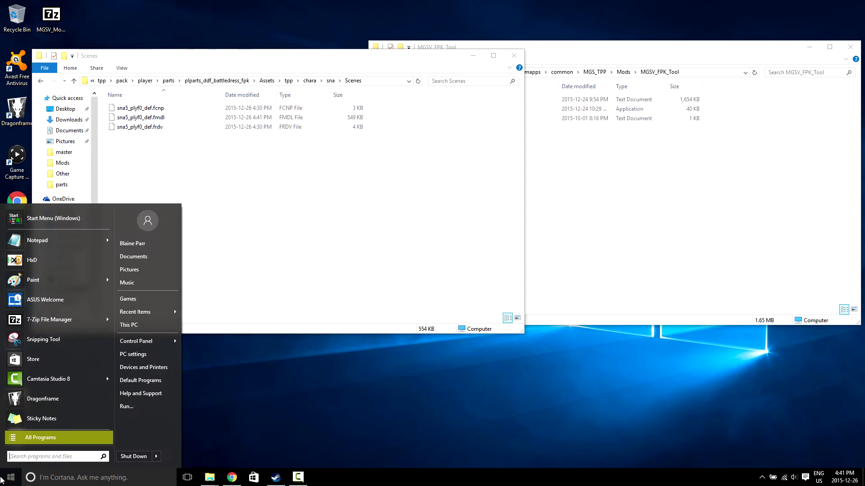
type("hxd")
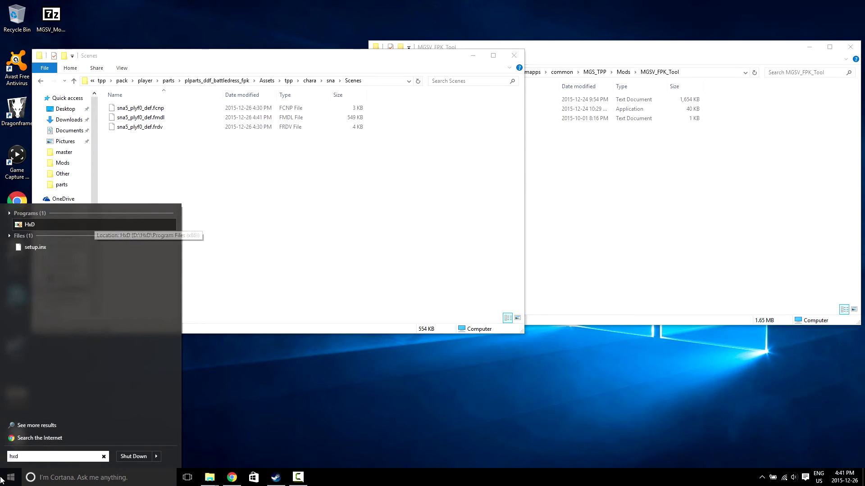
key("Return")
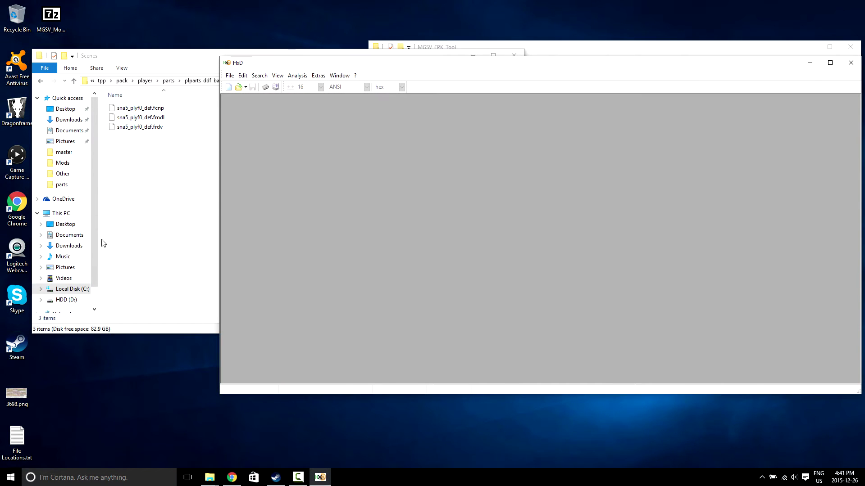
left_click(165, 110)
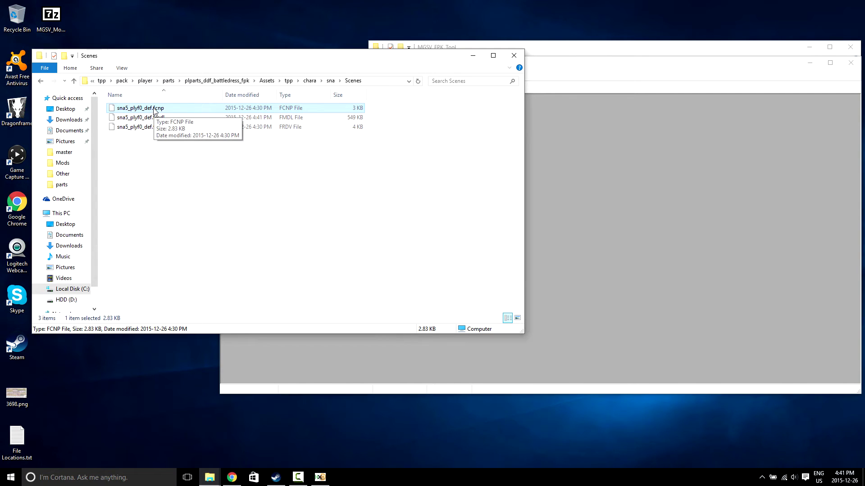
left_click_drag(156, 109, 625, 182)
left_click_drag(857, 153, 863, 324)
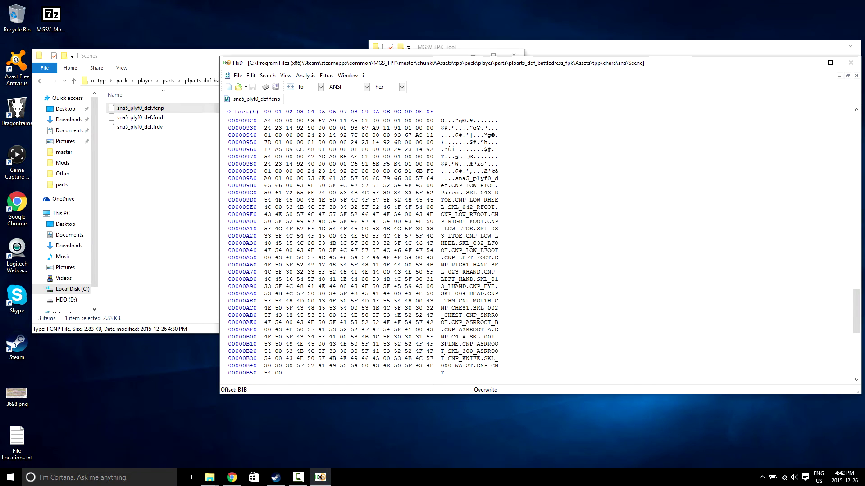
Delete the SKL_300_ASRROOT string with its preceding 00 byte, block B21-B30, and save sna5_plyf0_def.fcnp.
left_click(451, 351)
left_click_drag(451, 351, 458, 351)
left_click(448, 351)
left_click(478, 351)
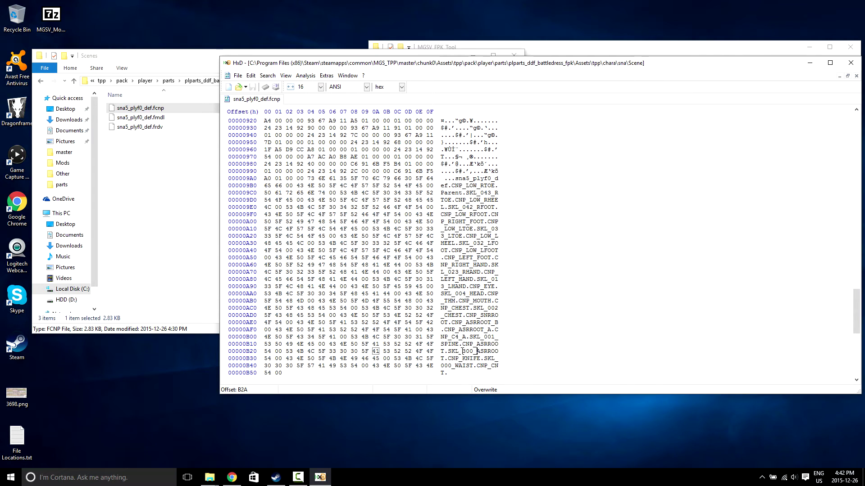
mouse_move(450, 351)
left_mouse_down()
mouse_move(481, 351)
mouse_move(446, 359)
left_mouse_up()
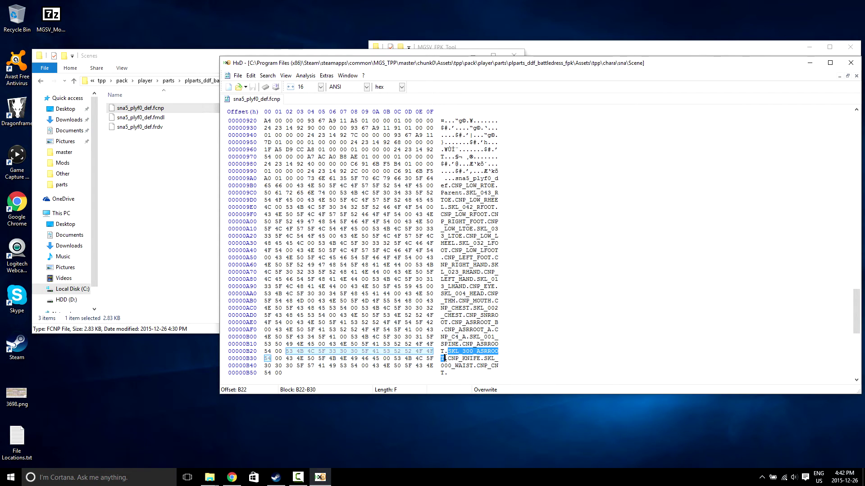
left_click(447, 351)
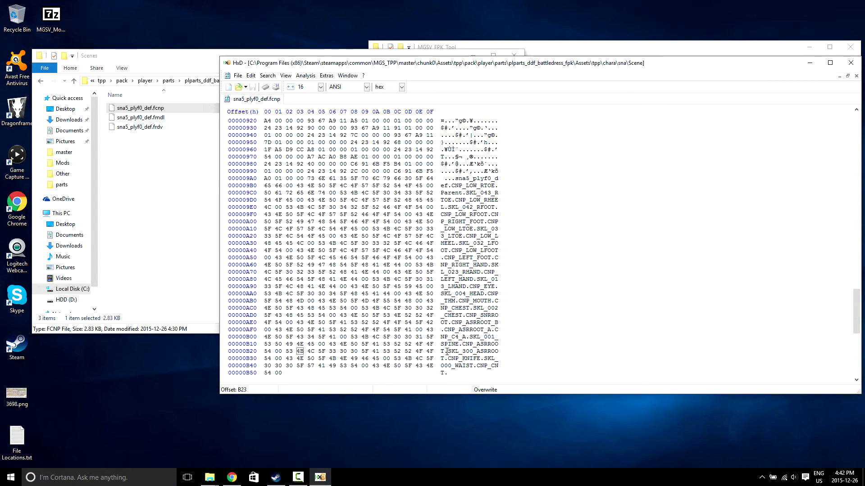
left_click_drag(446, 352, 443, 358)
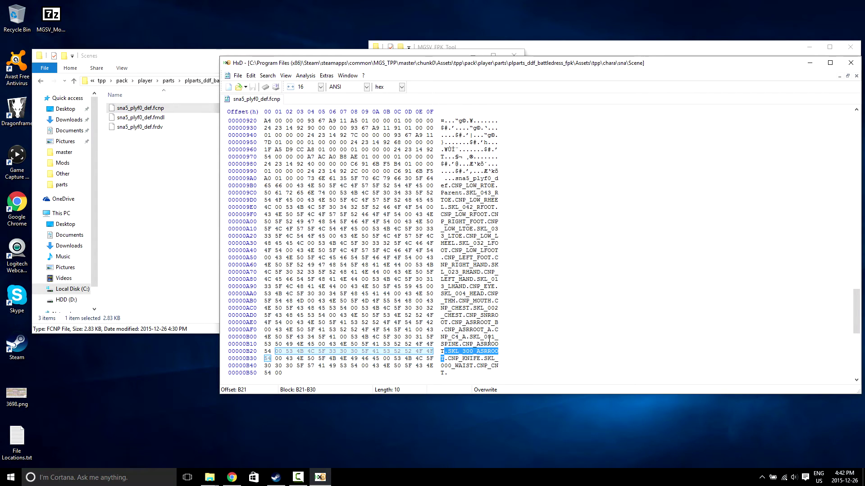
key("Delete")
key("ctrl+s")
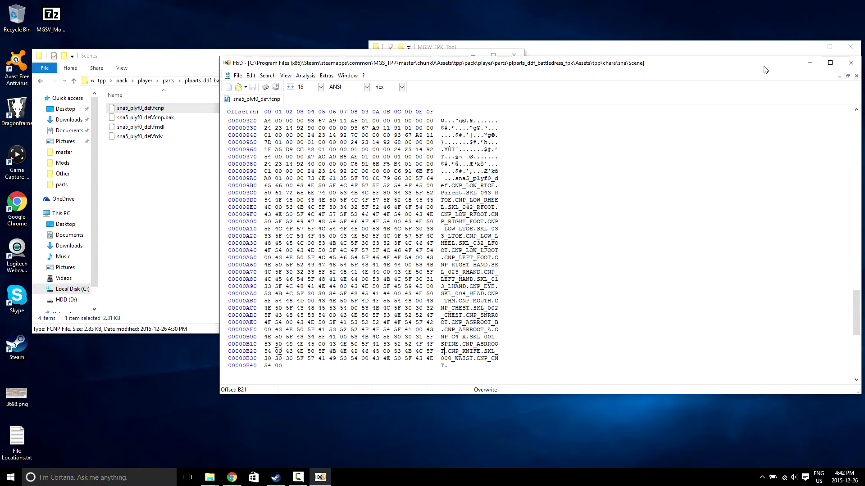
Close the hex editor, delete sna5_plyf0_def.fcnp.bak from the Scenes folder and empty the Recycle Bin.
left_click_drag(764, 67, 703, 69)
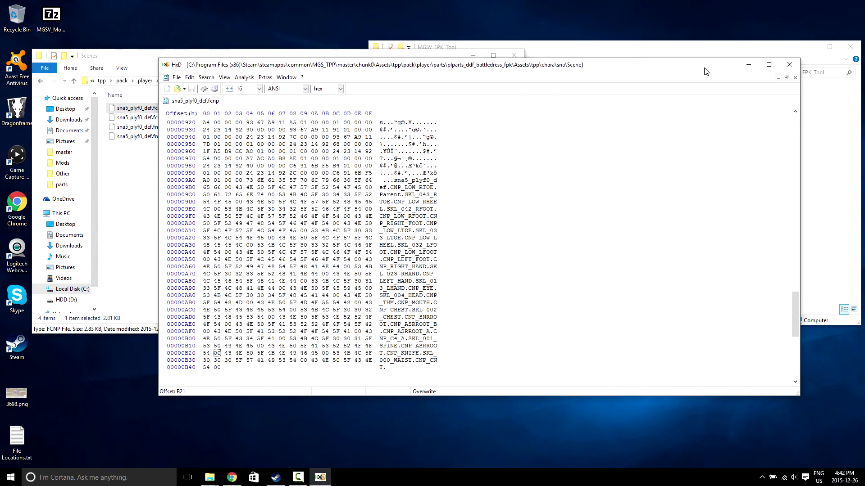
left_click(790, 64)
left_click(331, 197)
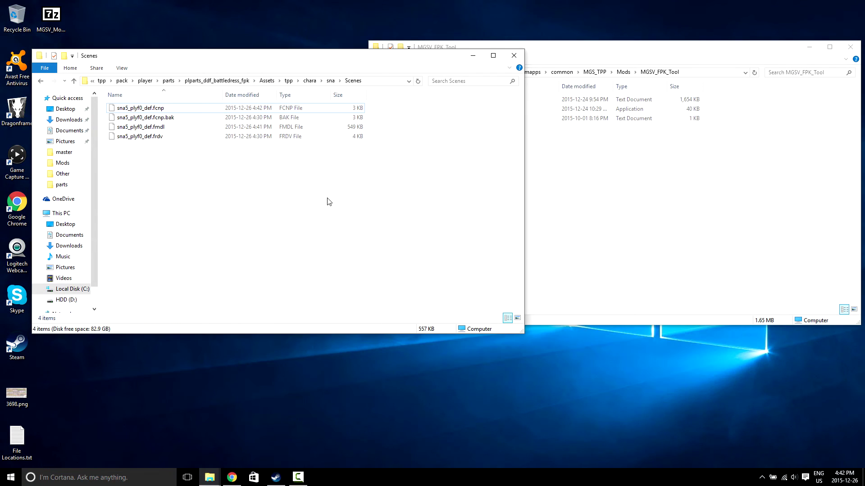
left_click(213, 121)
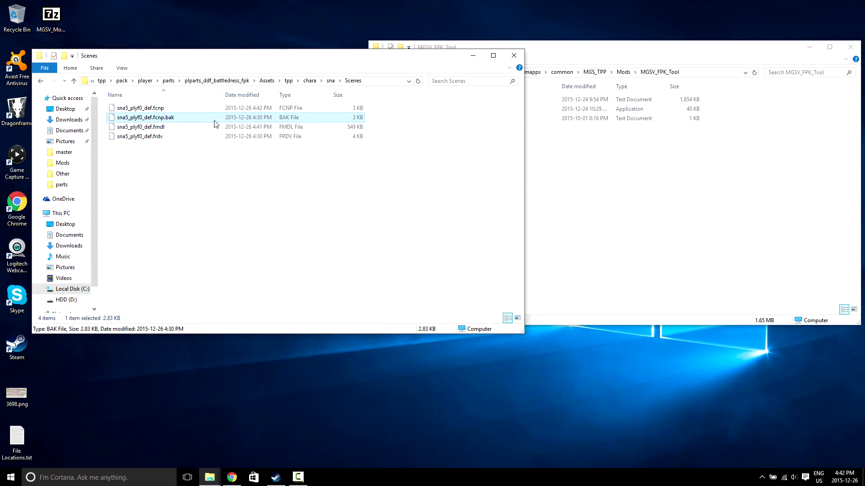
key("Delete")
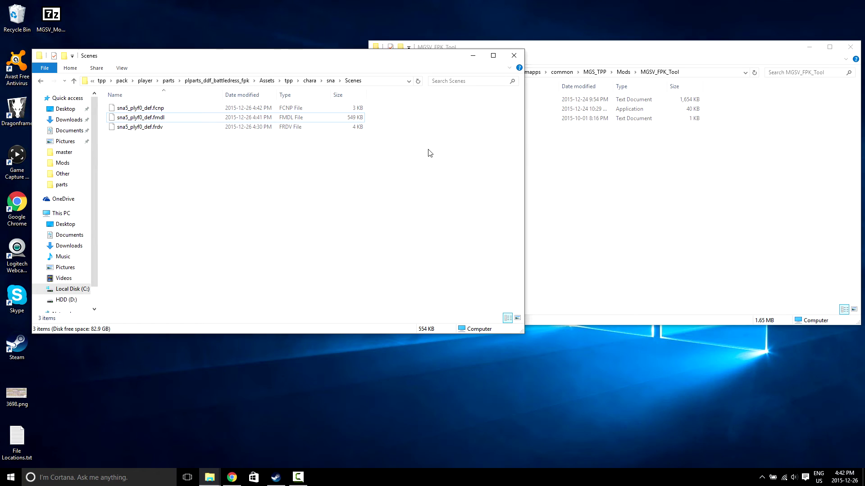
right_click(21, 18)
left_click(49, 32)
left_click(467, 276)
left_click(251, 189)
Go back to the parts folder and open plparts_ddf_battledress_fpk.inf in Notepad.
left_click(175, 81)
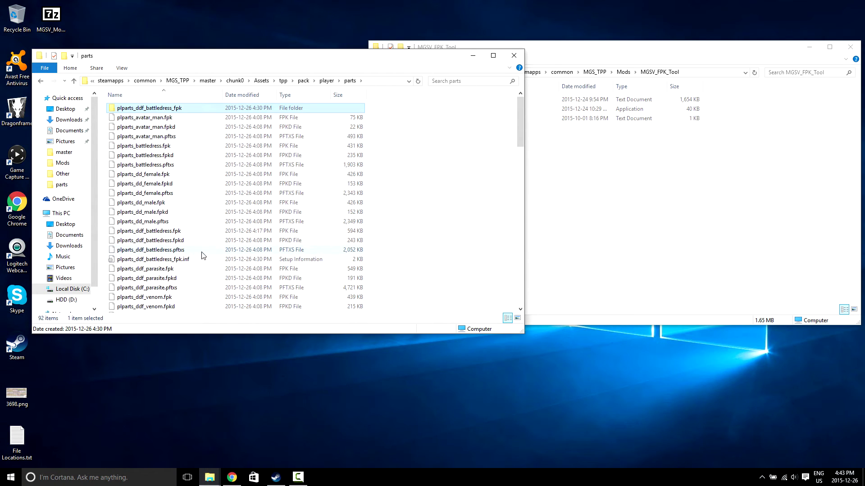
right_click(188, 263)
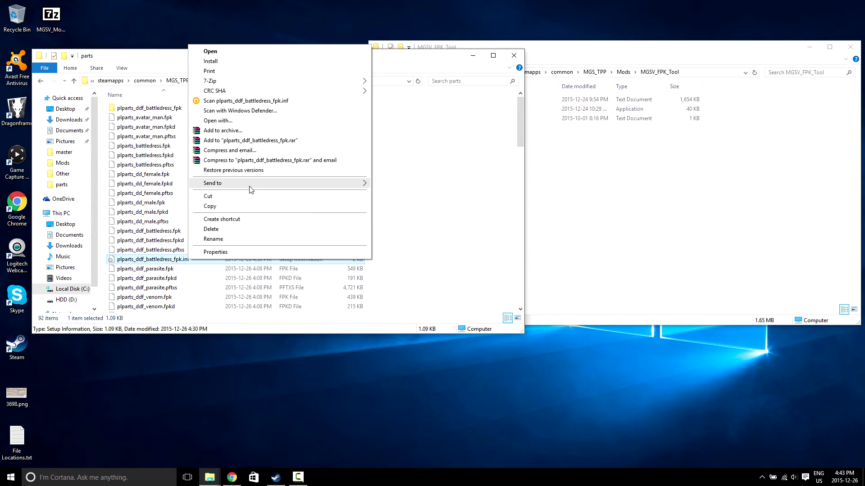
key("Return")
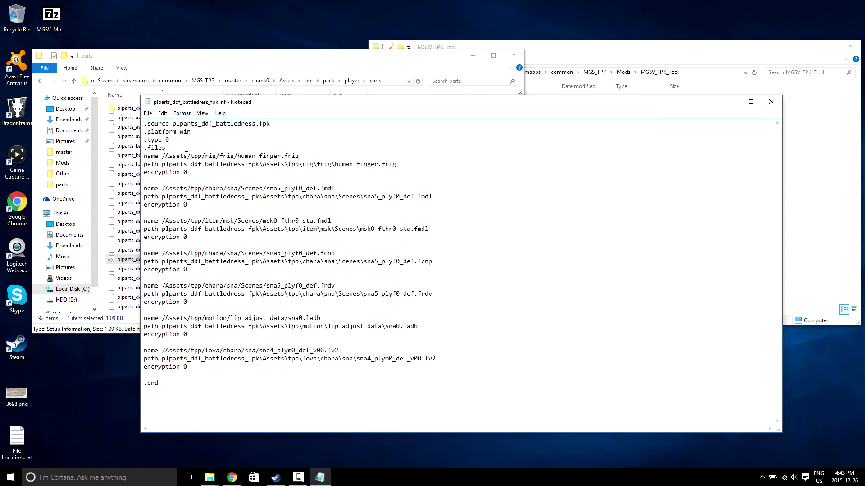
Copy the three-line sna5_plyf0_def.fmdl entry and paste the copy directly under .files, above the human_finger.frig entry.
left_click_drag(143, 187, 195, 203)
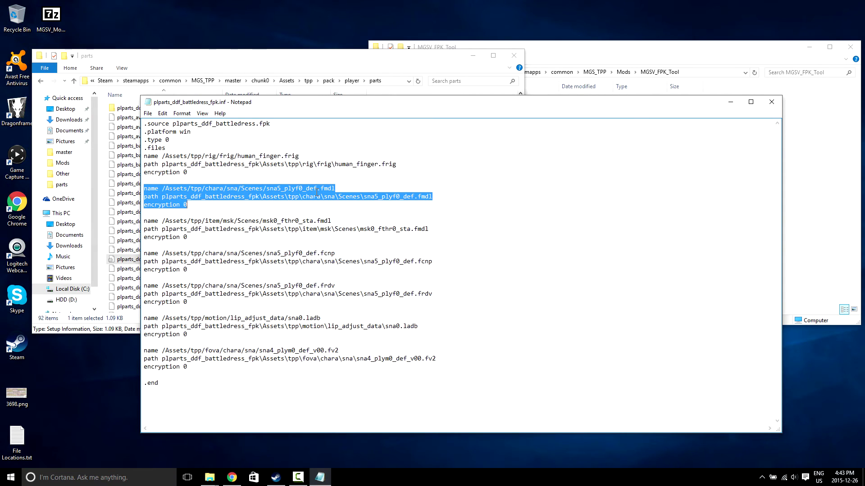
right_click(174, 197)
left_click(195, 224)
left_click(188, 150)
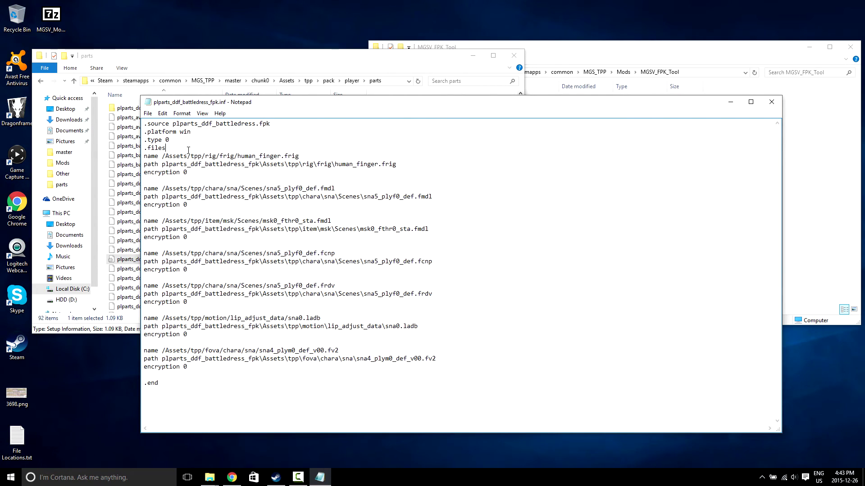
key("Return")
key("Return")
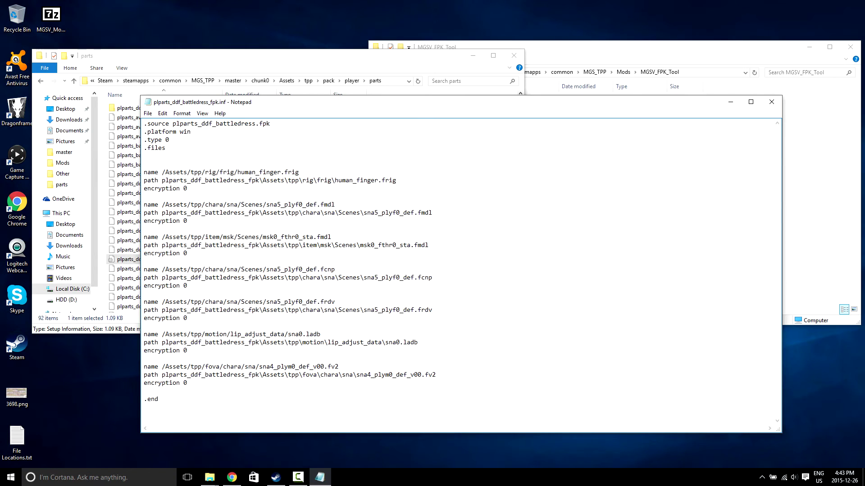
key("ctrl+v")
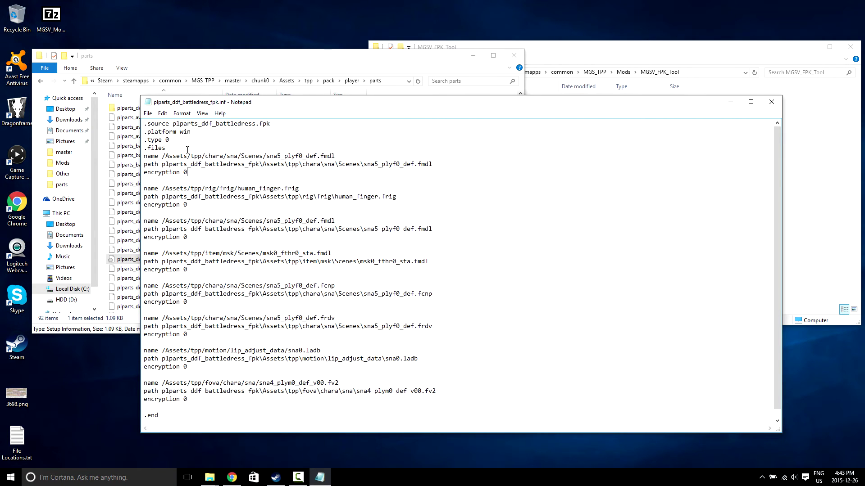
Browse the plparts_ddf_battledress_fpk folder to Assets\tpp\chara\dds\Scenes and get the file name dds6_head_z_cov for the pasted entry.
left_click_drag(236, 155, 228, 153)
left_click(365, 60)
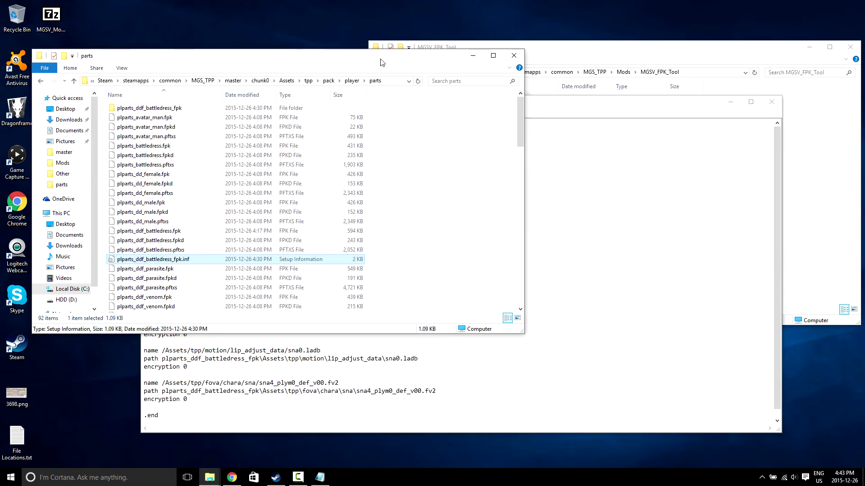
double_click(213, 112)
double_click(183, 107)
left_click(180, 112)
double_click(180, 110)
double_click(180, 110)
double_click(180, 111)
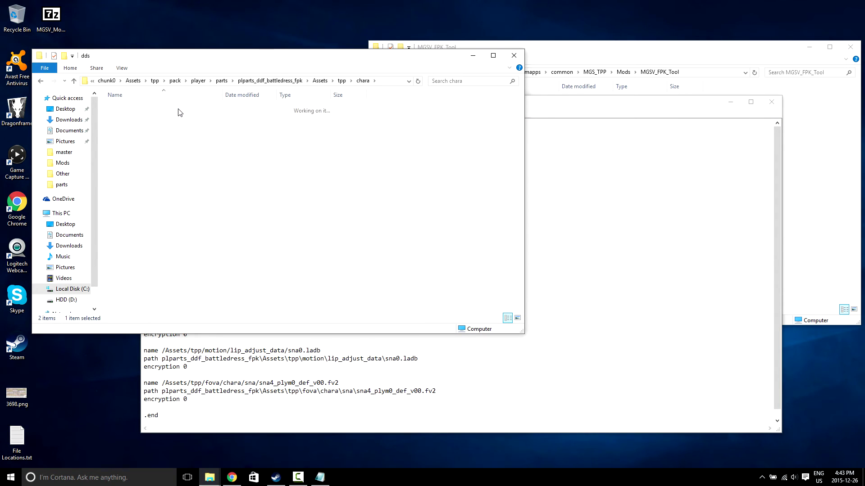
double_click(180, 111)
left_click(126, 112)
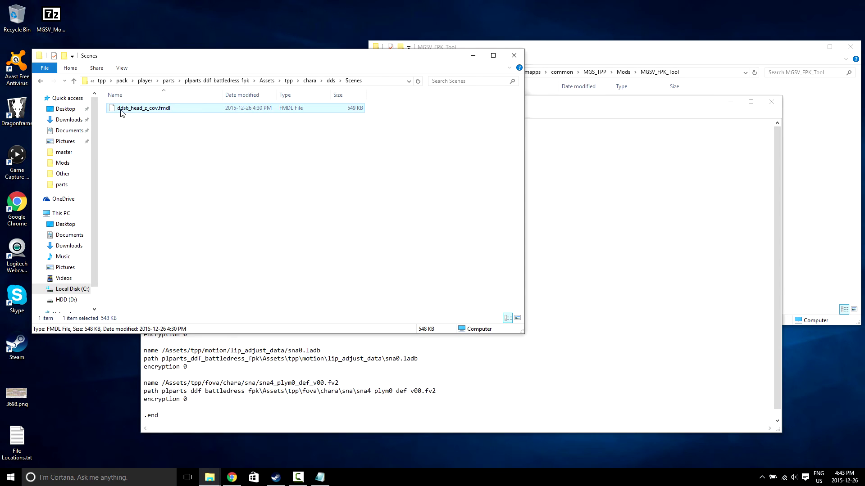
key("F2")
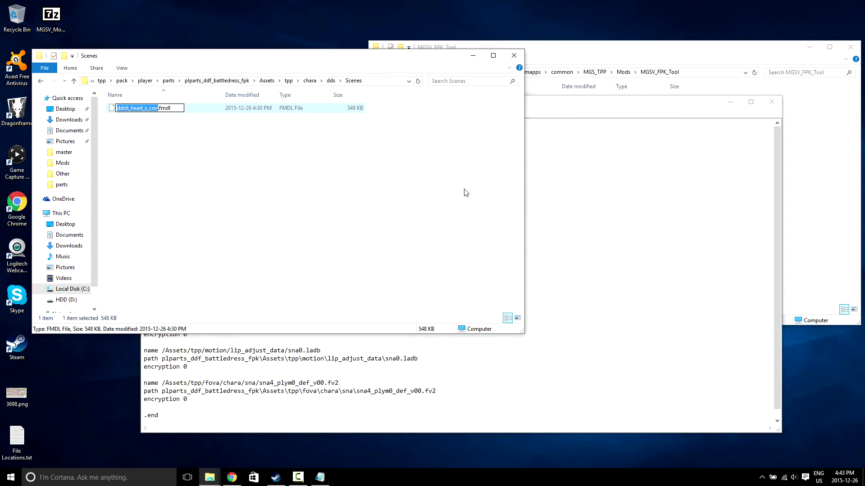
Point the pasted entry's name and path to chara/dds/Scenes/dds6_head_z_cov.fmdl, save the inf file and close Notepad.
left_click(610, 207)
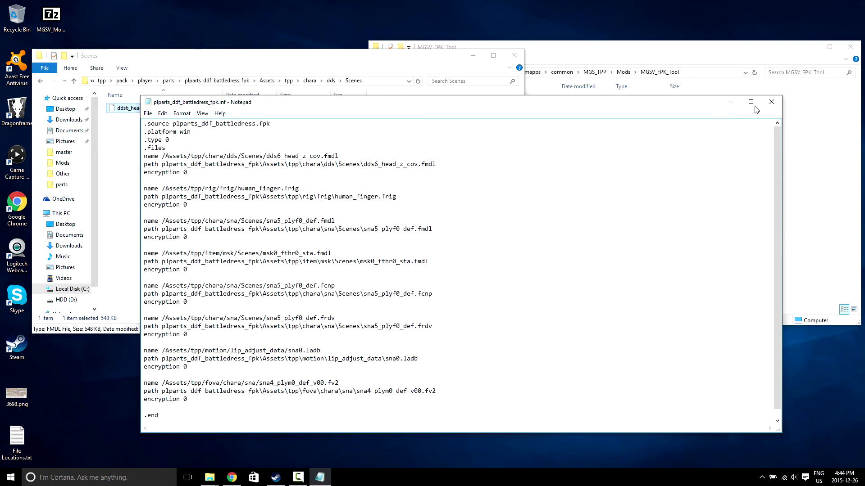
left_click(772, 102)
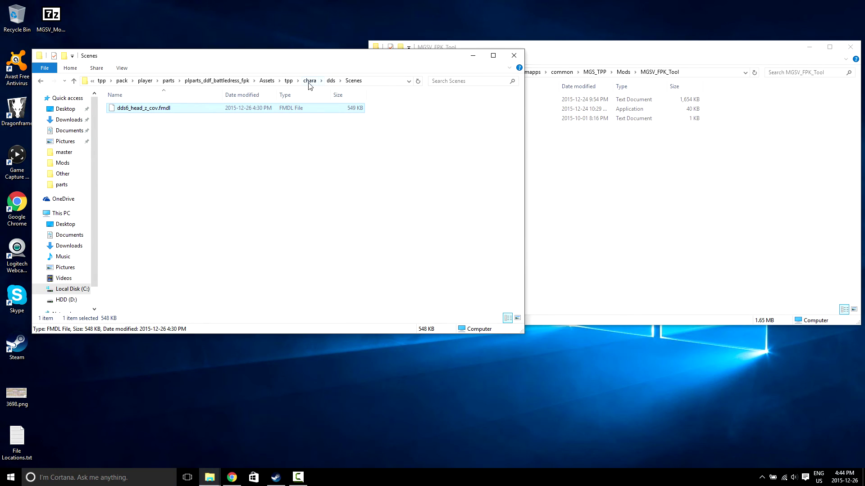
Return to the parts folder and repack the battledress fpk by running plparts_ddf_battledress_fpk.inf through MGSV_FPK_Tool.exe.
left_click(171, 81)
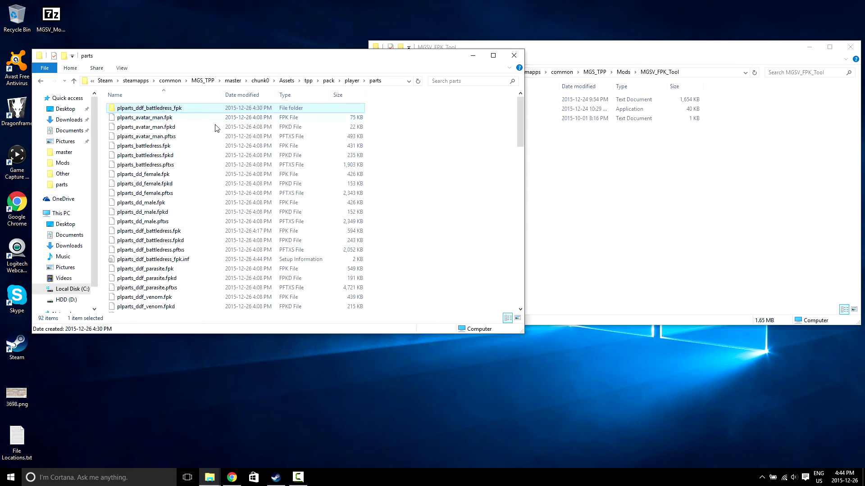
left_click(609, 174)
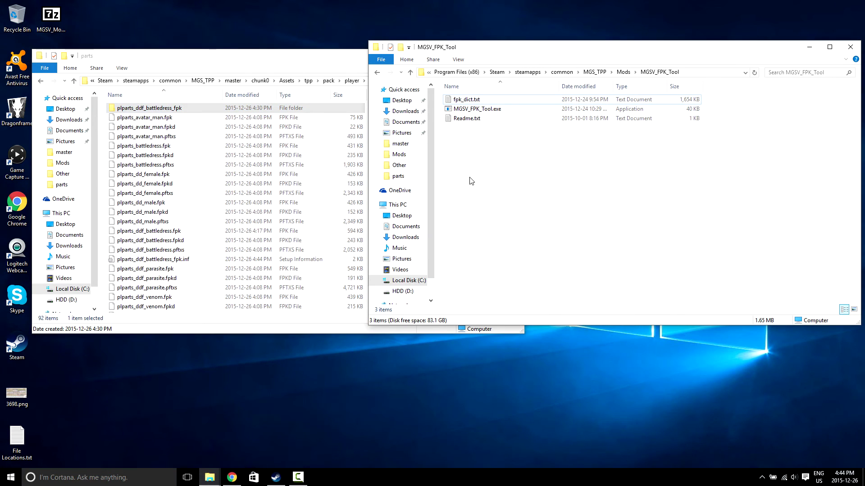
left_click_drag(510, 50, 542, 66)
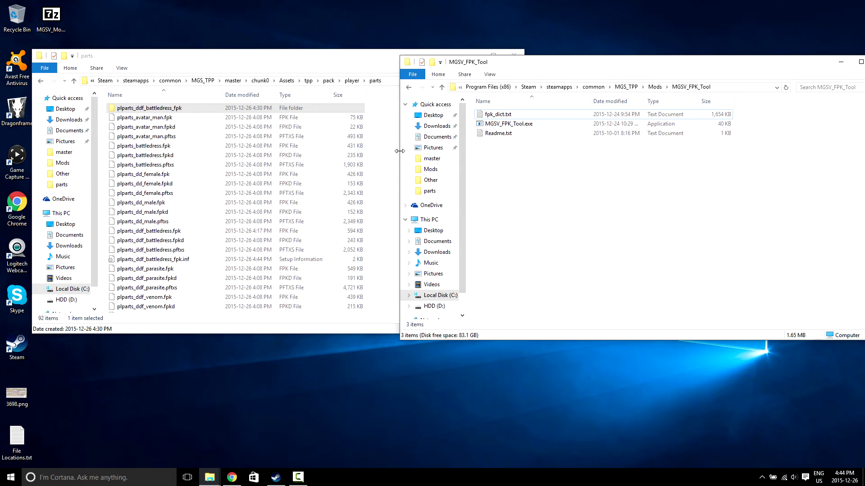
left_click(201, 260)
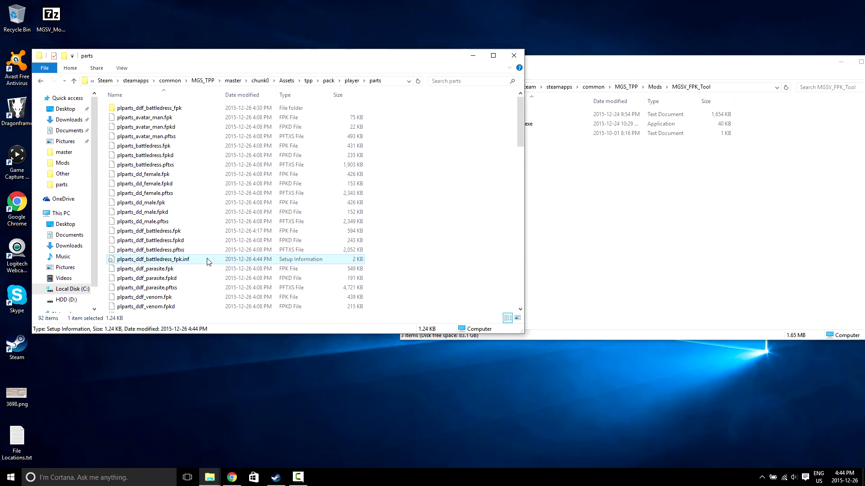
left_click_drag(191, 265, 556, 125)
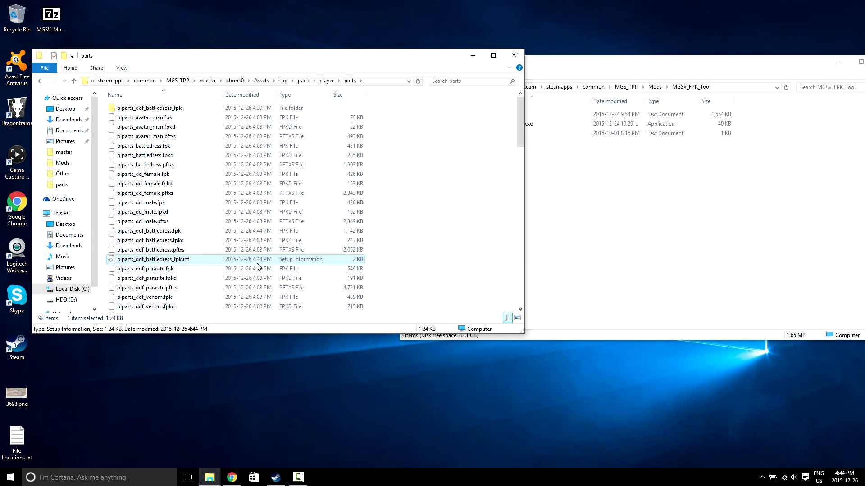
Delete plparts_ddf_battledress_fpk.inf and the unpacked plparts_ddf_battledress_fpk folder from the parts folder.
key("Delete")
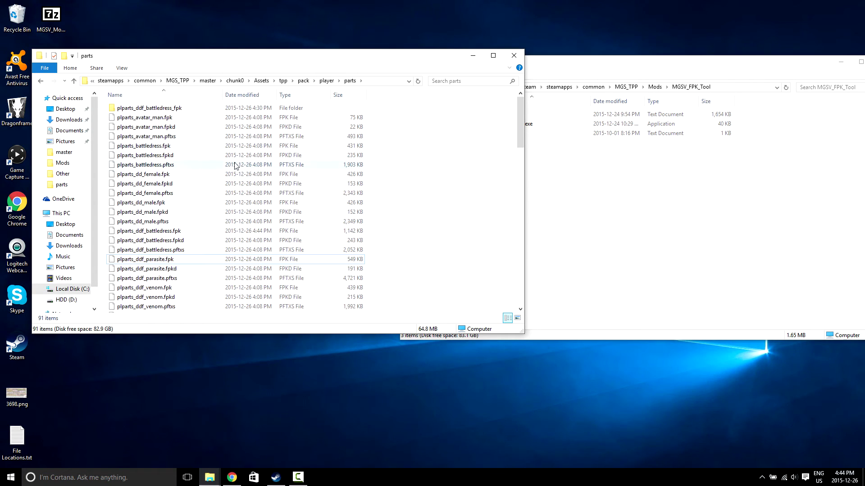
left_click(157, 110)
key("Delete")
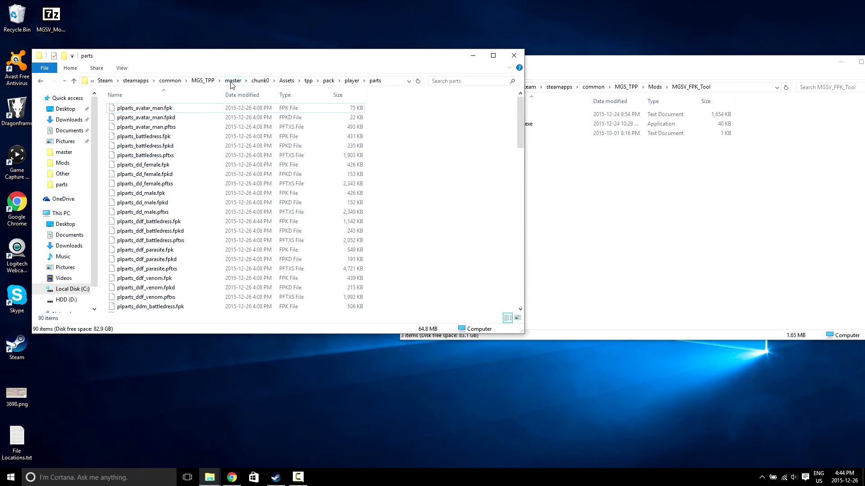
Go to the master folder and repack chunk0.dat by running chunk0.inf through MGSV_QAR_Tool.exe in the Mods folder.
left_click(232, 81)
left_click(544, 158)
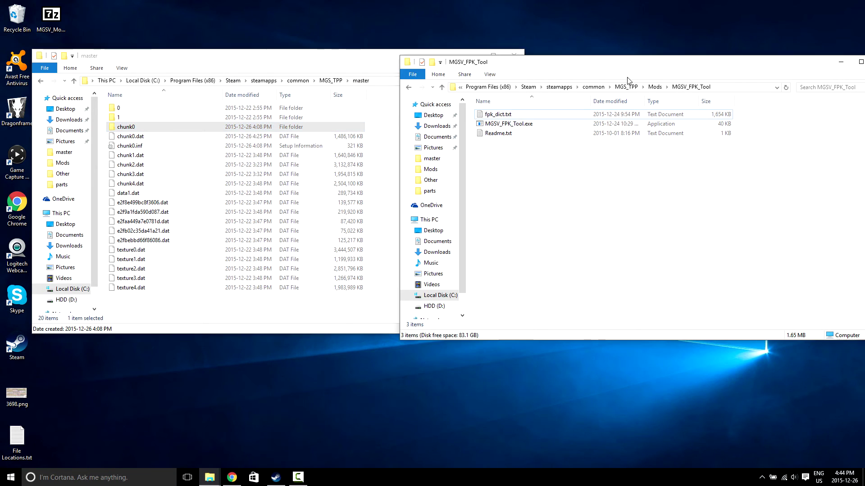
left_click(654, 87)
double_click(530, 134)
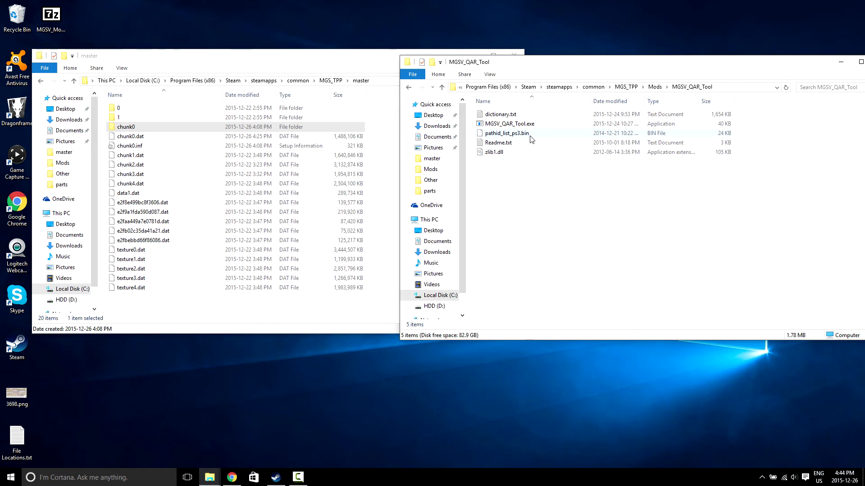
left_click(151, 148)
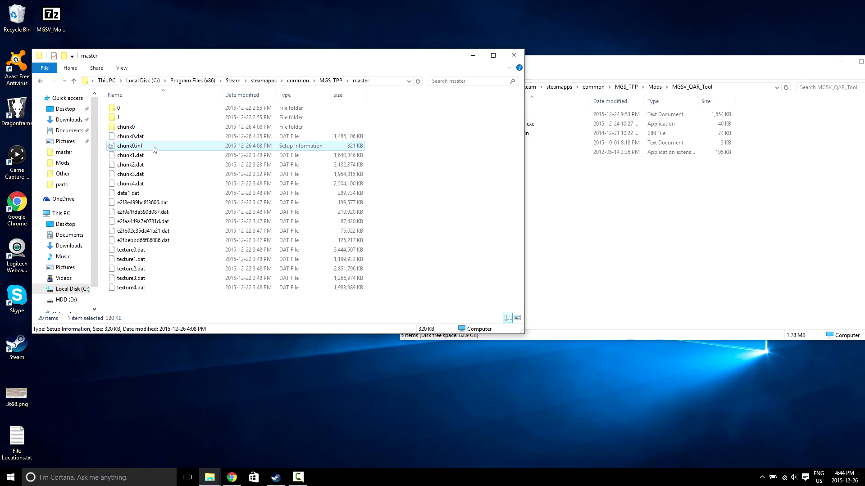
left_click_drag(146, 149, 566, 129)
Delete chunk0.inf and the unpacked chunk0 folder from the master folder.
key("Delete")
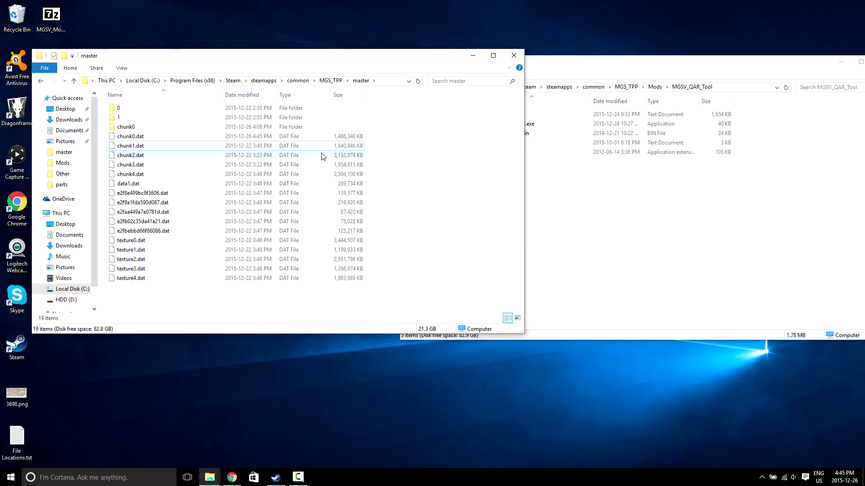
left_click(175, 128)
key("Delete")
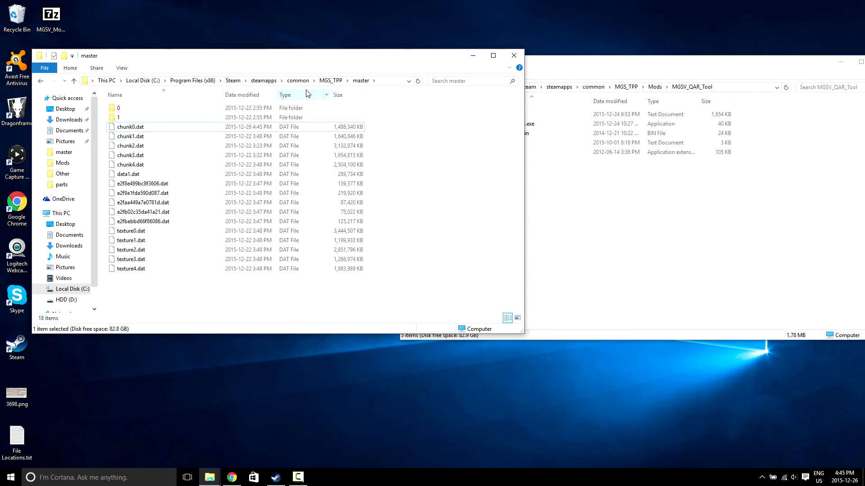
left_click(617, 193)
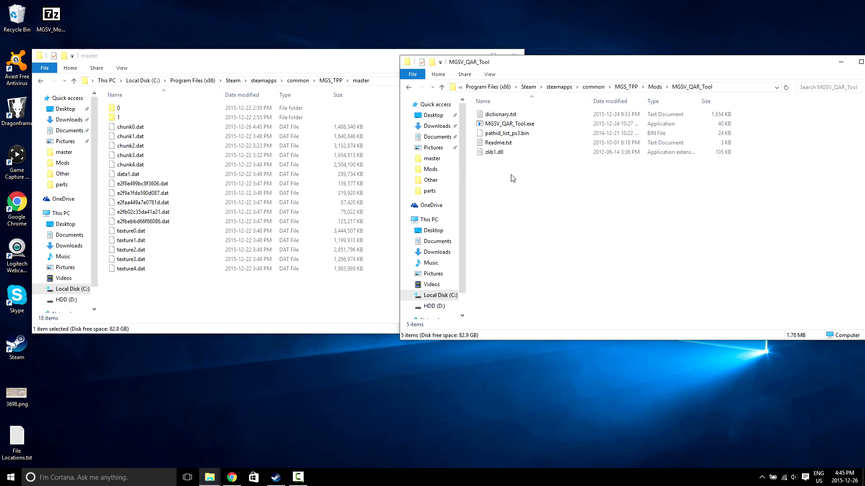
left_click(303, 303)
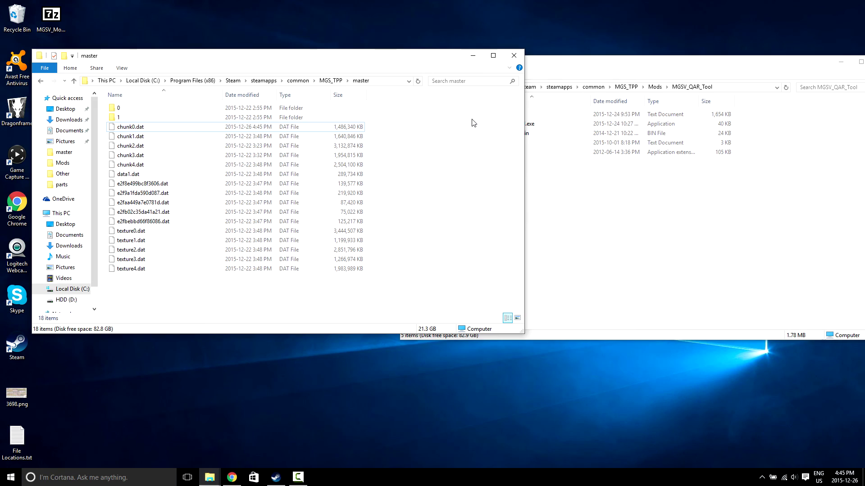
Switch to Metal Gear Solid V, continue from the title screen and choose the Northern Kabul, Afghanistan free mission for sortie prep.
key("alt+Tab")
left_click(155, 92)
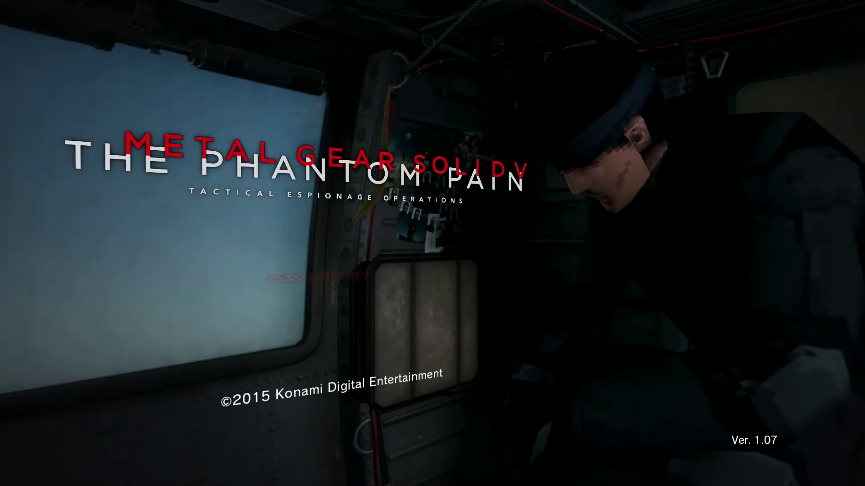
key("Return")
key("Return")
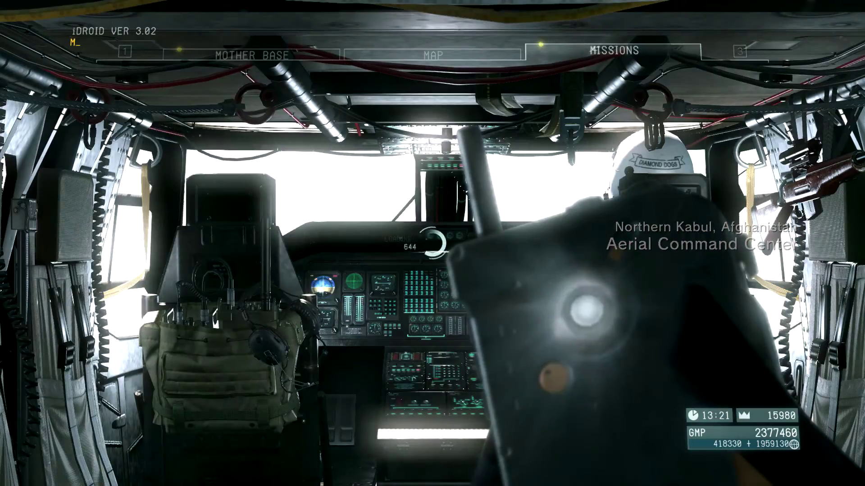
key("Return")
key("Return")
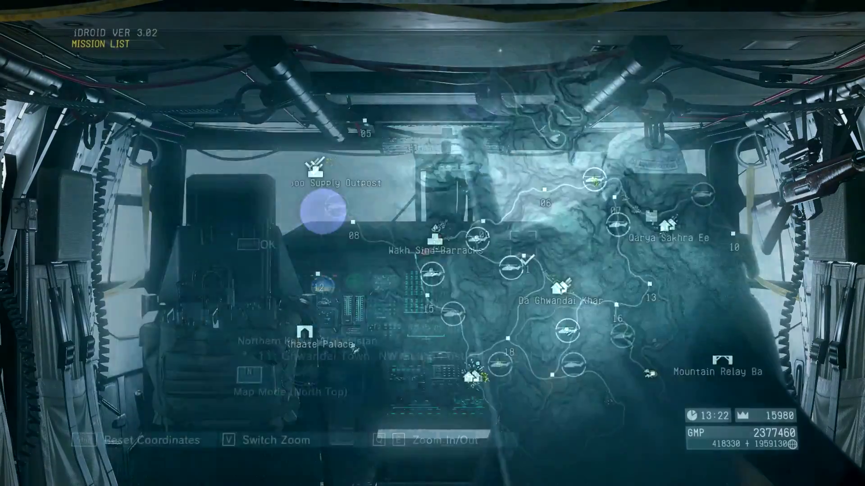
key("Return")
key("Return")
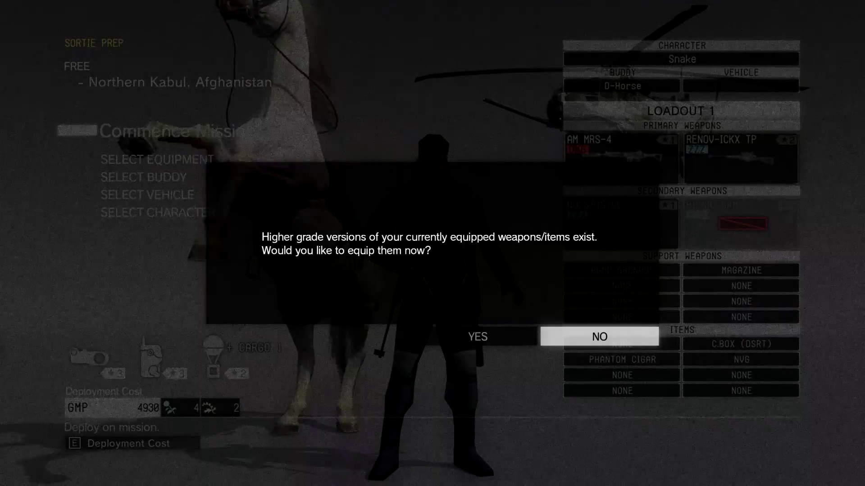
Decline equipping higher grade weapons and items, and select Cunning Serpent as the sortie character.
key("Return")
key("Down")
key("Down")
key("Down")
key("Down")
key("Return")
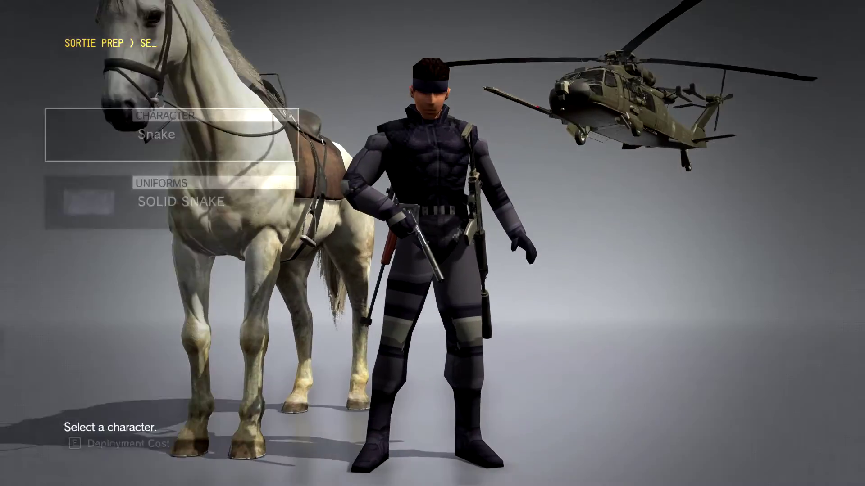
key("Up")
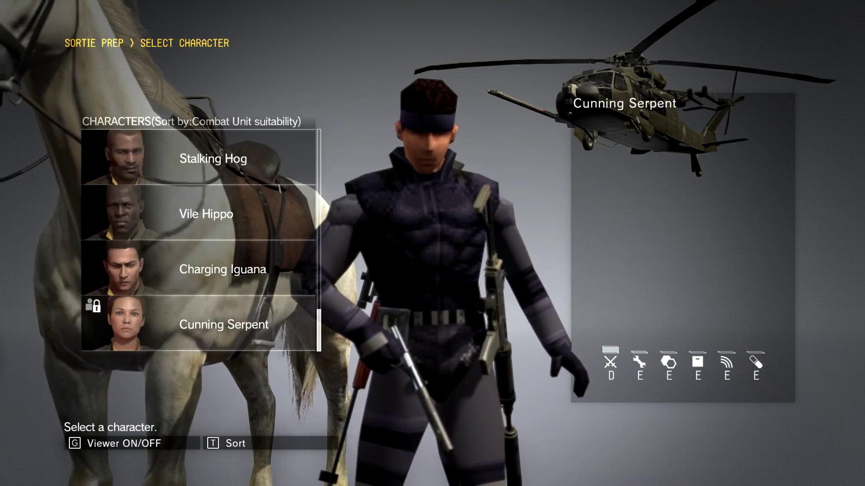
key("Return")
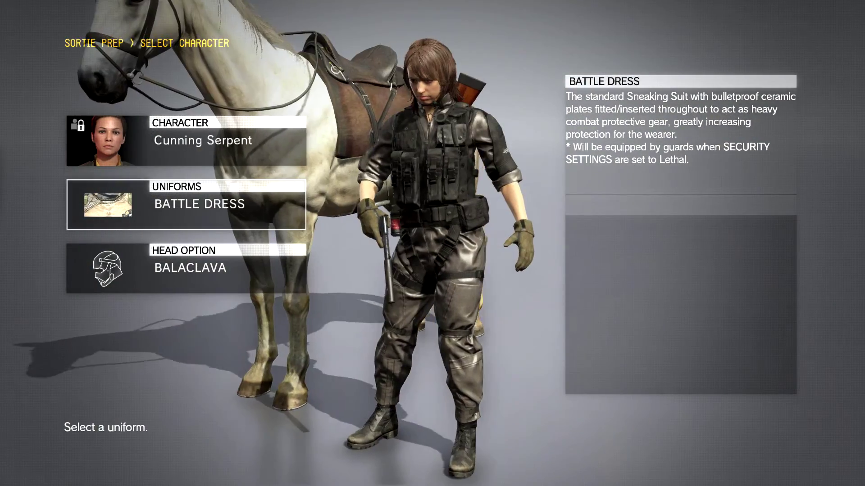
Open the head equipment choices for the battle dress character and set the head option to NONE.
left_click(186, 269)
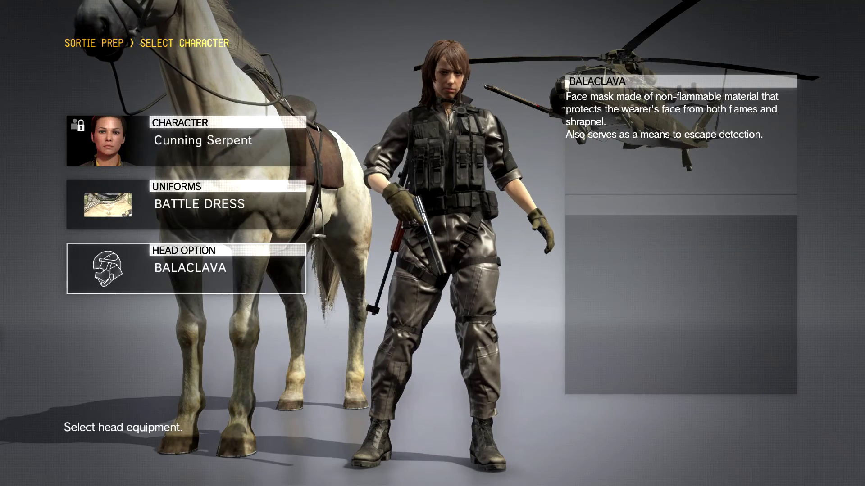
left_click(186, 205)
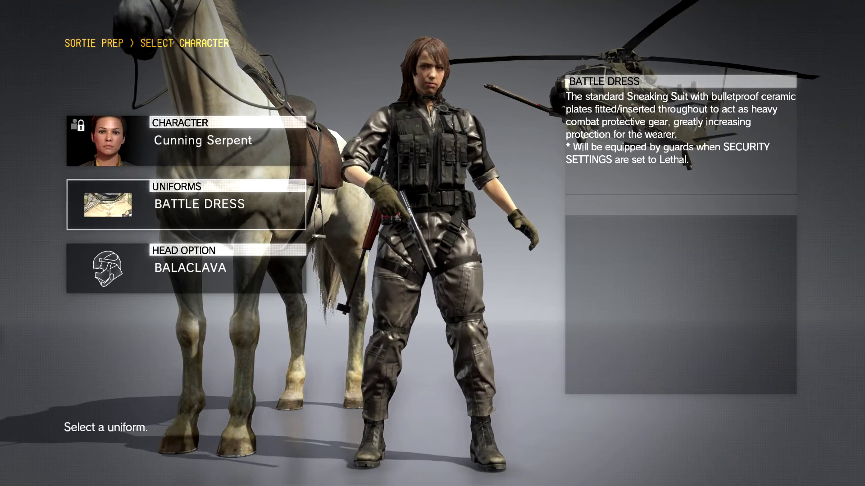
left_click(186, 269)
left_click(186, 204)
left_click(186, 268)
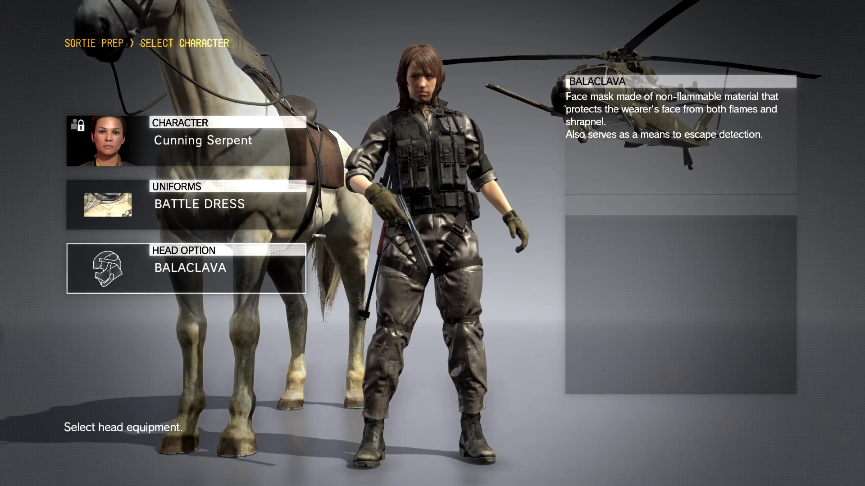
left_click(186, 205)
left_click(186, 268)
left_click(186, 268)
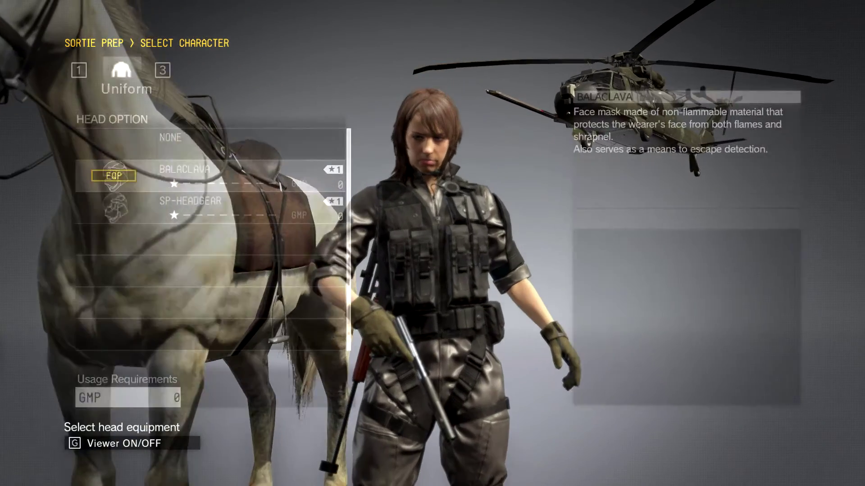
key("Escape")
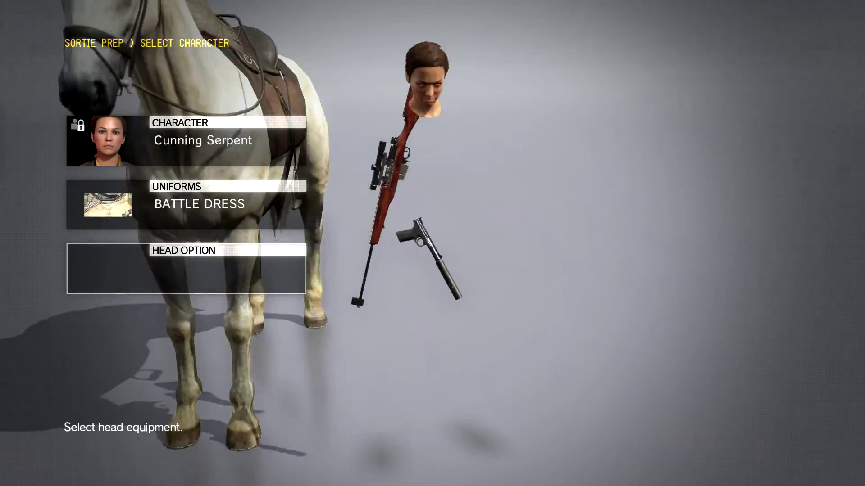
Equip the BALACLAVA as the character's head option again.
key("Return")
key("Down")
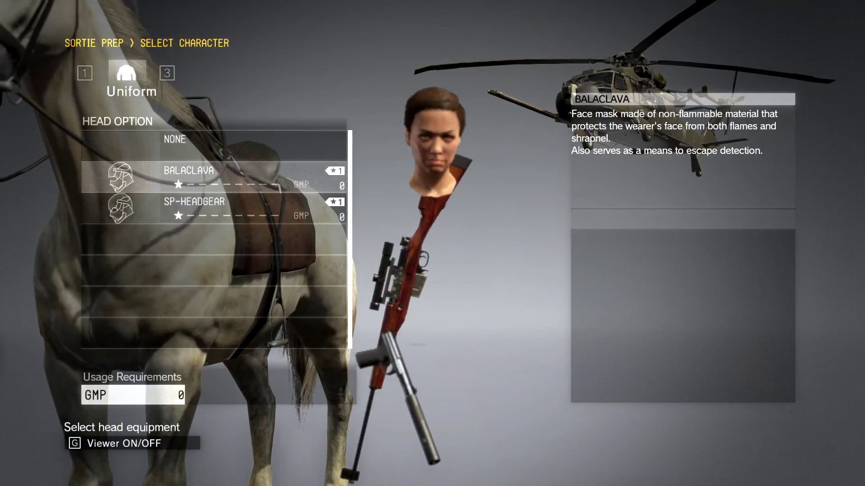
key("Return")
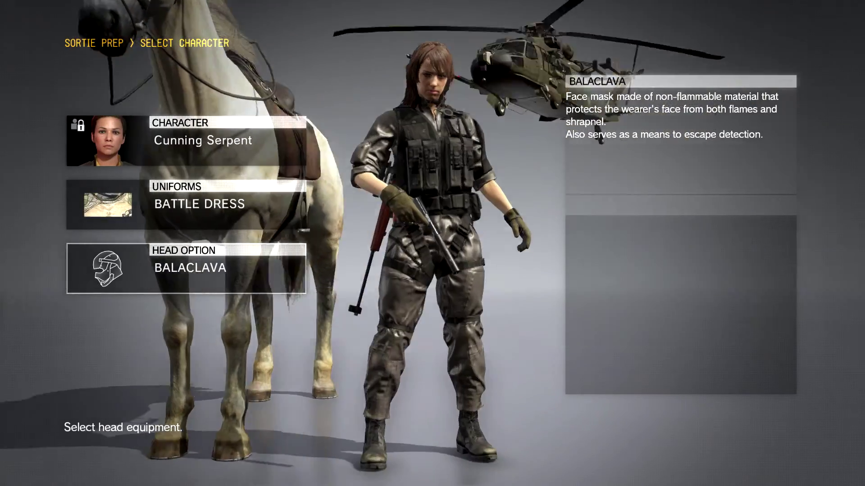
Replace the balaclava with SP-HEADGEAR as the character's head option.
key("Return")
key("Down")
key("Return")
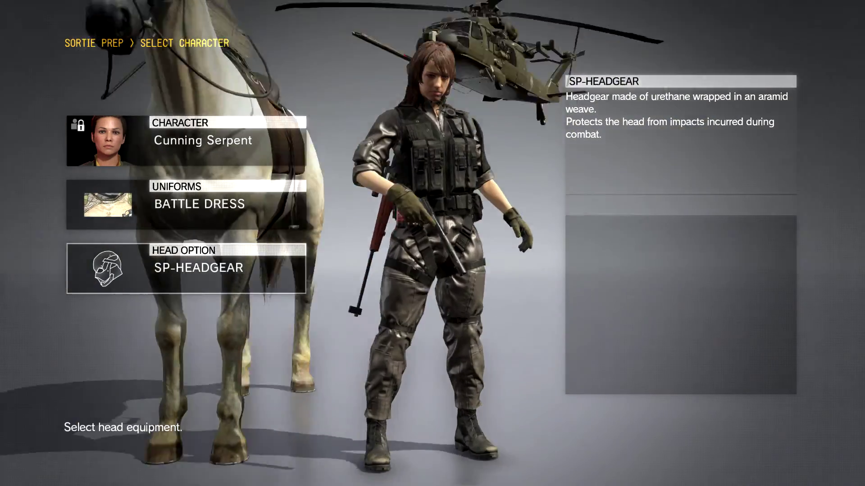
Leave character selection and commence the mission with the drop time set to ASAP.
key("Escape")
key("Up")
key("Up")
key("Up")
key("Up")
key("Return")
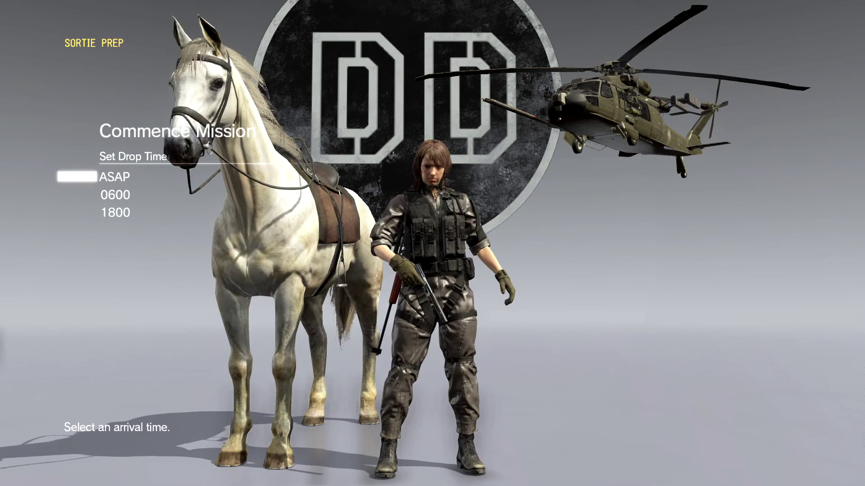
key("Return")
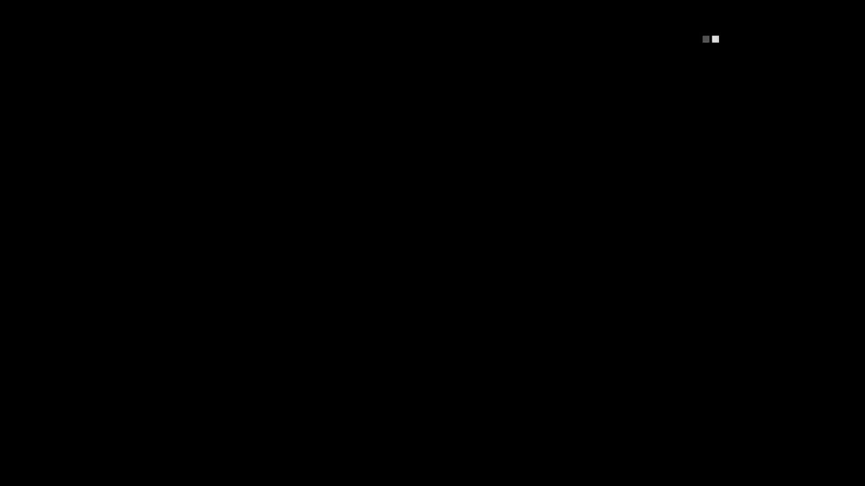
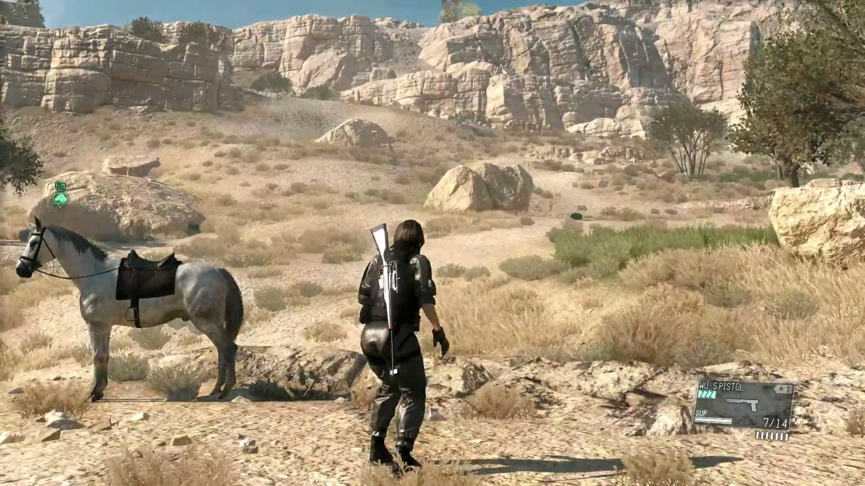
Look through the binoculars at increasing zoom up to x10.0, and aim the WU S.PISTOL in first person.
key("q")
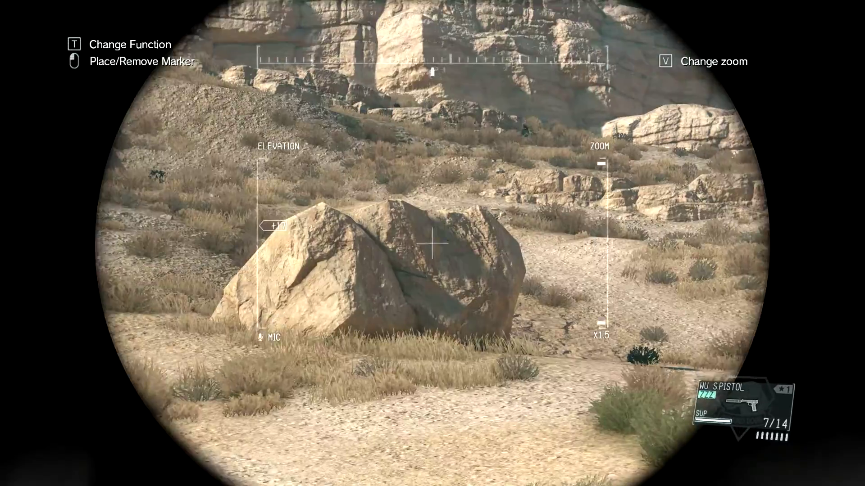
key("v")
key("v")
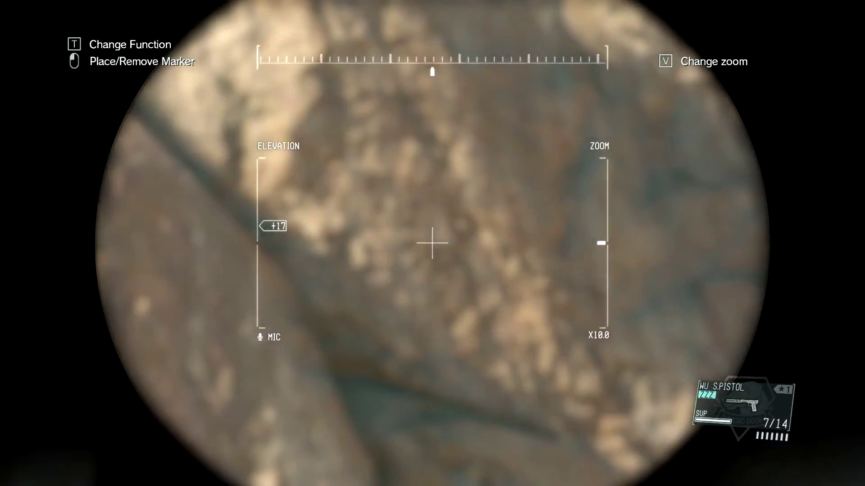
key("v")
key("q")
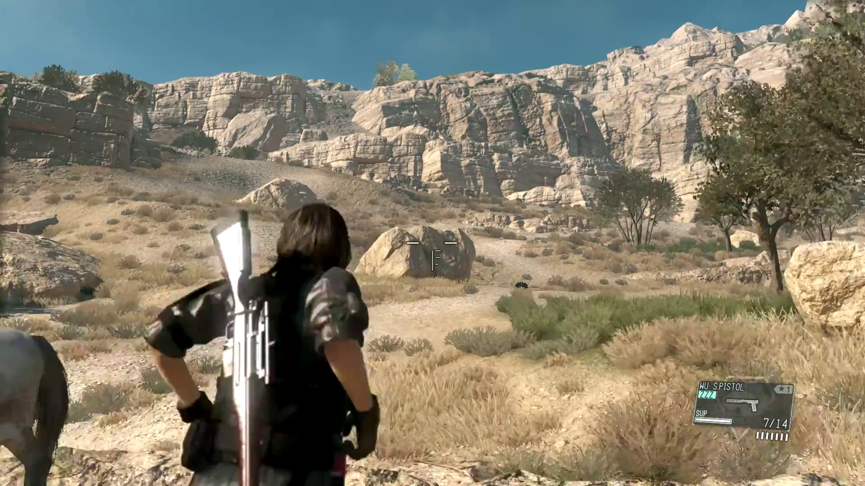
key("v")
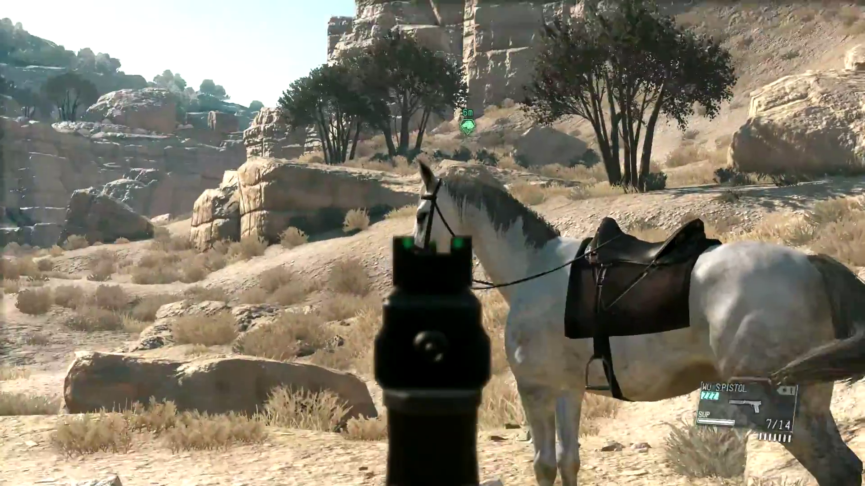
Switch to the RENOV-ICKX TP sniper rifle and aim it over the shoulder and through its scope.
key("v")
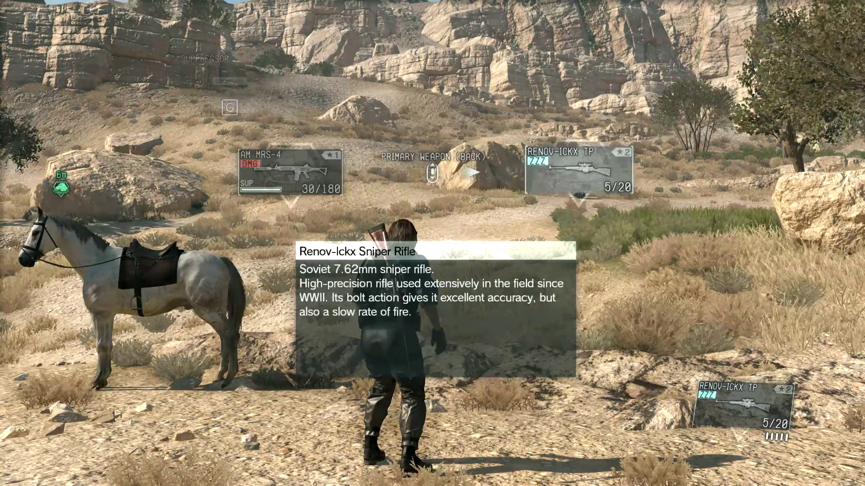
right_click(432, 244)
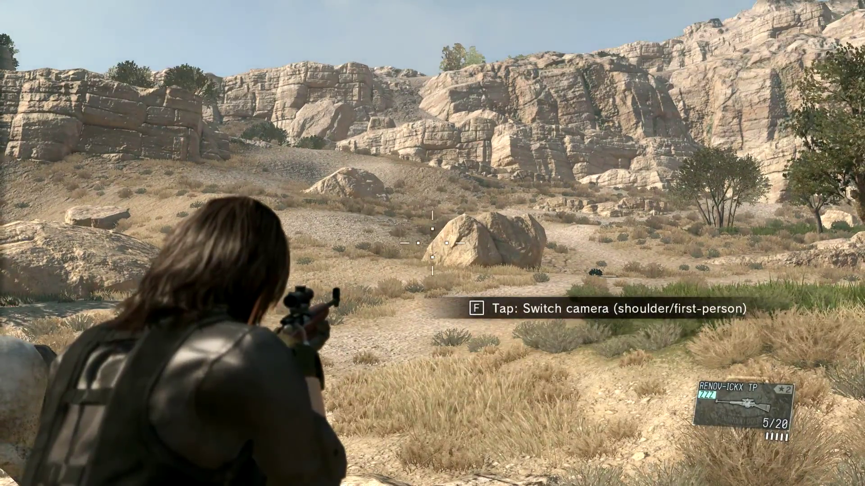
key("f")
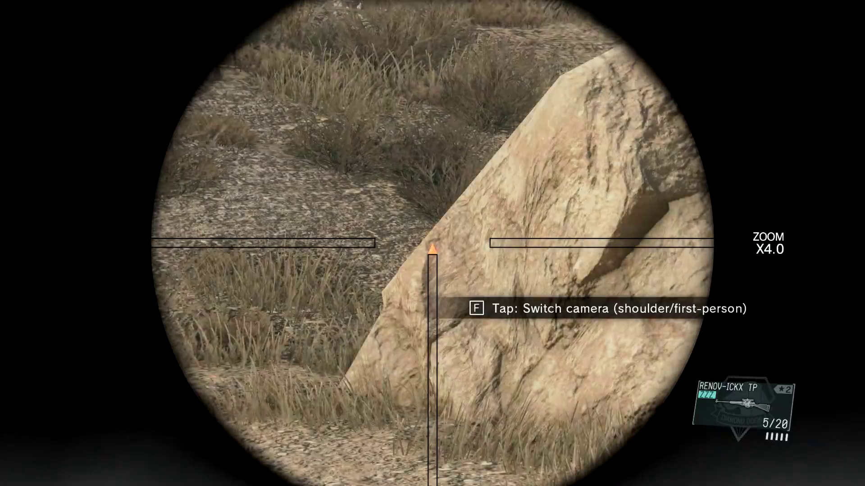
right_click(432, 243)
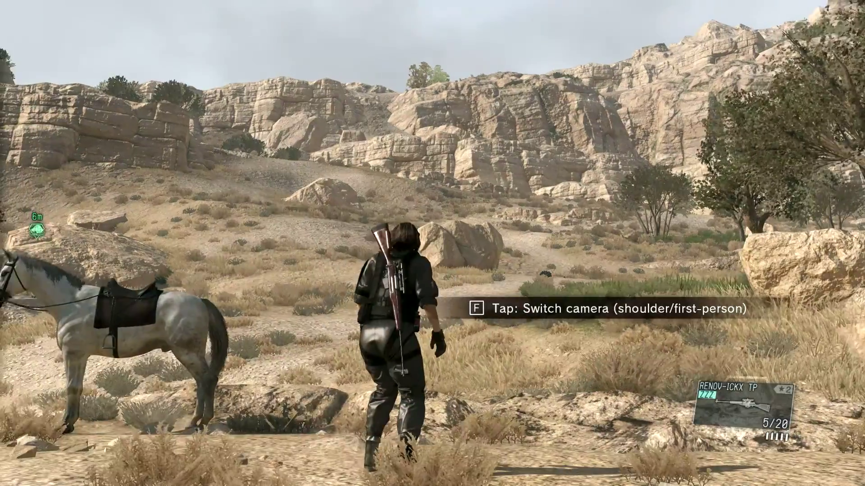
Switch to the AM MRS-4 assault rifle and check its first-person aiming view, aiming towards the horse.
key("1")
right_click(432, 244)
key("f")
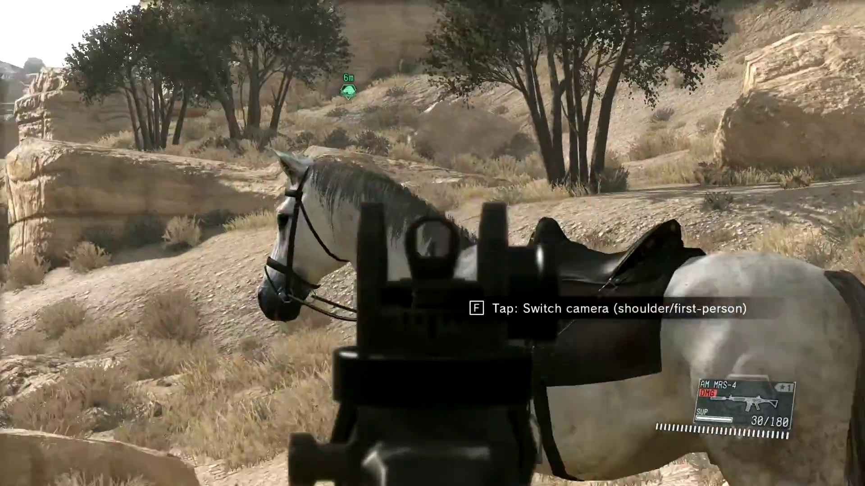
right_click(432, 243)
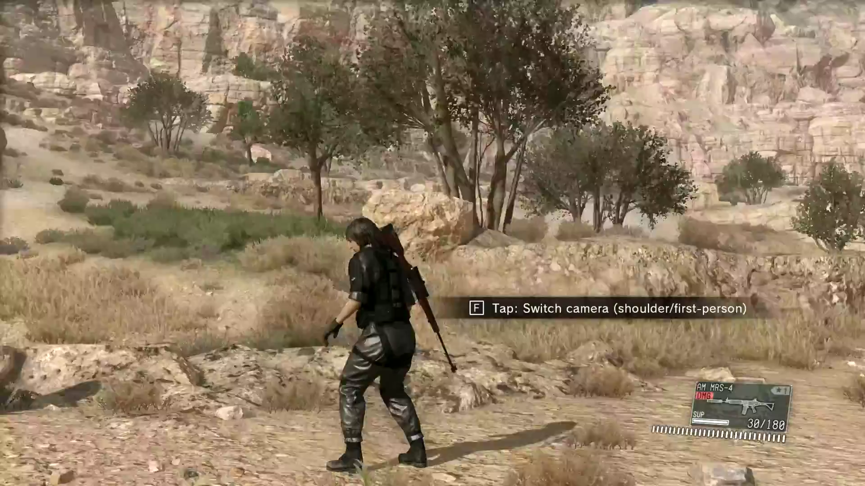